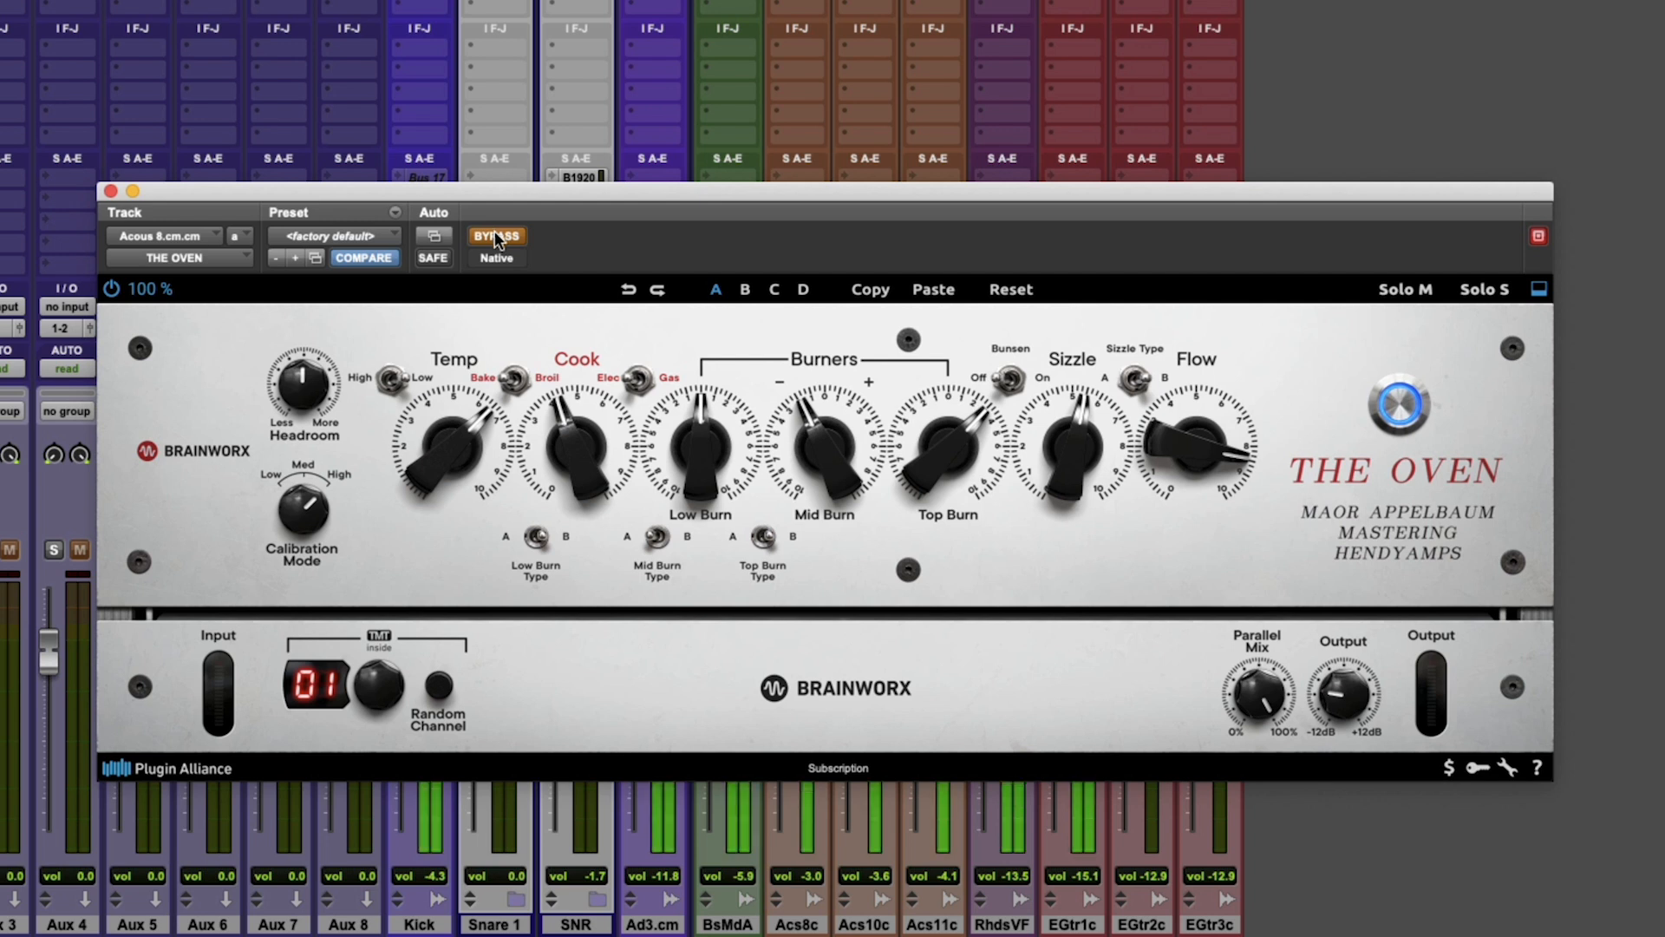
Take The Oven out of bypass on the Acous 8 track and set Sizzle to about 4.5 and Low Burn to about -1.
click(494, 234)
drag(1170, 455, 1077, 451)
click(1133, 382)
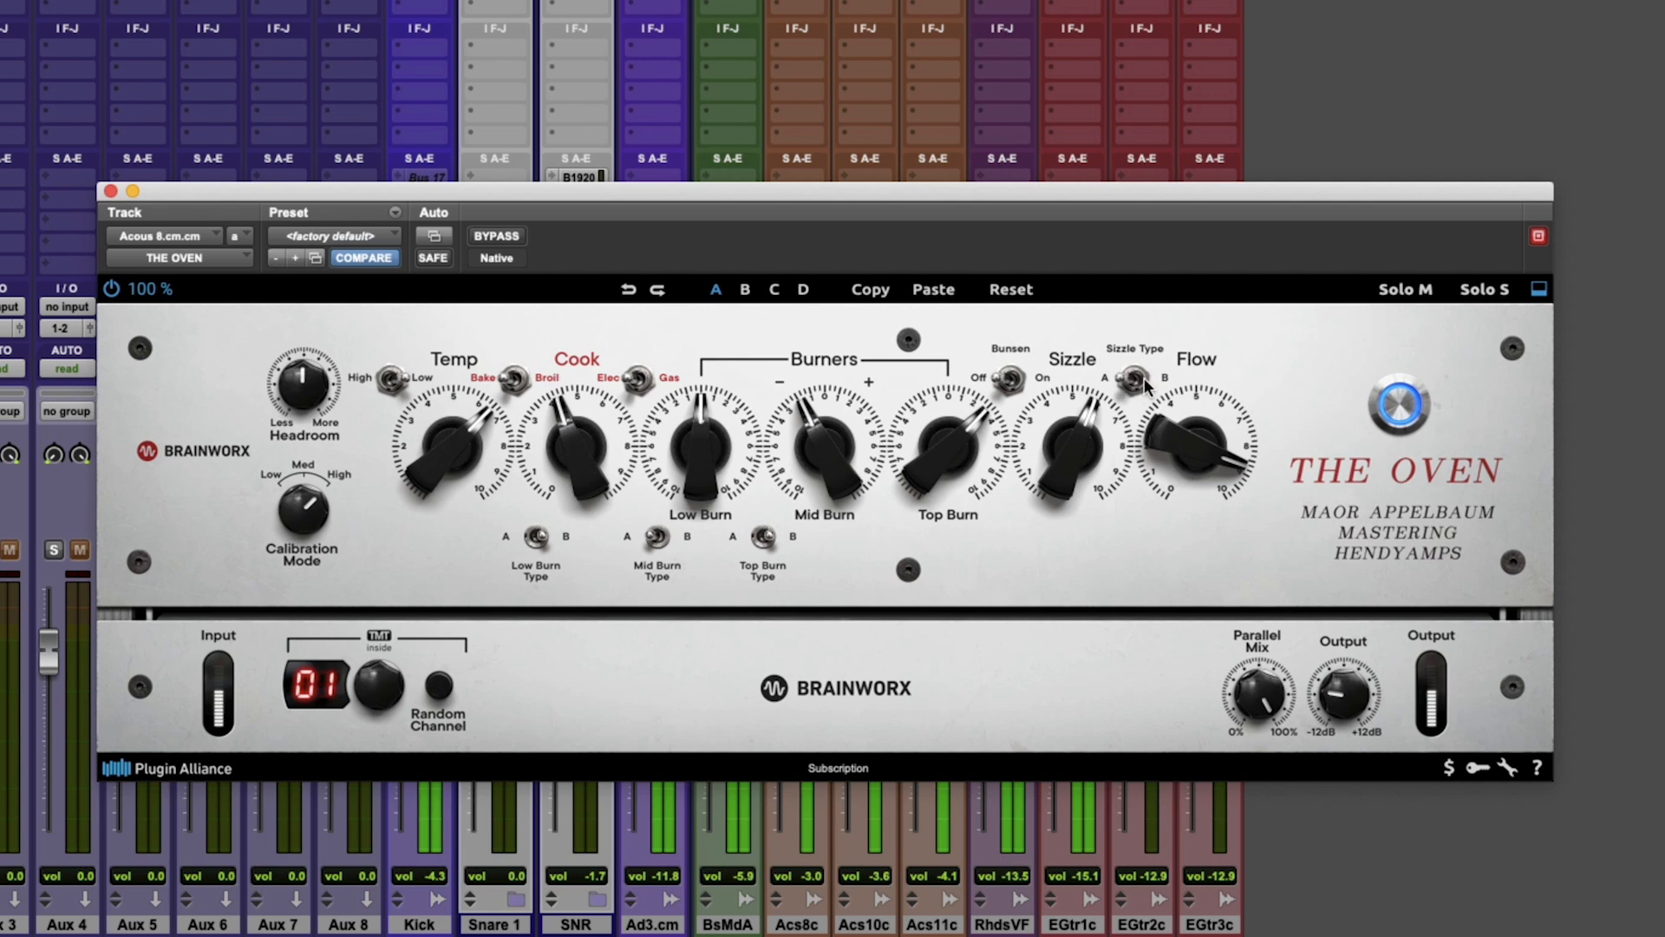
drag(690, 435, 692, 425)
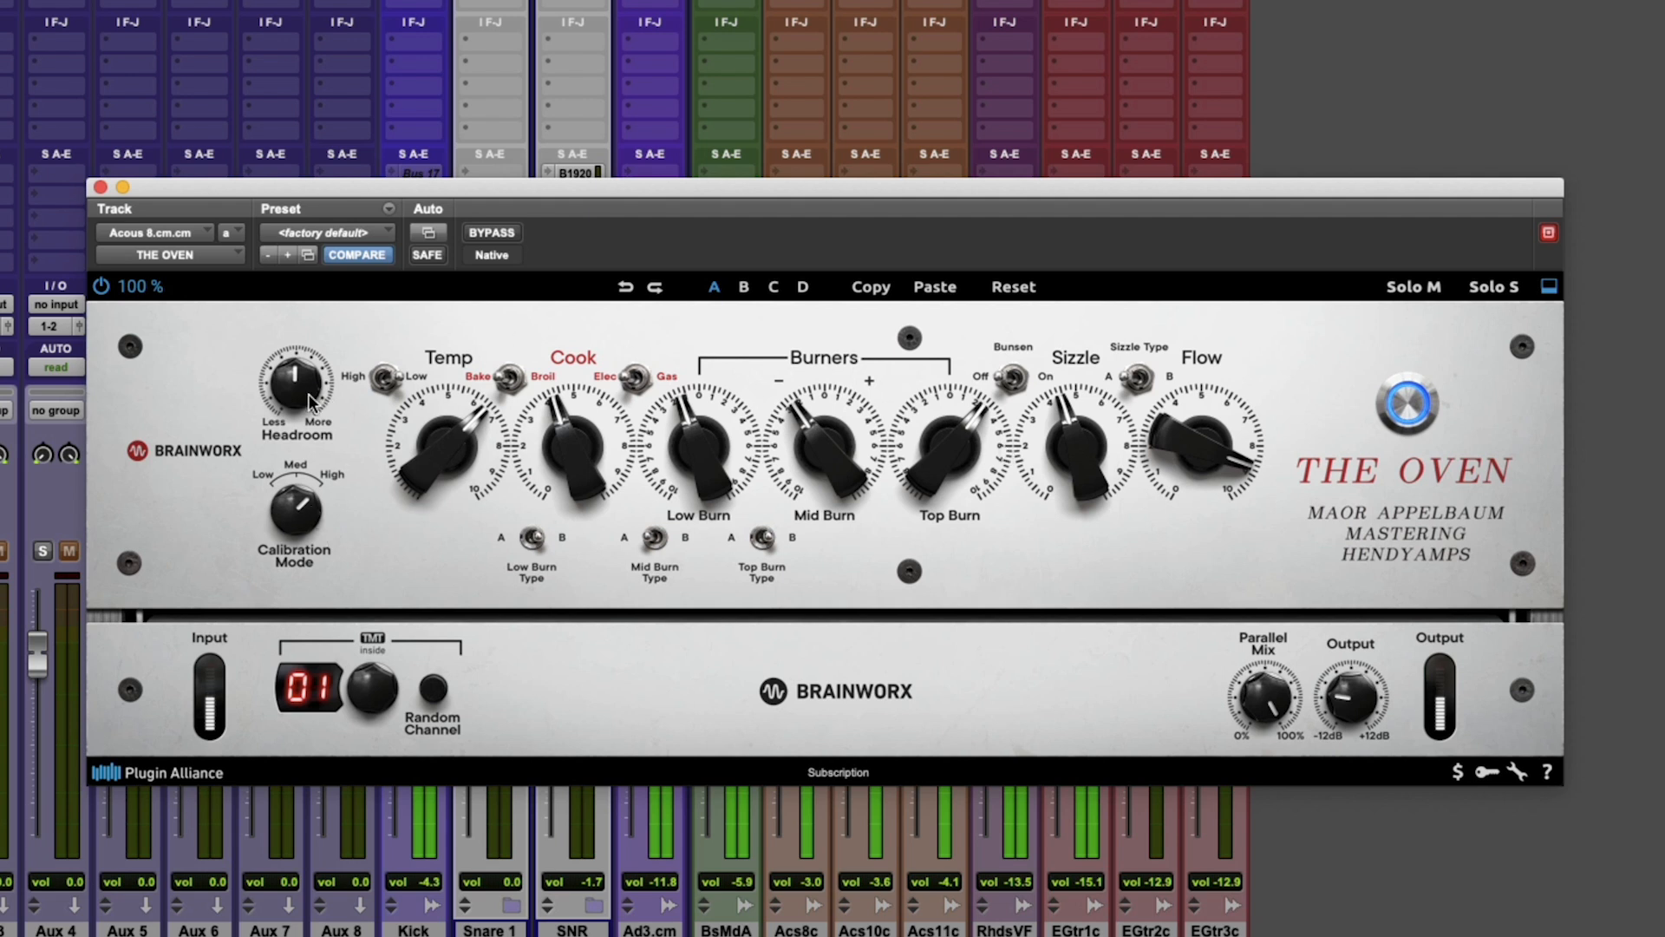
Raise Headroom, set Temp to about 8, Cook to about 6.5 and Flow to about 9.5, and trim Output on the Acous 8 track.
drag(308, 378, 309, 355)
drag(572, 450, 573, 427)
drag(448, 446, 448, 427)
drag(548, 449, 548, 424)
drag(1206, 481, 1206, 455)
drag(1349, 672, 1349, 659)
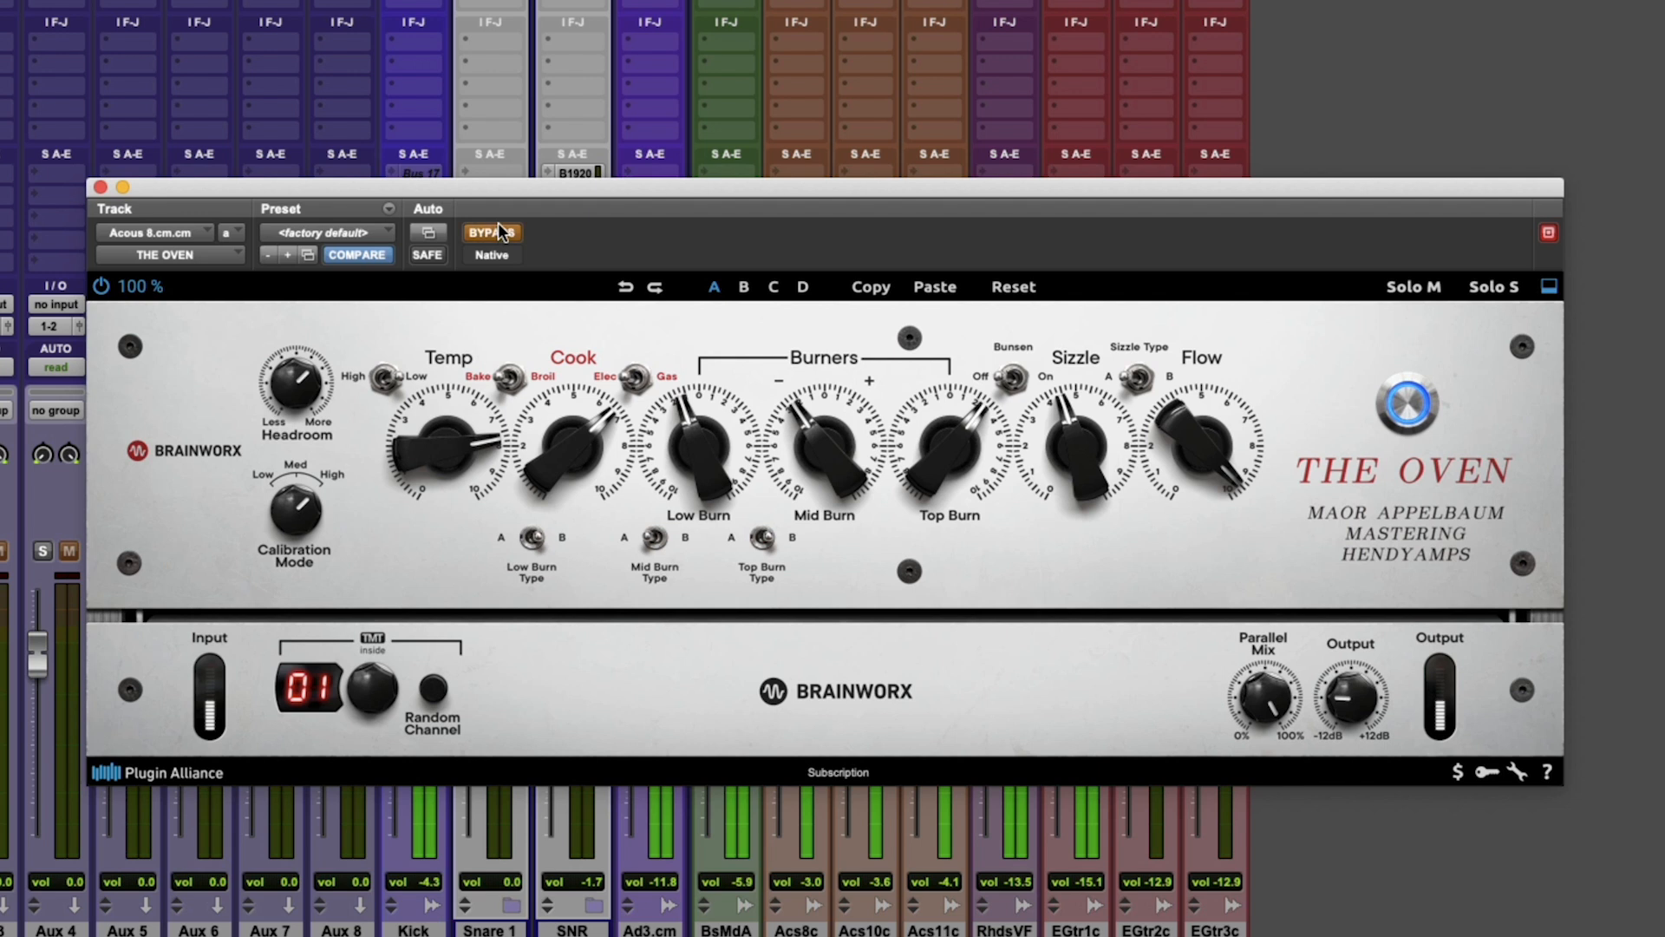
drag(959, 460, 959, 449)
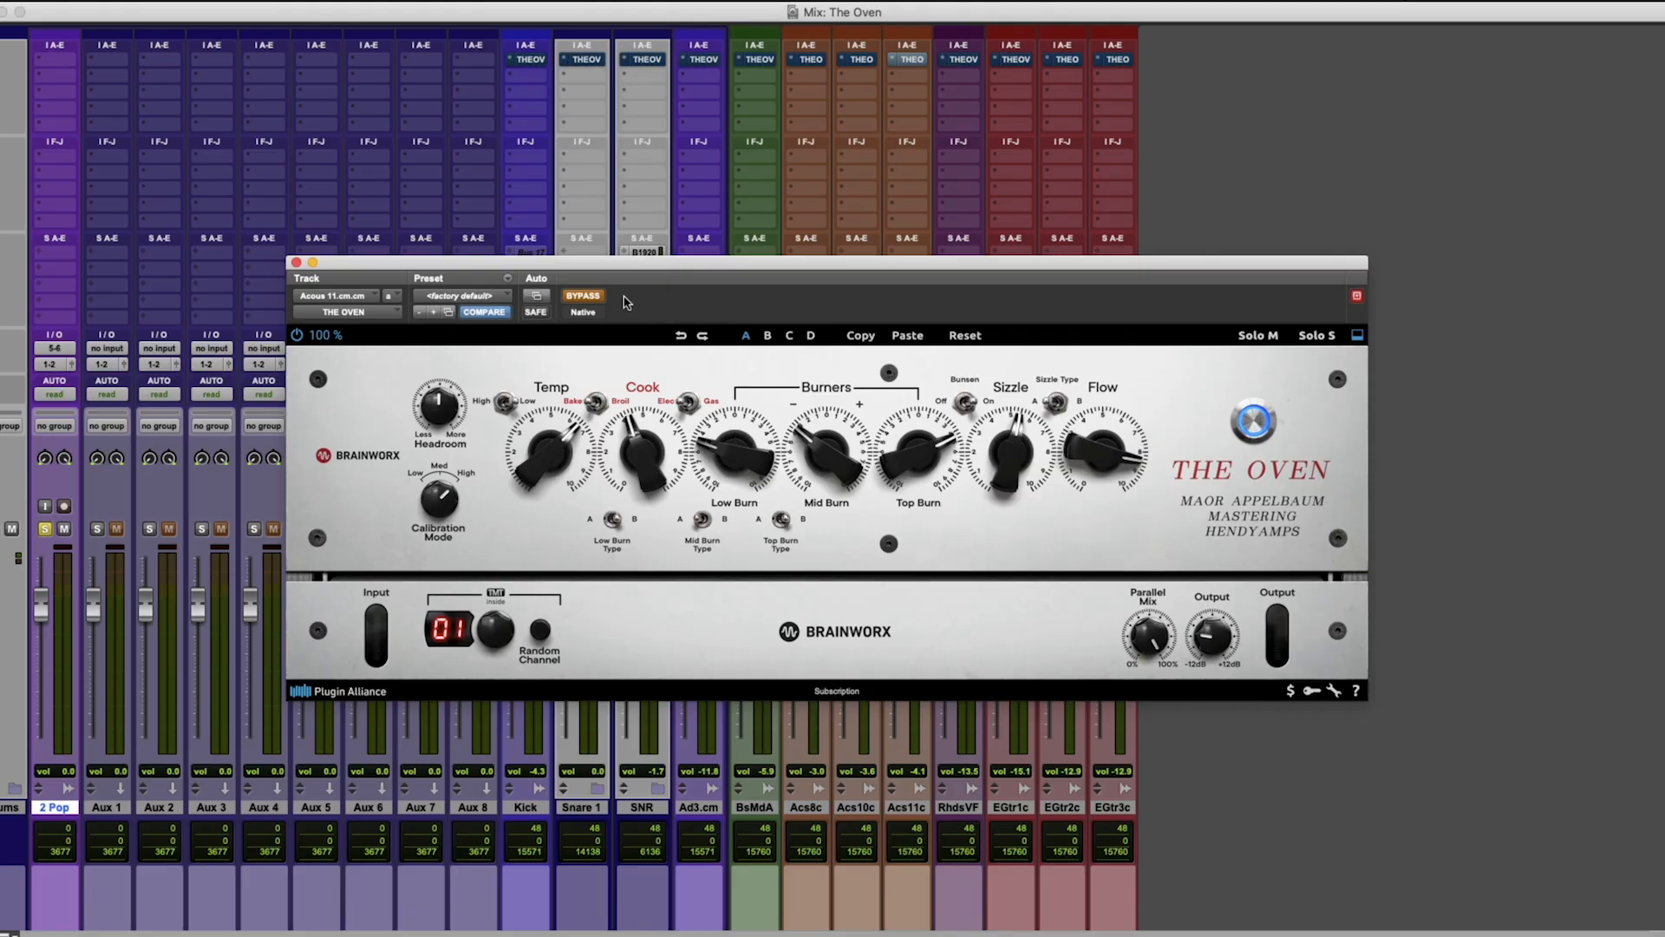
Play the session, move the Acous 11 plugin window clear of the channel meters and audition The Oven out of bypass.
key(space)
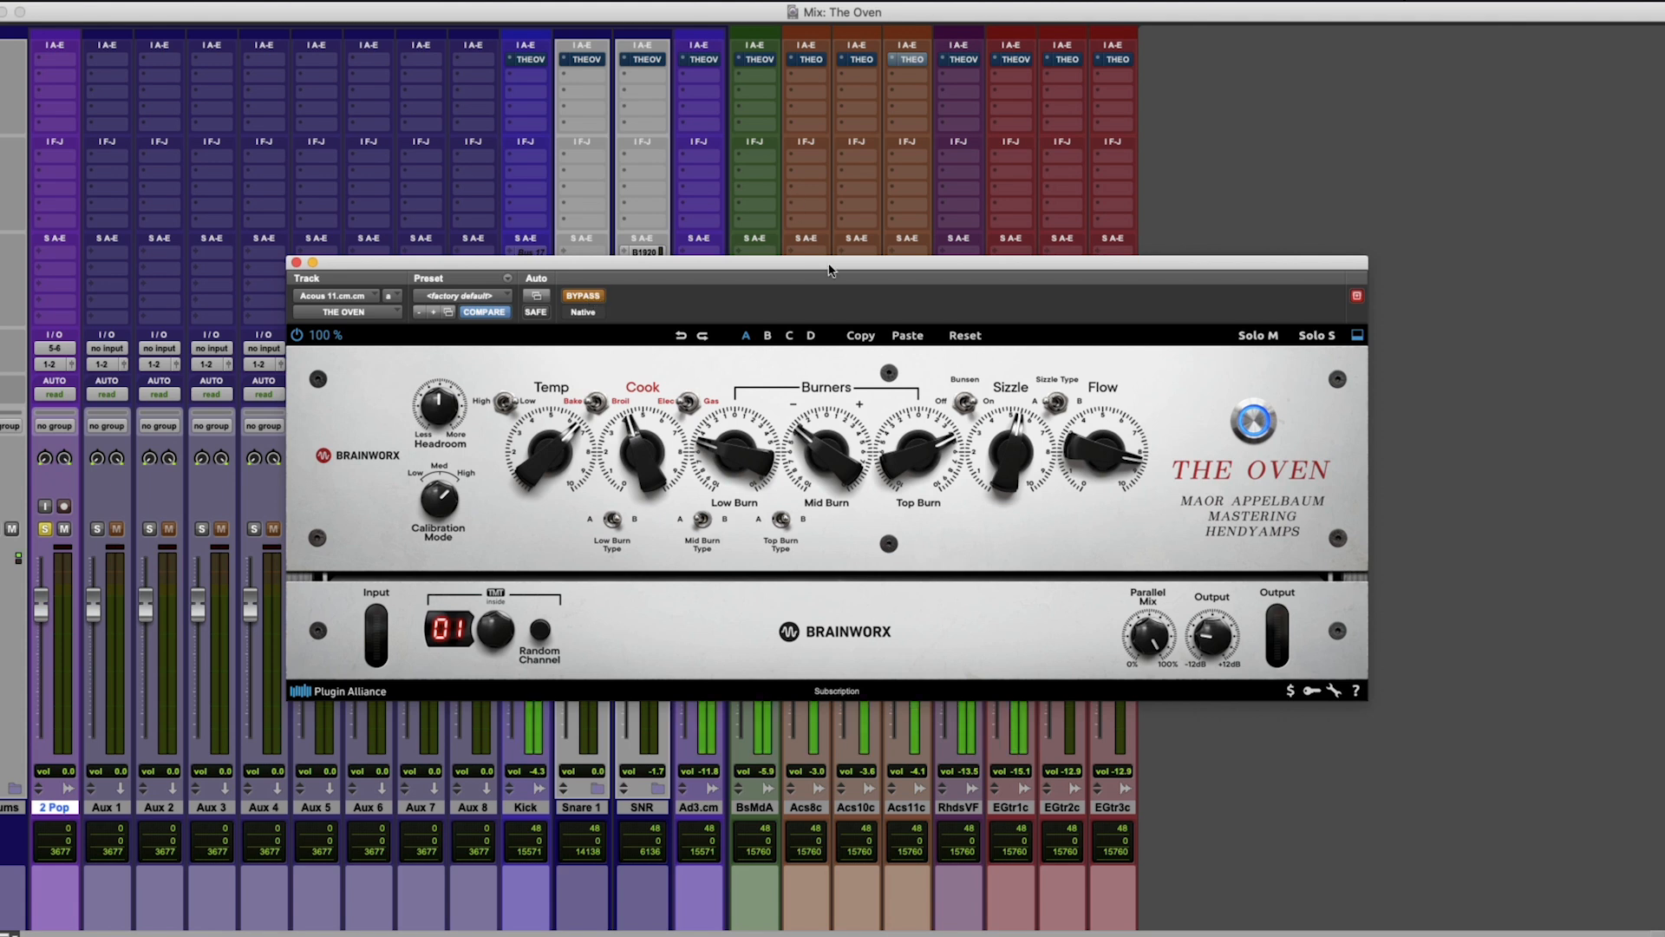
drag(829, 269, 935, 58)
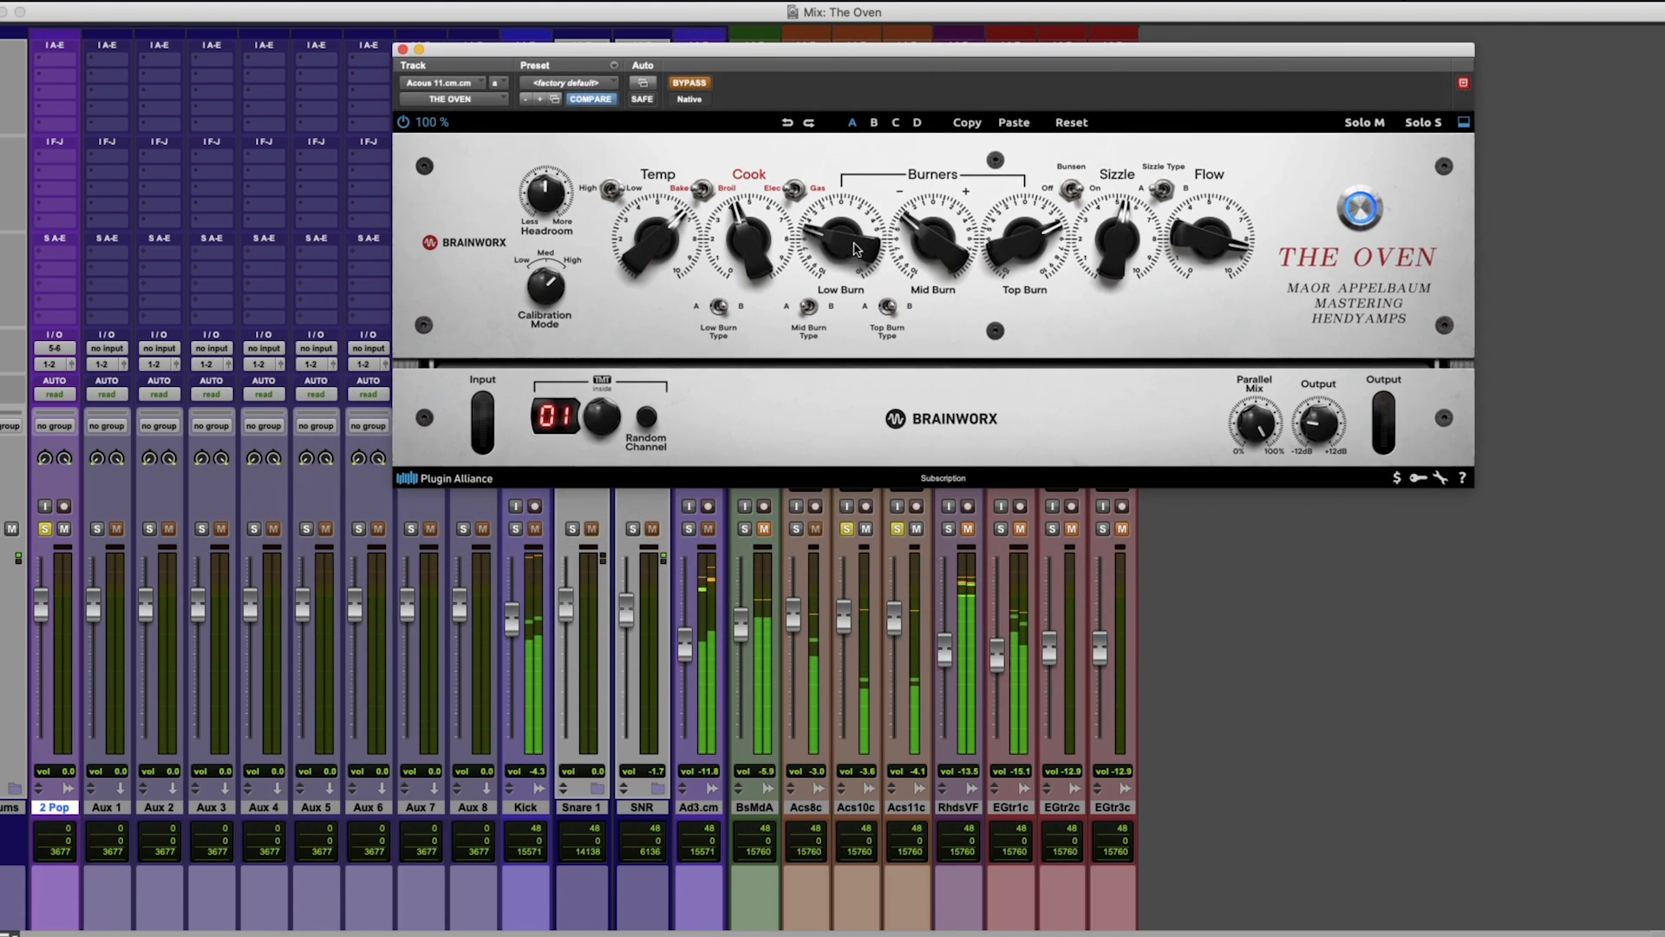
click(693, 82)
drag(722, 55, 716, 74)
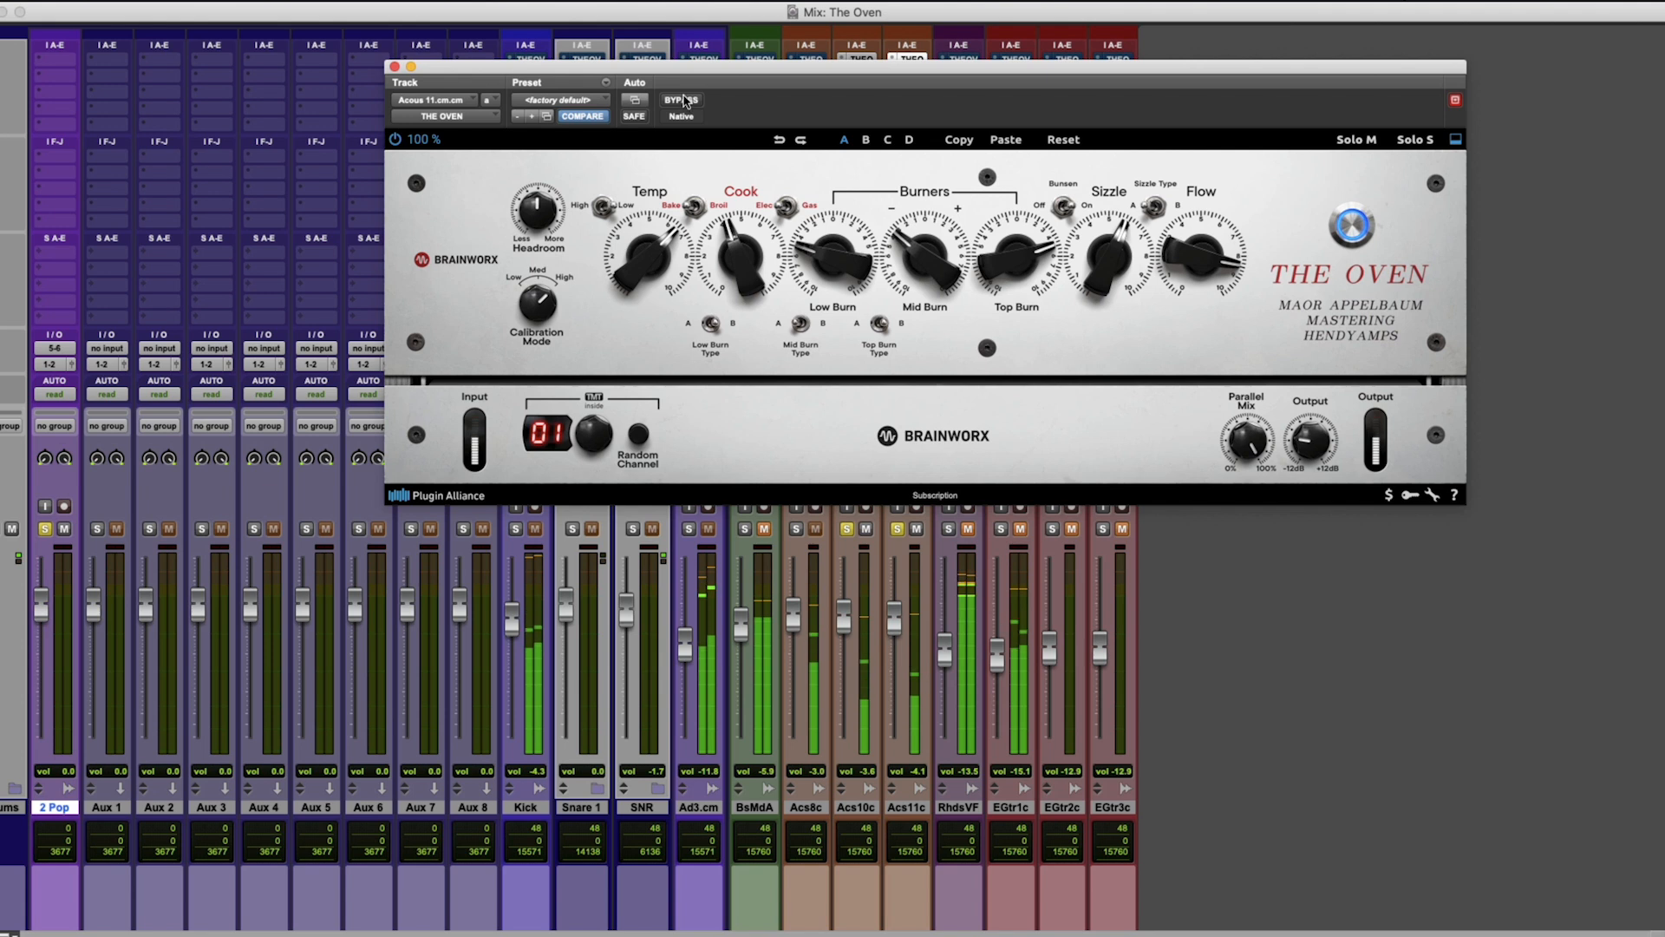
click(683, 100)
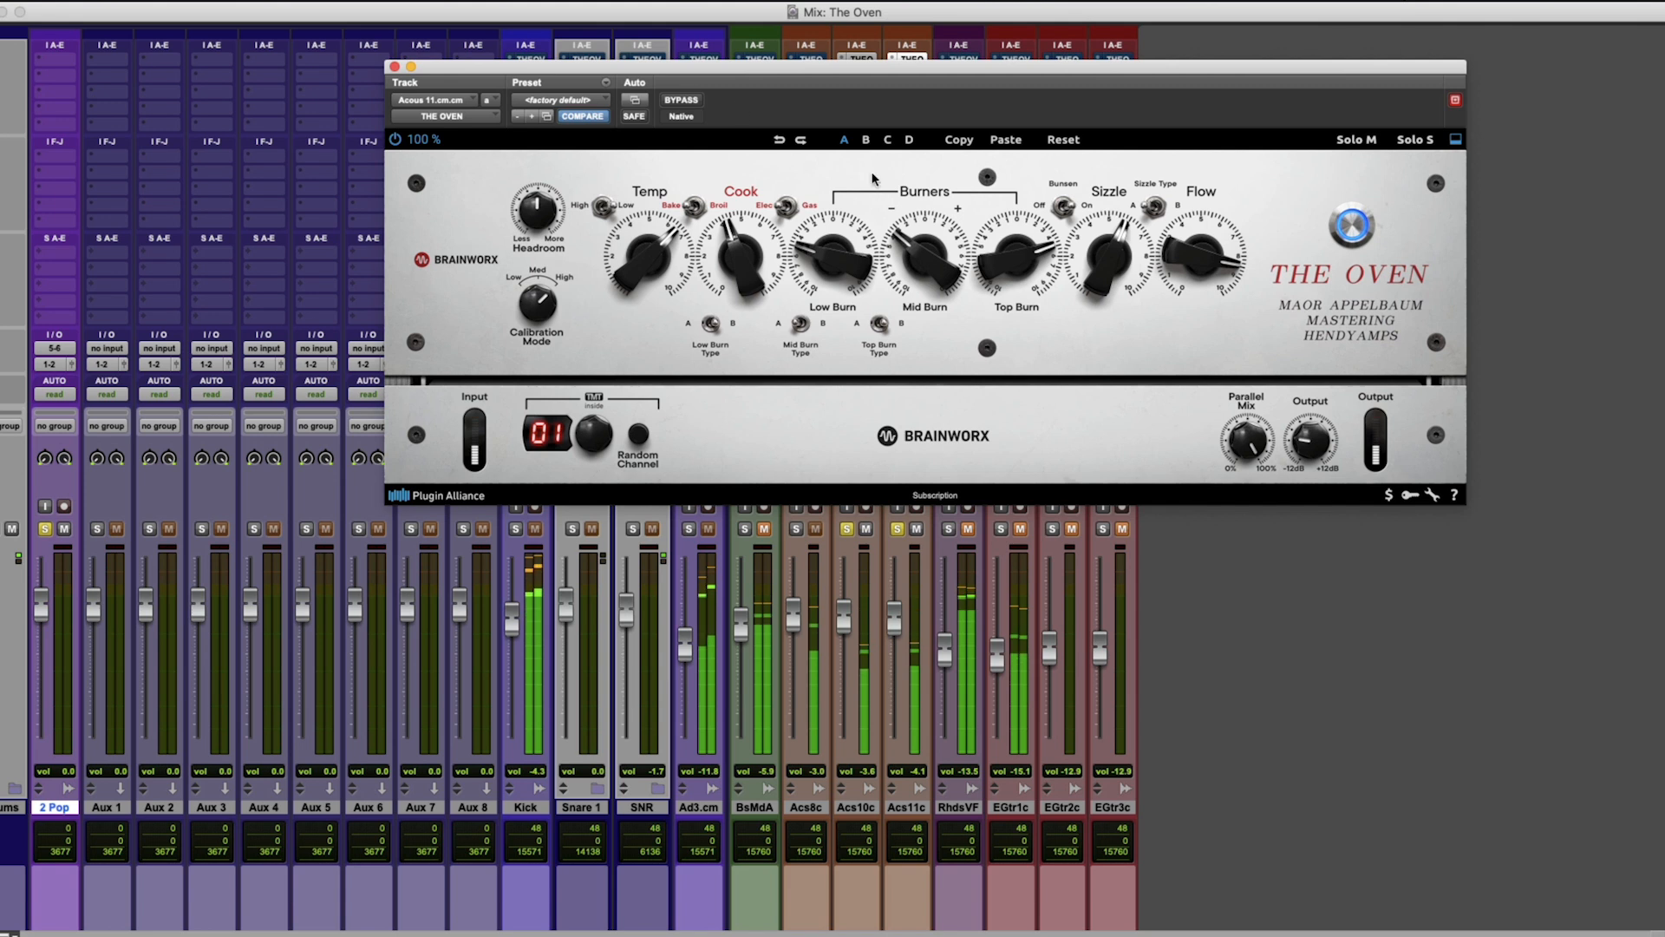
drag(1018, 254, 1020, 247)
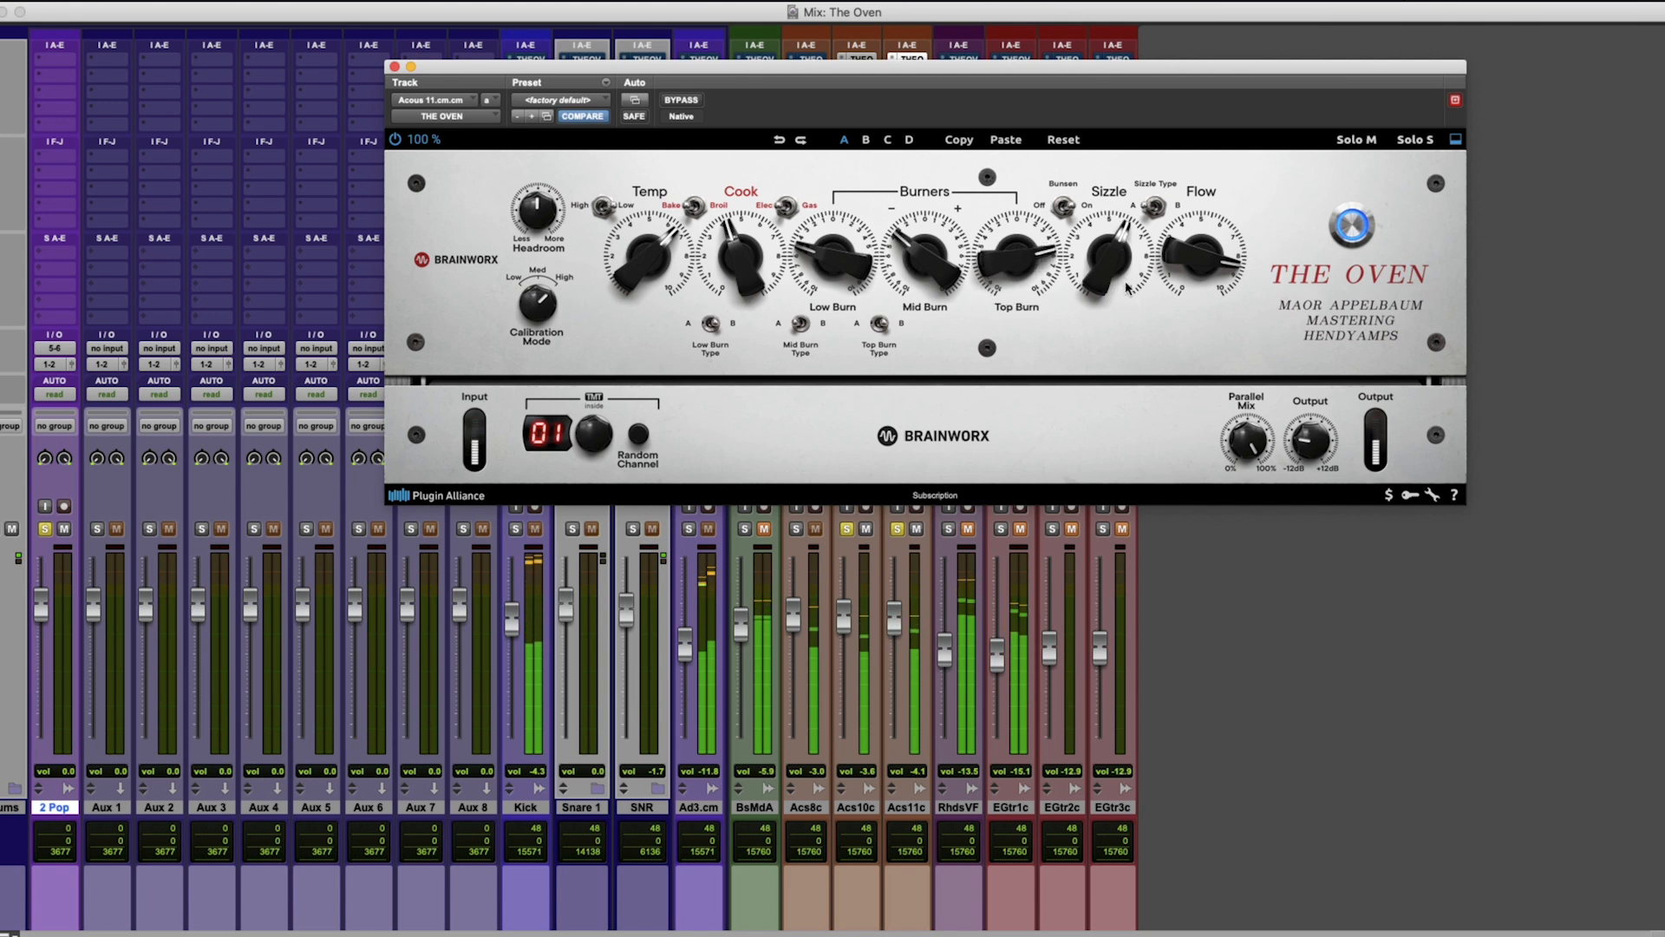
drag(1121, 278, 1122, 271)
drag(1016, 253, 1017, 247)
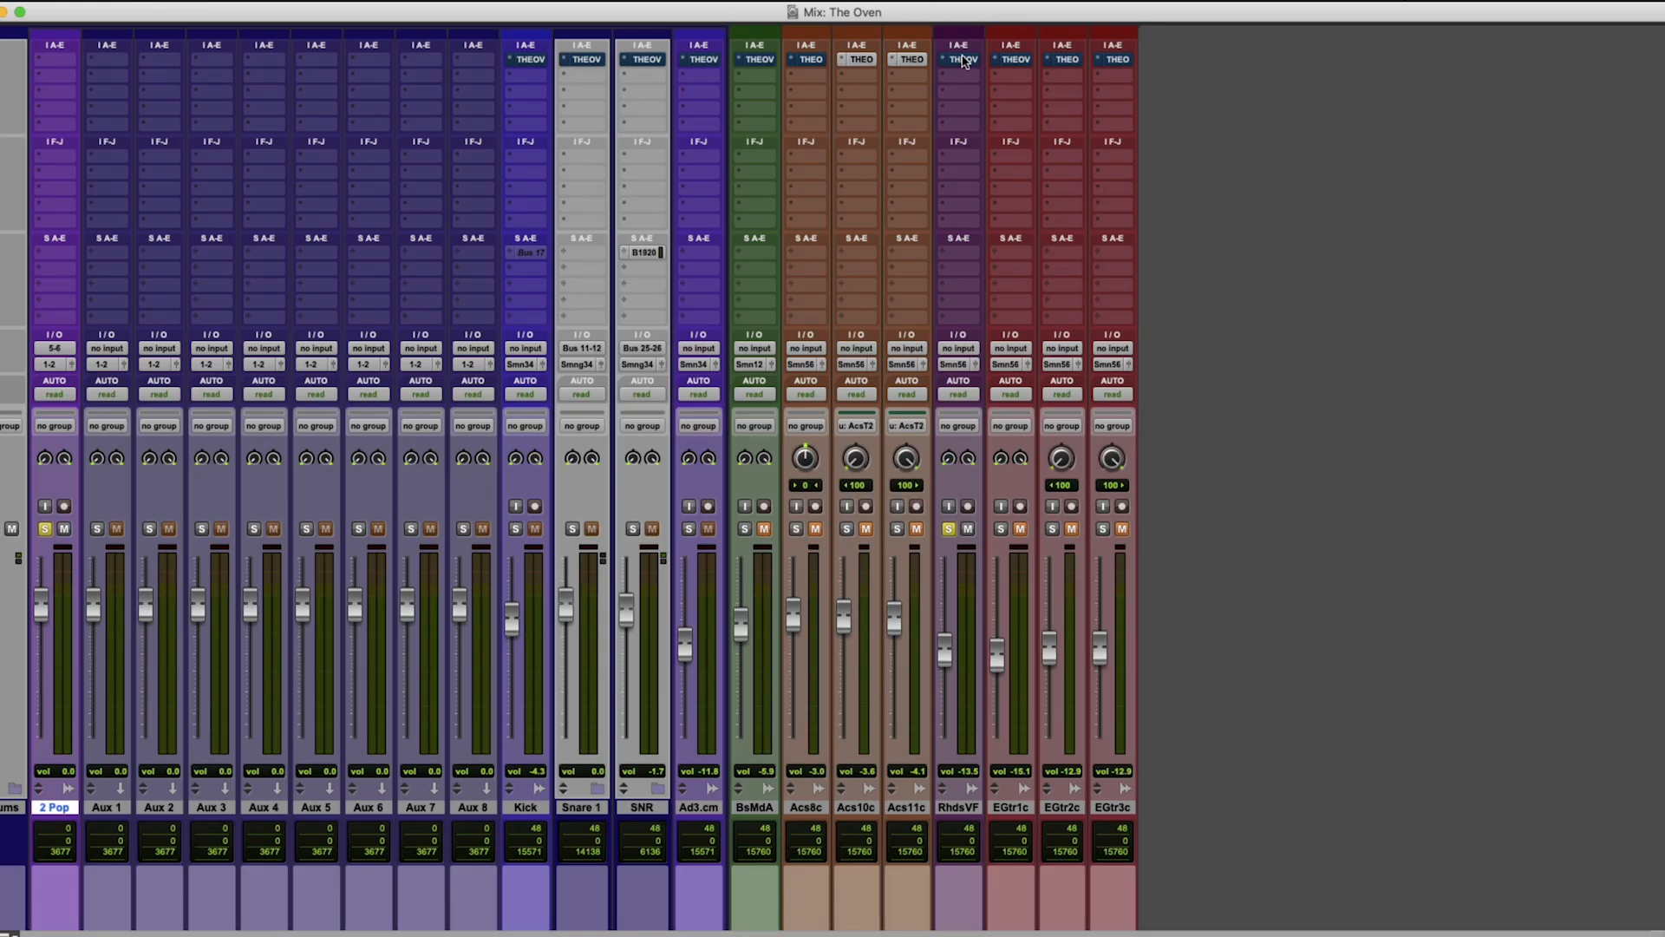
Open The Oven on the Rhodes track, move its window below the inserts and take it out of bypass.
click(961, 58)
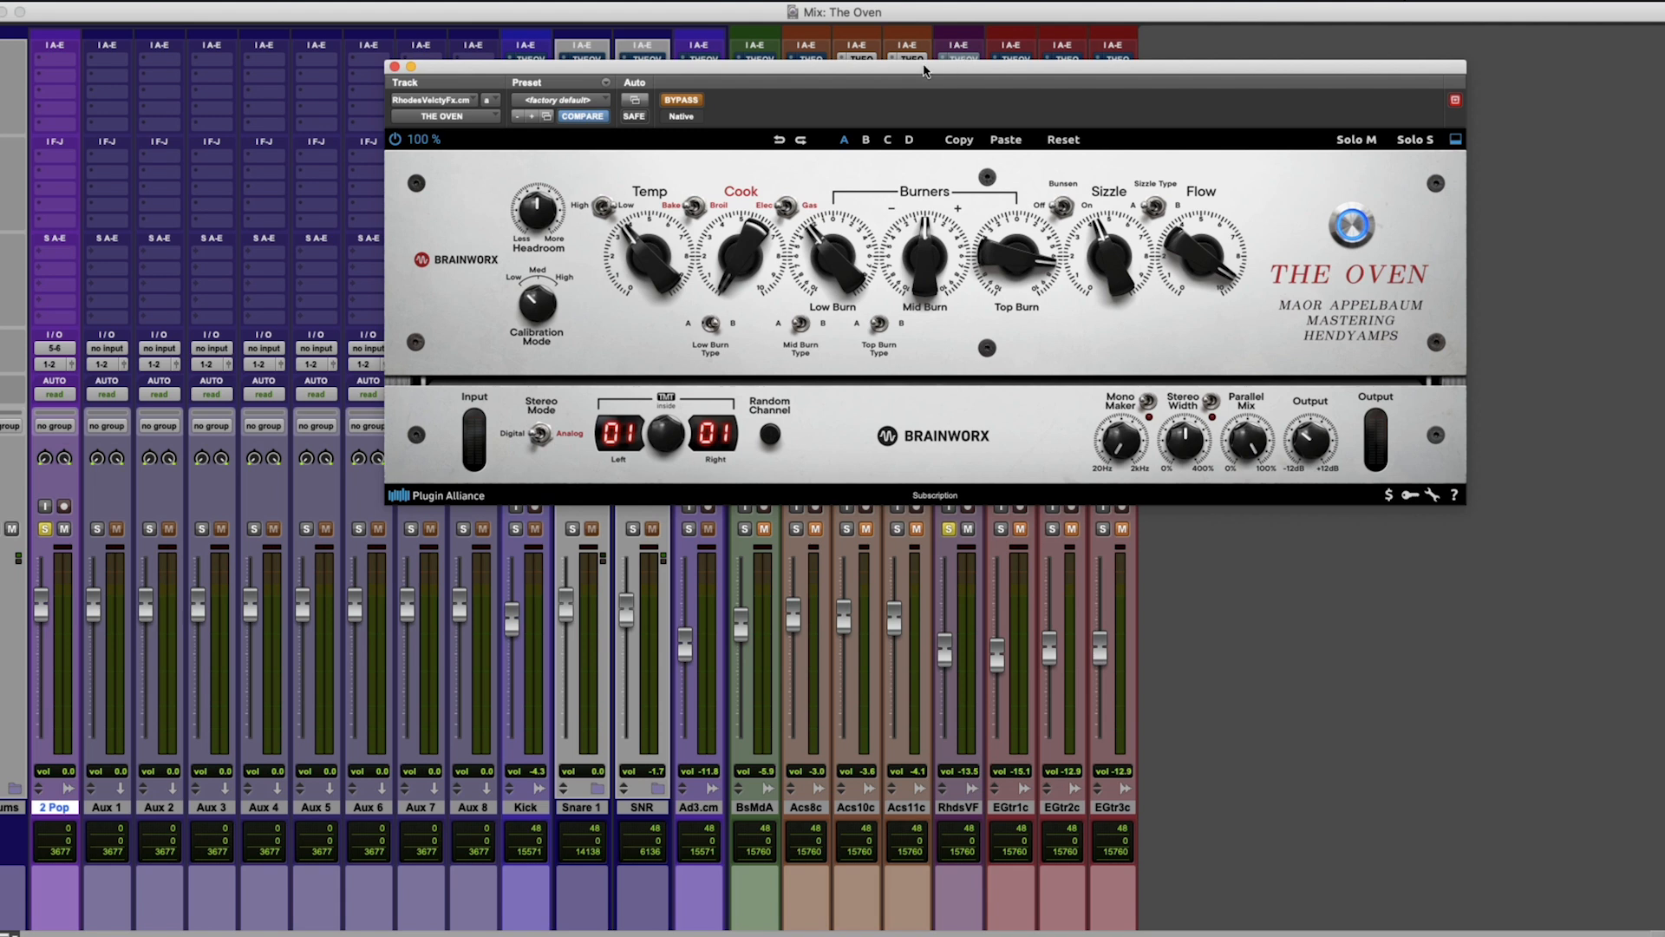
drag(989, 79, 949, 356)
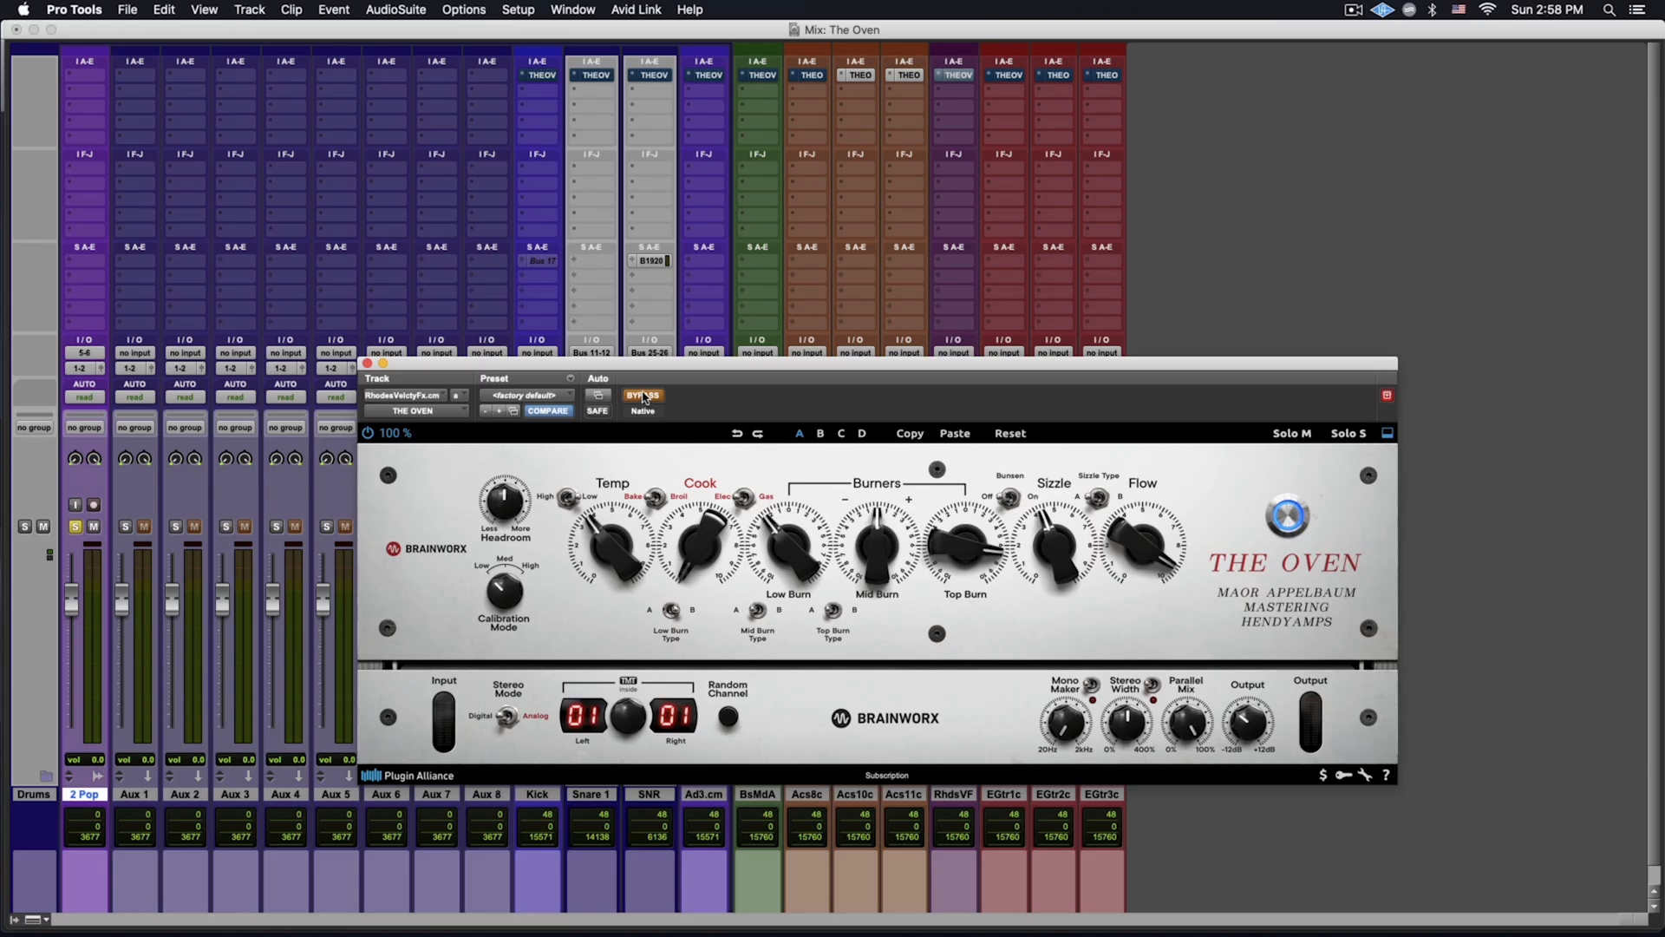
click(642, 396)
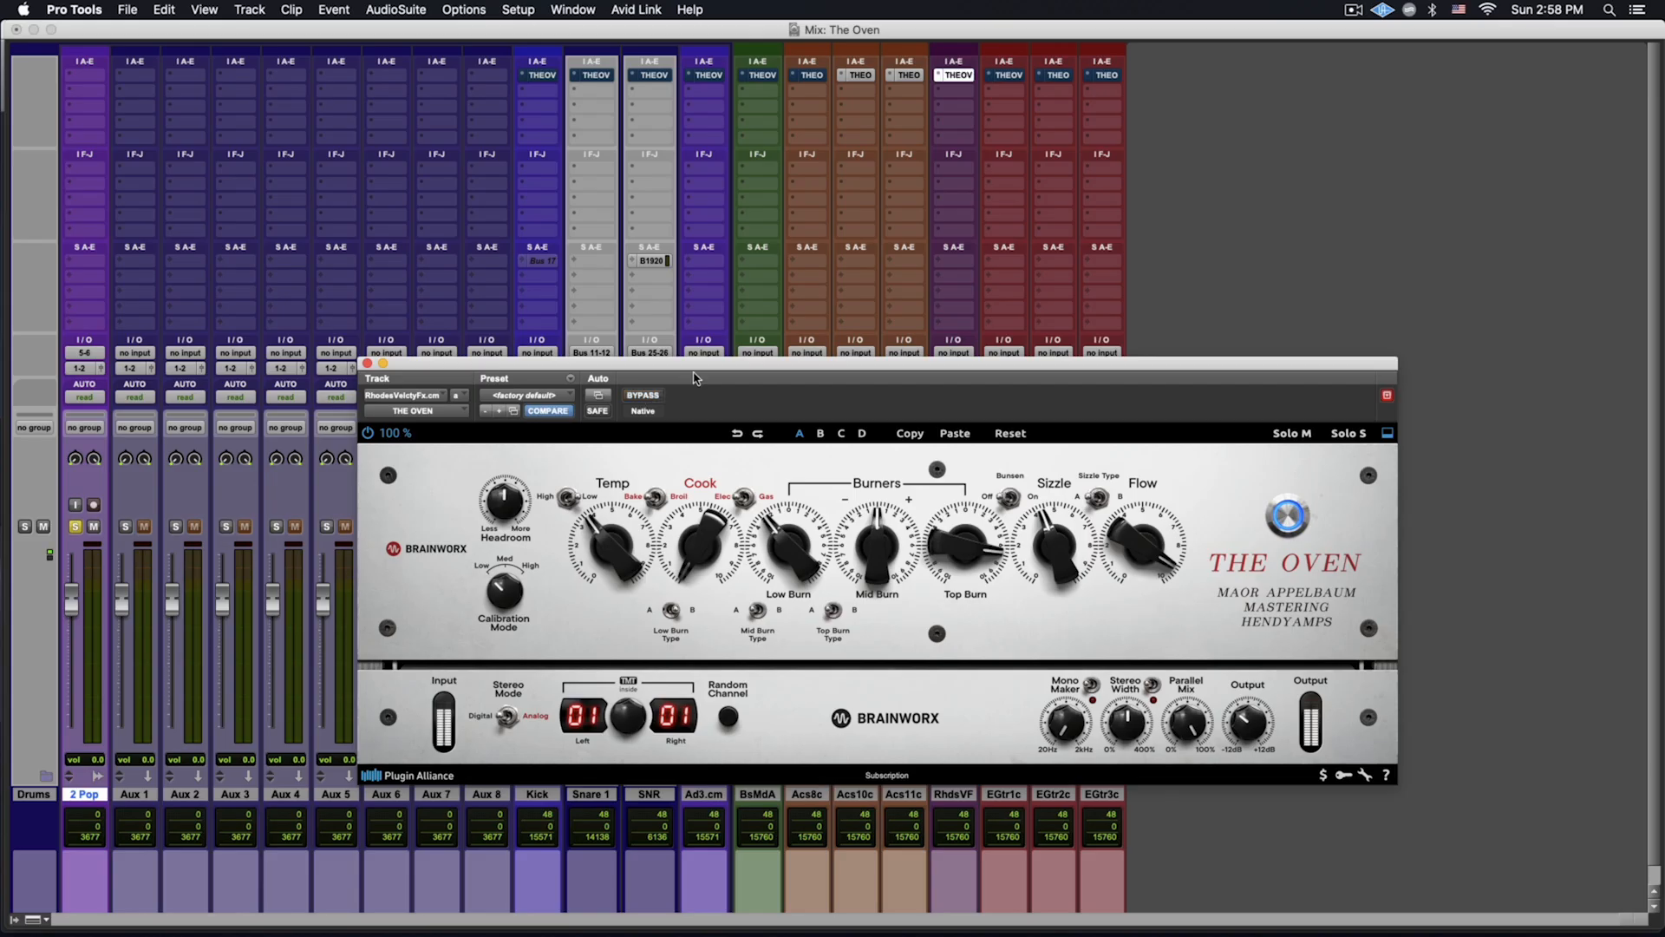
On the Rhodes track, set Sizzle and Temp to about 5, Mid Burn to about -4, Low Burn to about -5 and Cook to about 3.
drag(1042, 557, 1032, 546)
mouse_move(863, 534)
mouse_down()
mouse_move(865, 557)
mouse_move(790, 557)
mouse_up()
drag(689, 533, 613, 537)
drag(701, 549, 722, 531)
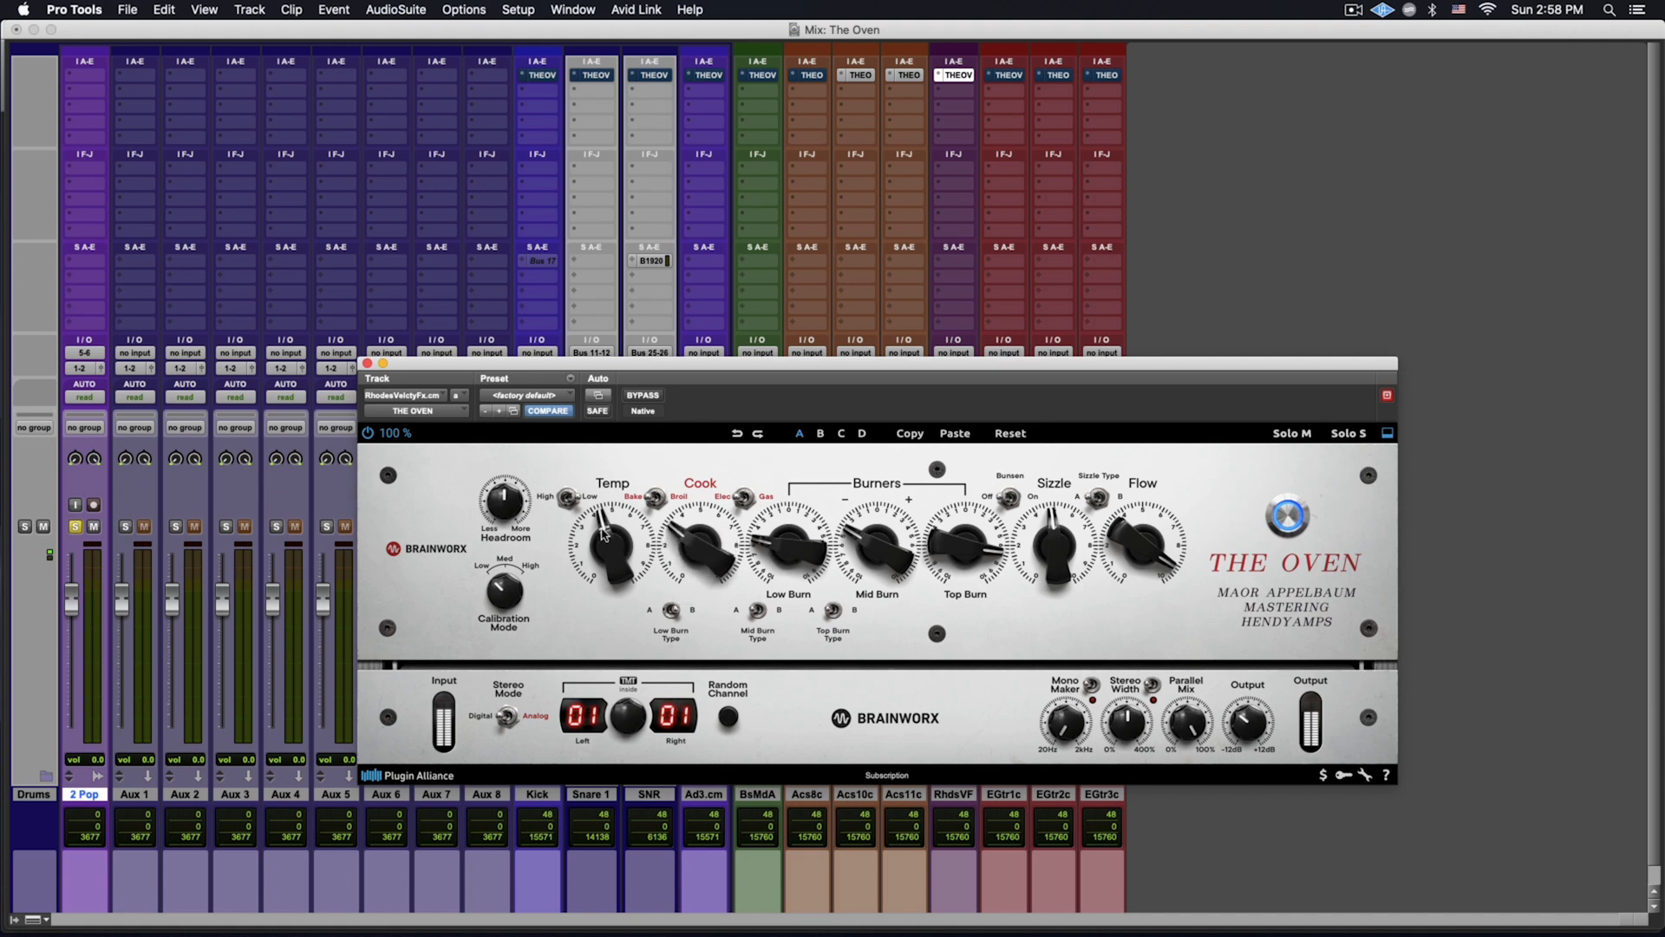
drag(604, 533, 623, 535)
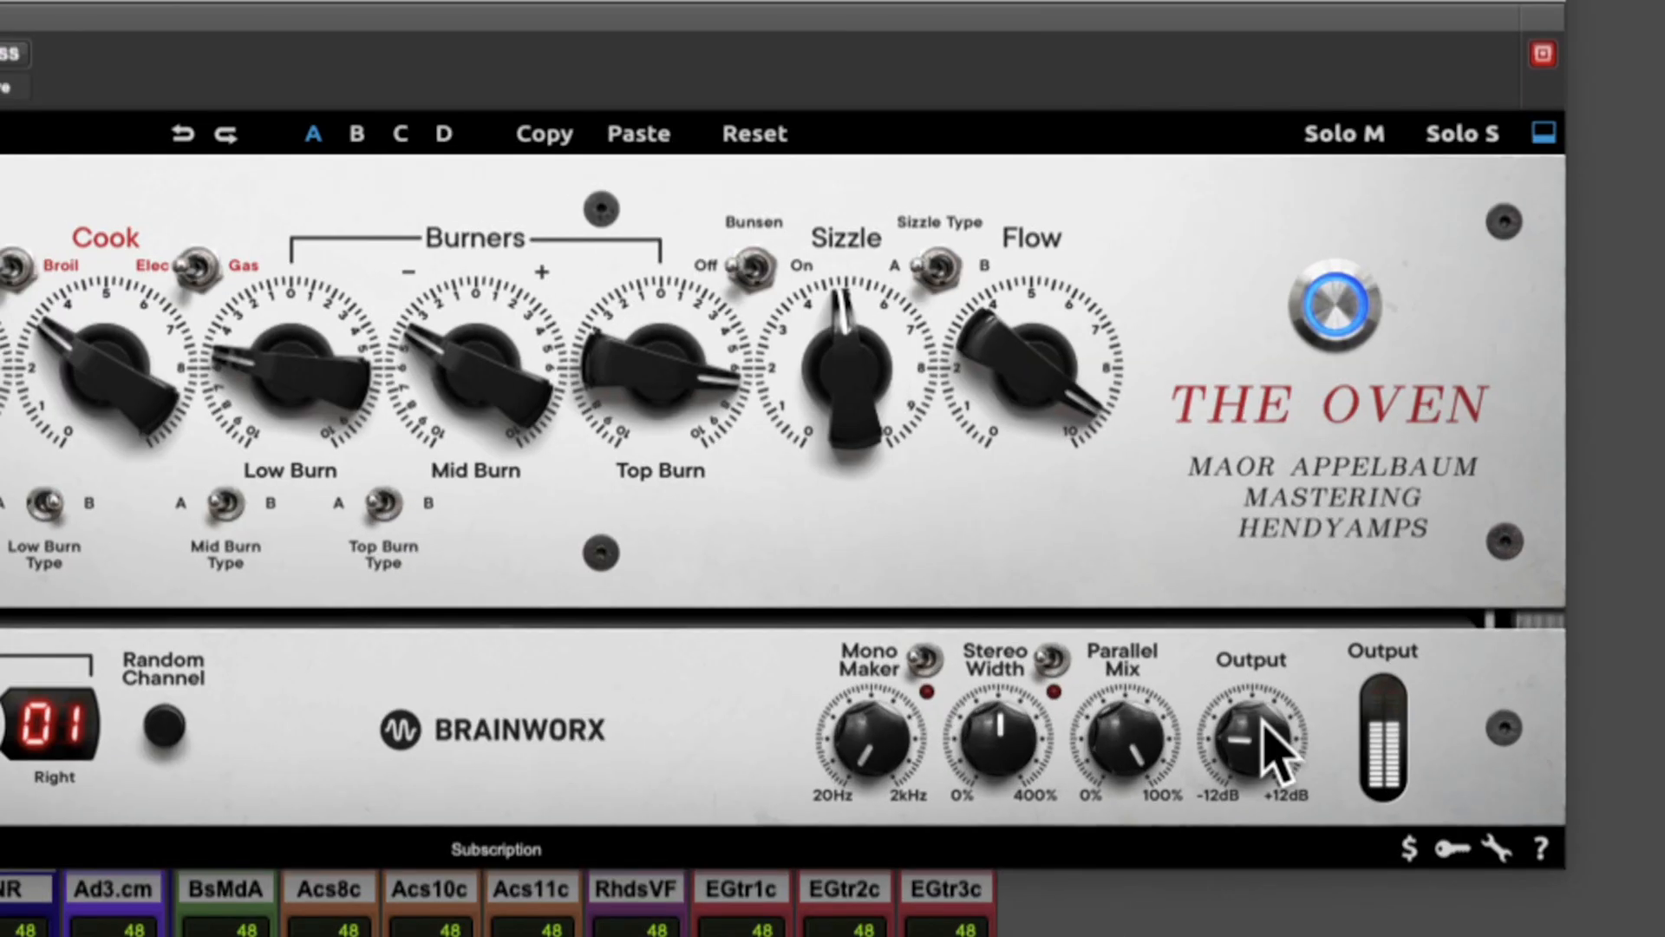
Raise Output slightly, turn Flow up to about 9.5 and set Sizzle to about 6 on the Rhodes track.
drag(1254, 717, 1254, 708)
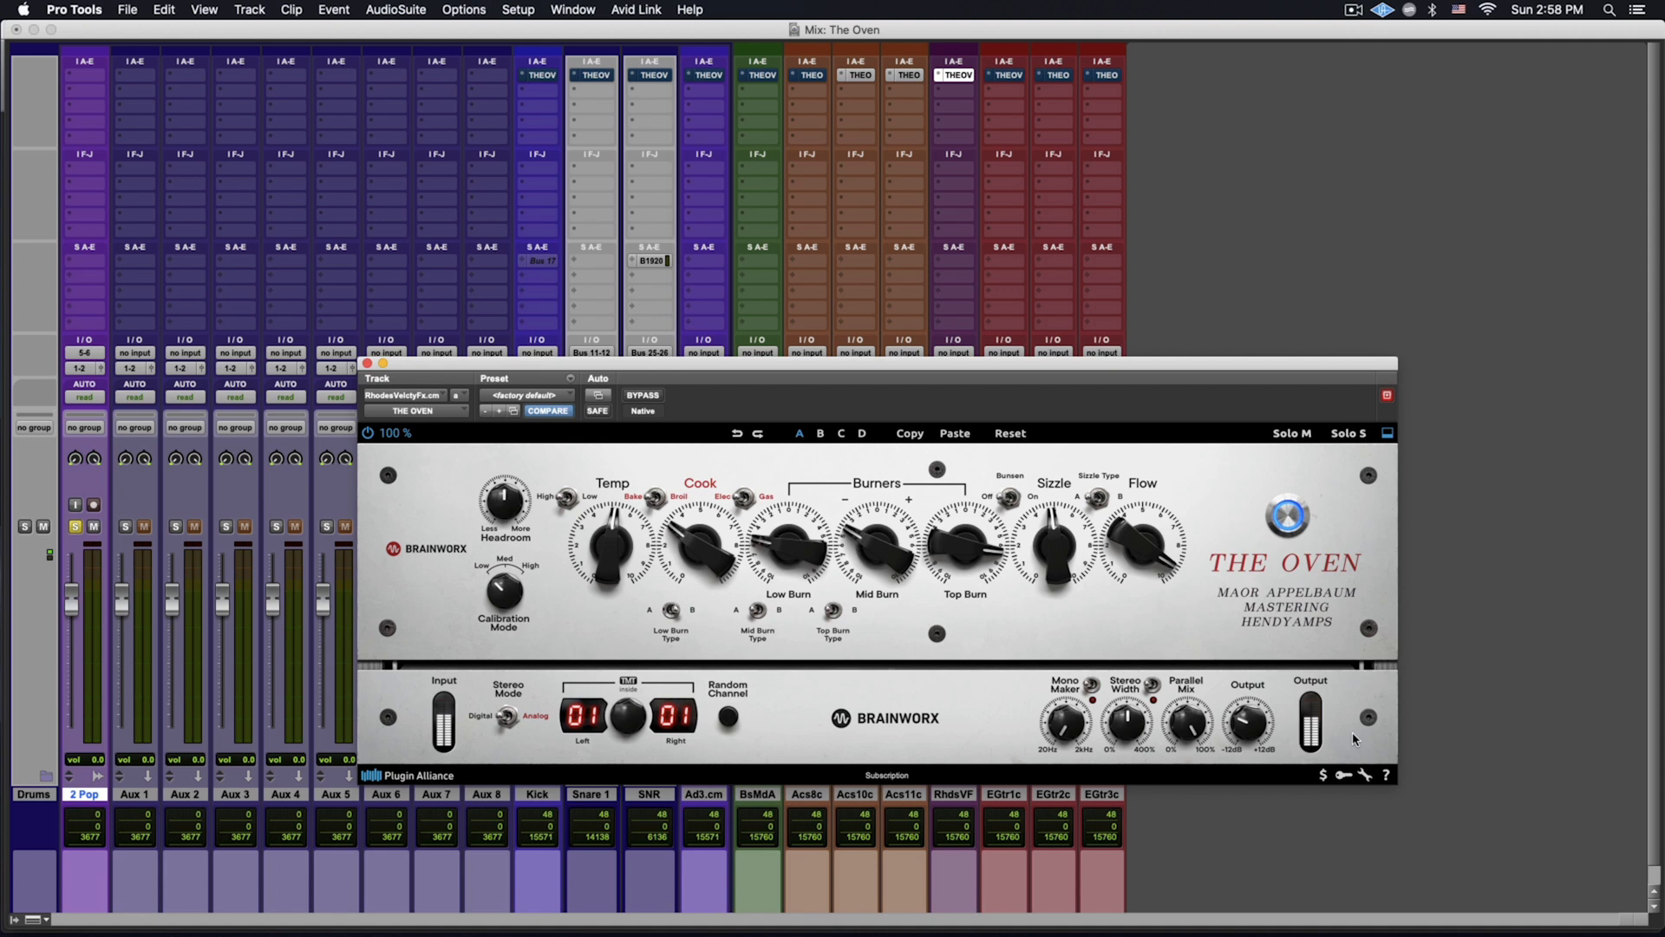
drag(1118, 543, 1116, 547)
drag(976, 546, 959, 540)
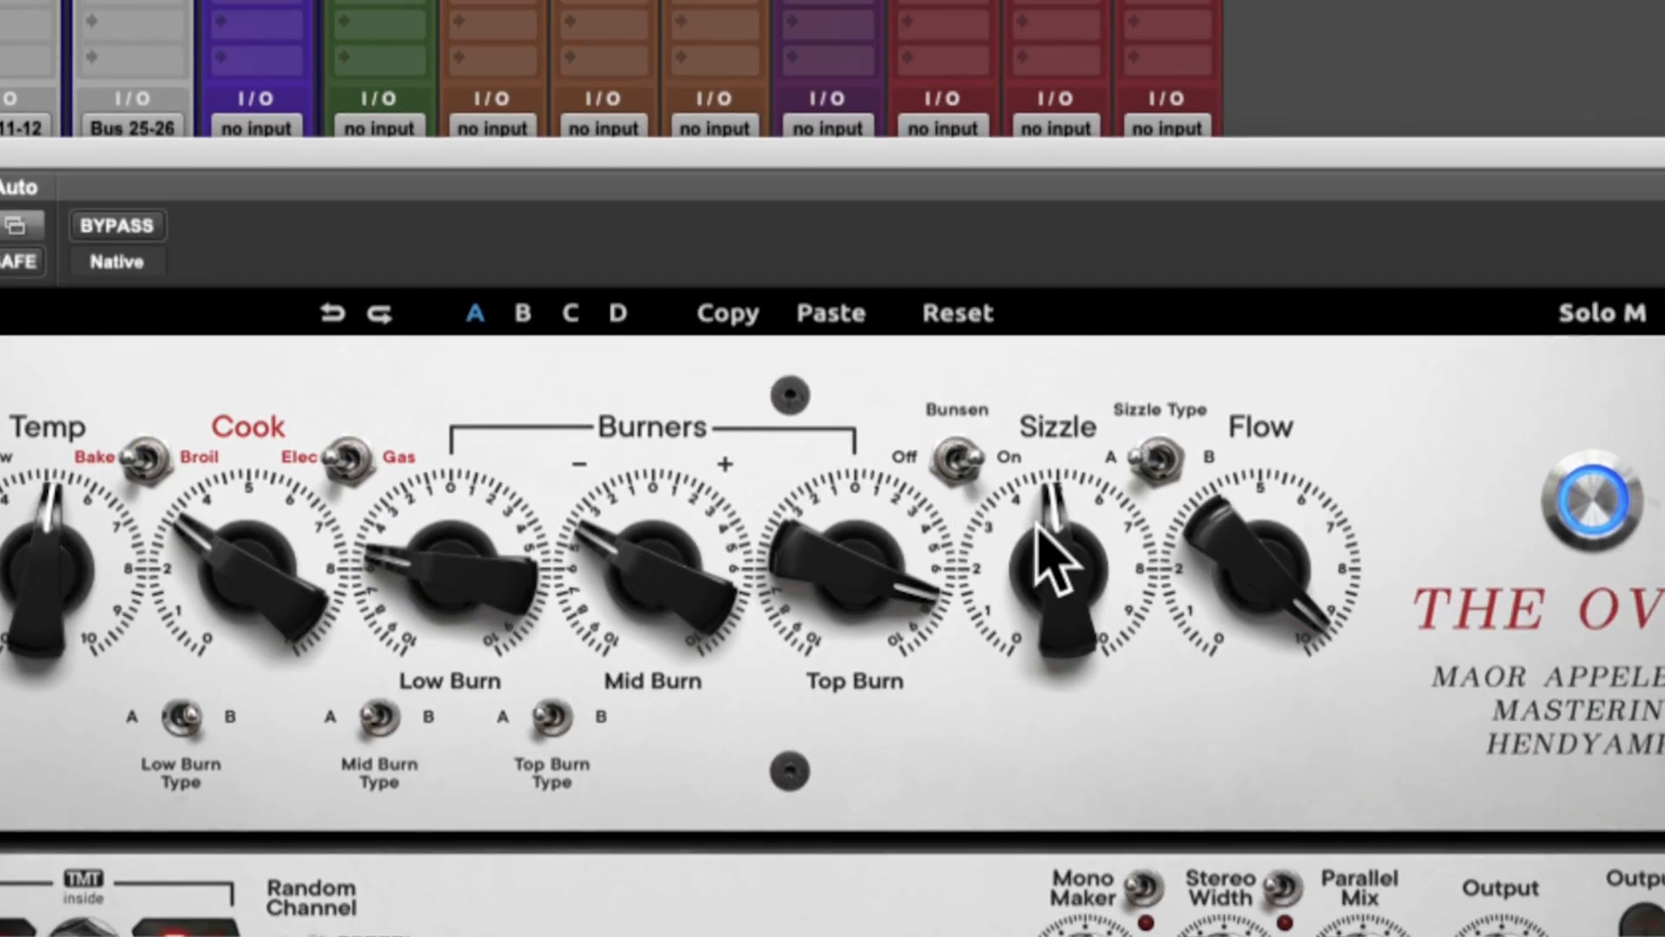
drag(1047, 522, 1047, 520)
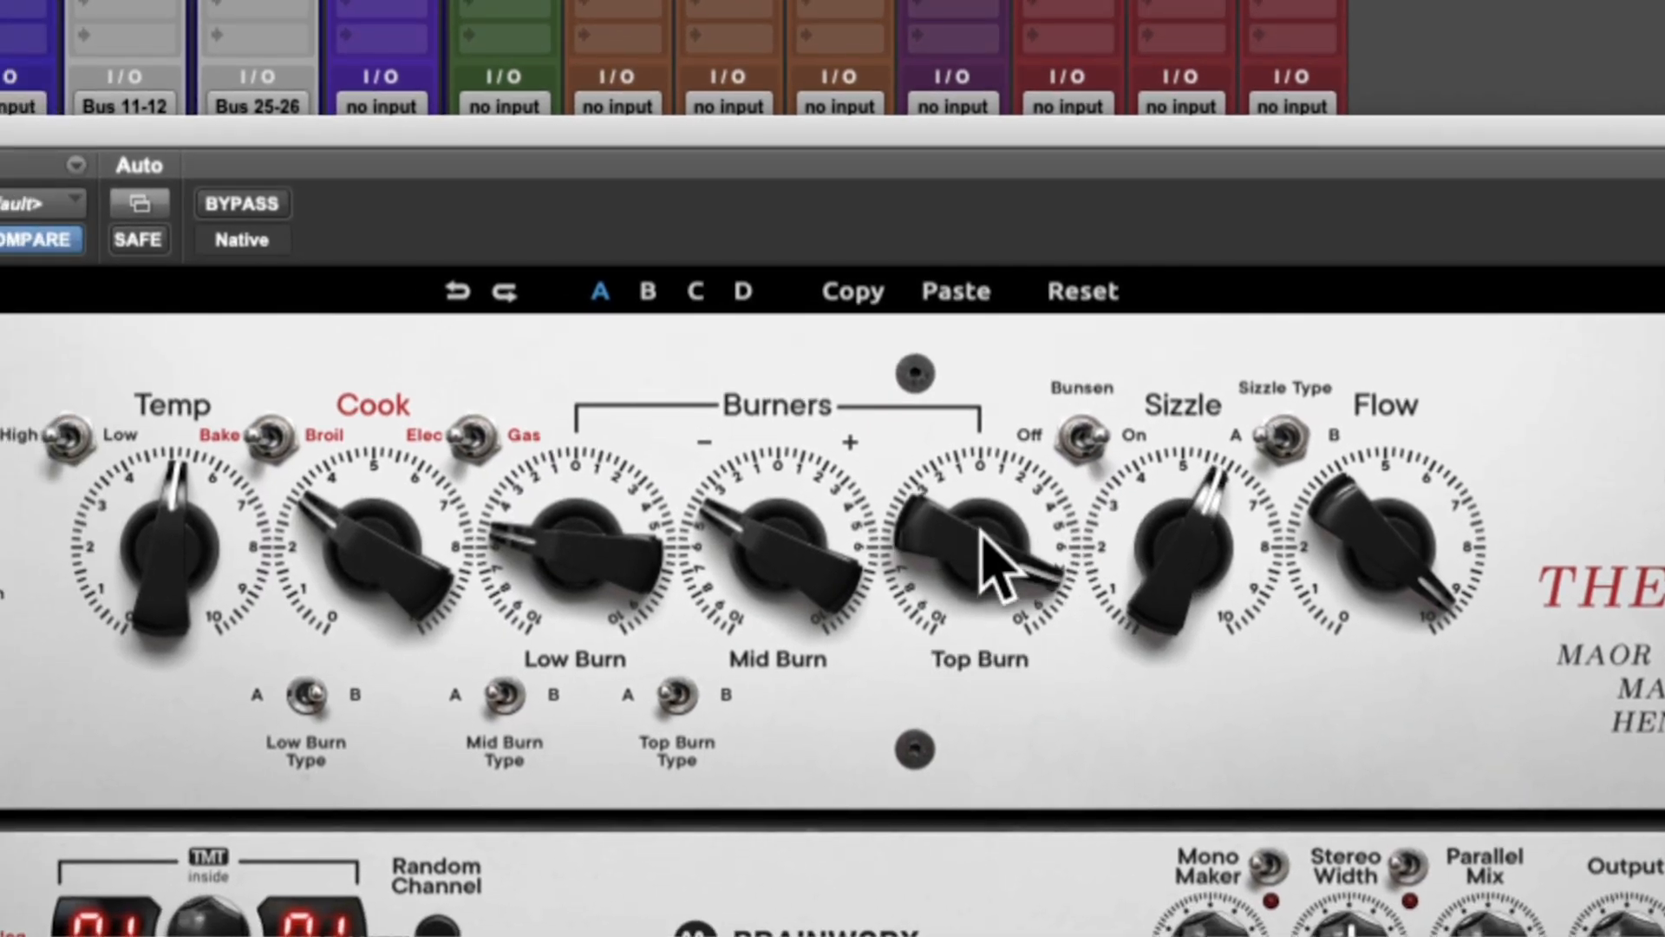
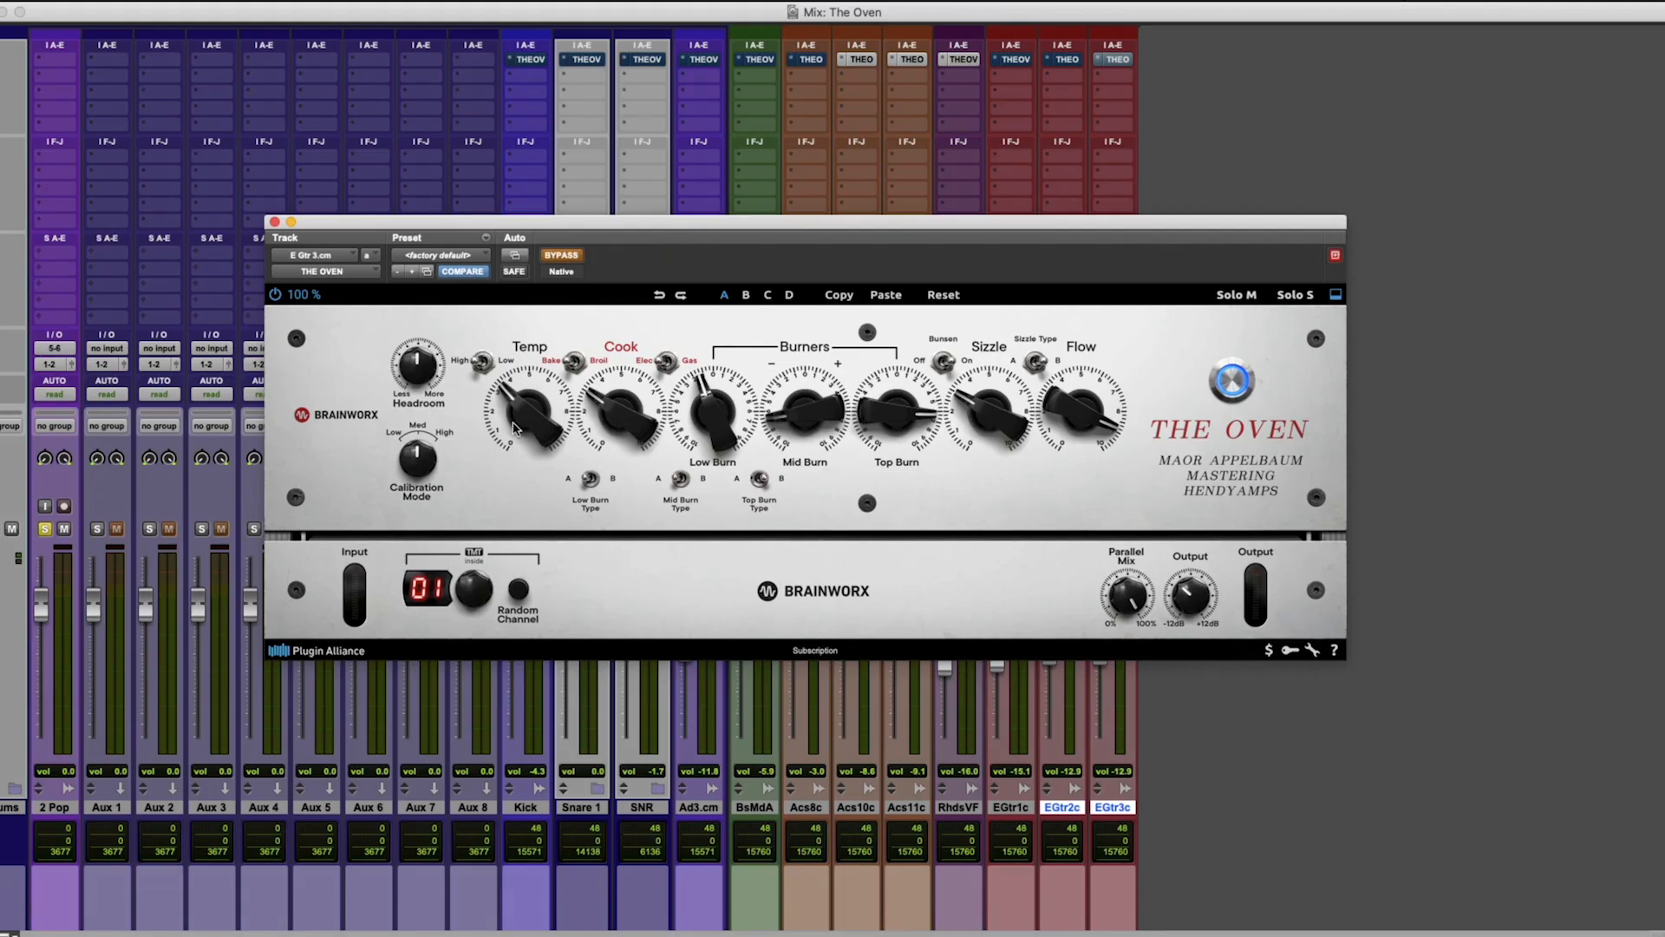
Take The Oven out of bypass on the E Gtr 3 track, set Sizzle to about 3.5 and fine-tune Low Burn.
drag(530, 416, 627, 402)
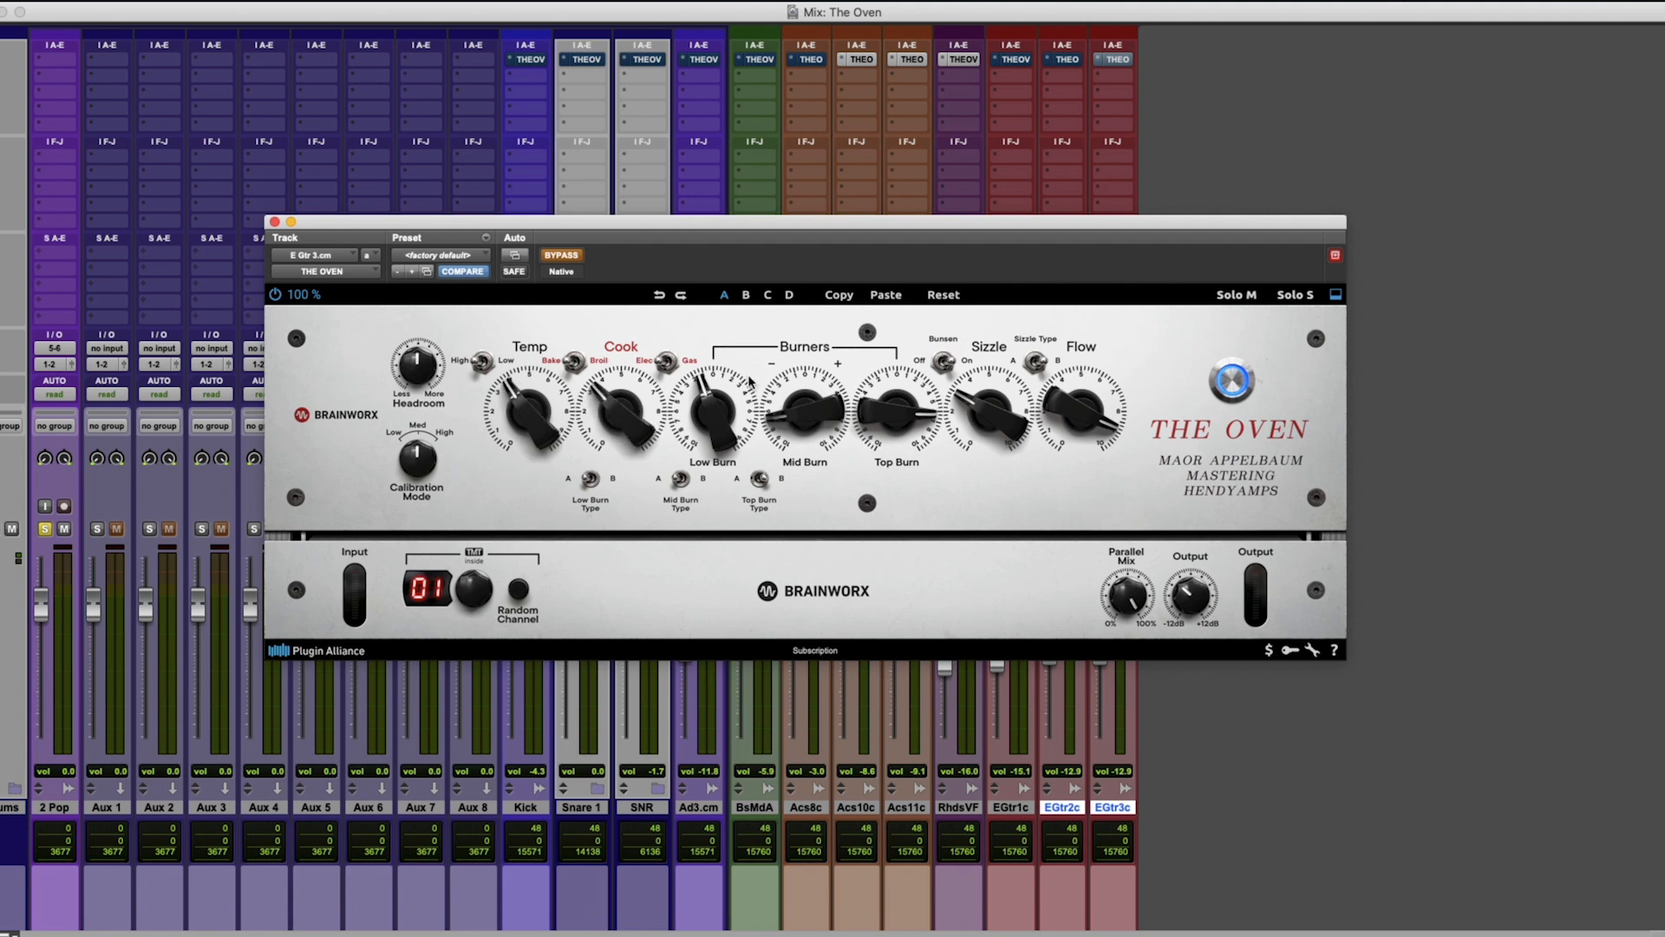
click(561, 254)
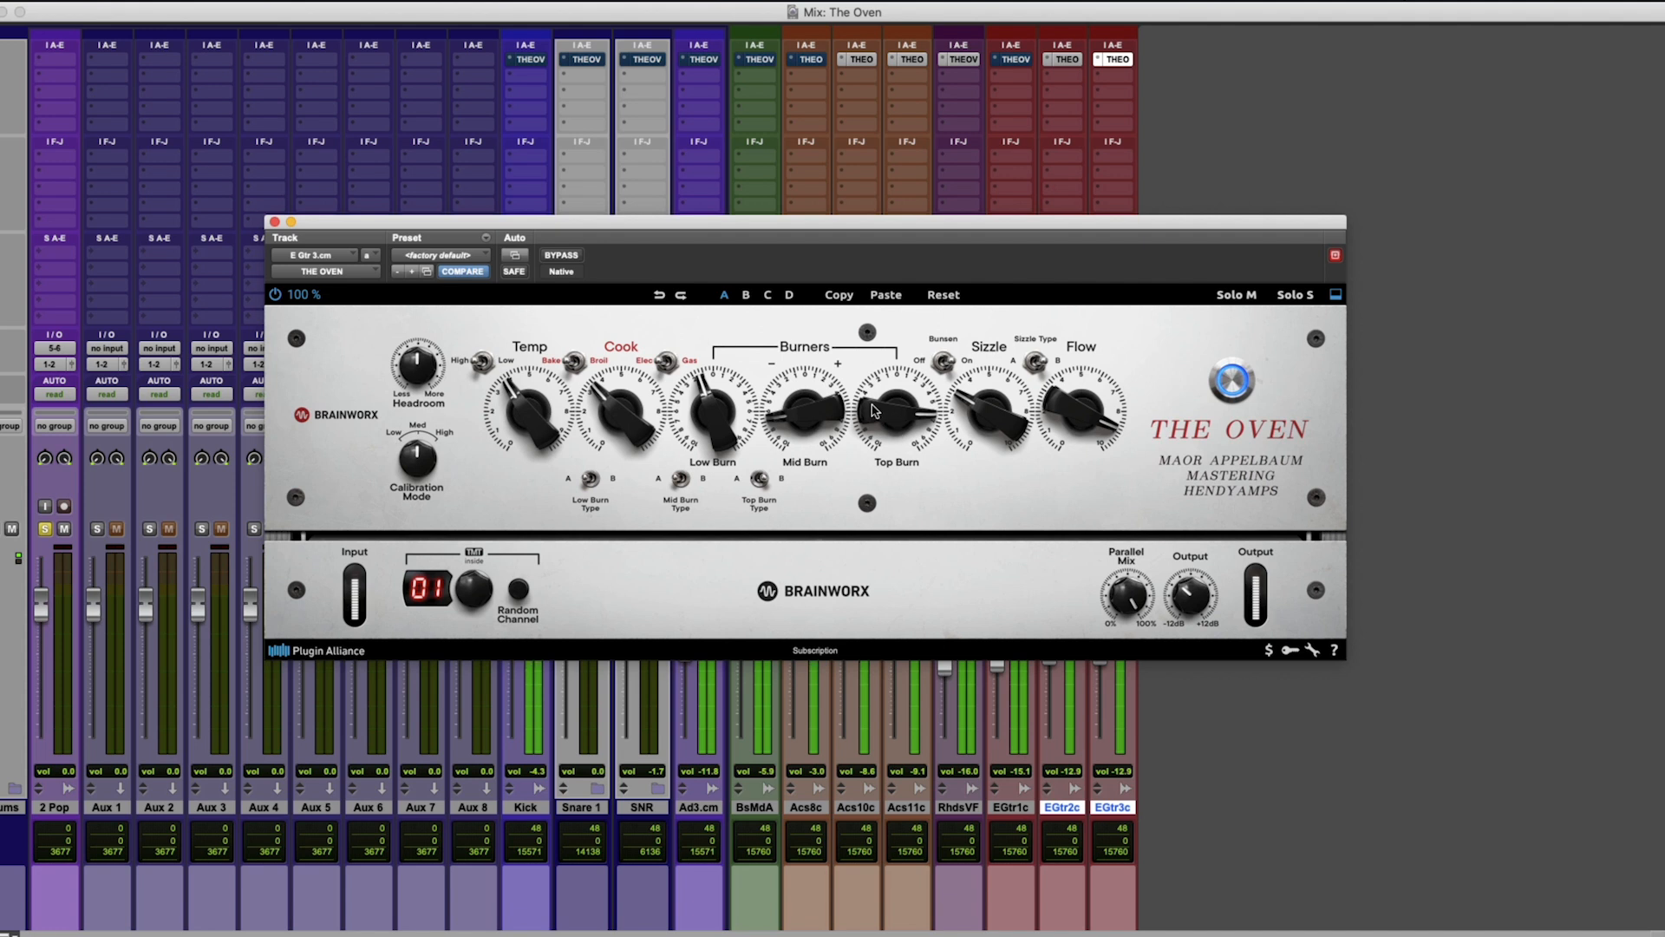
drag(965, 399, 970, 400)
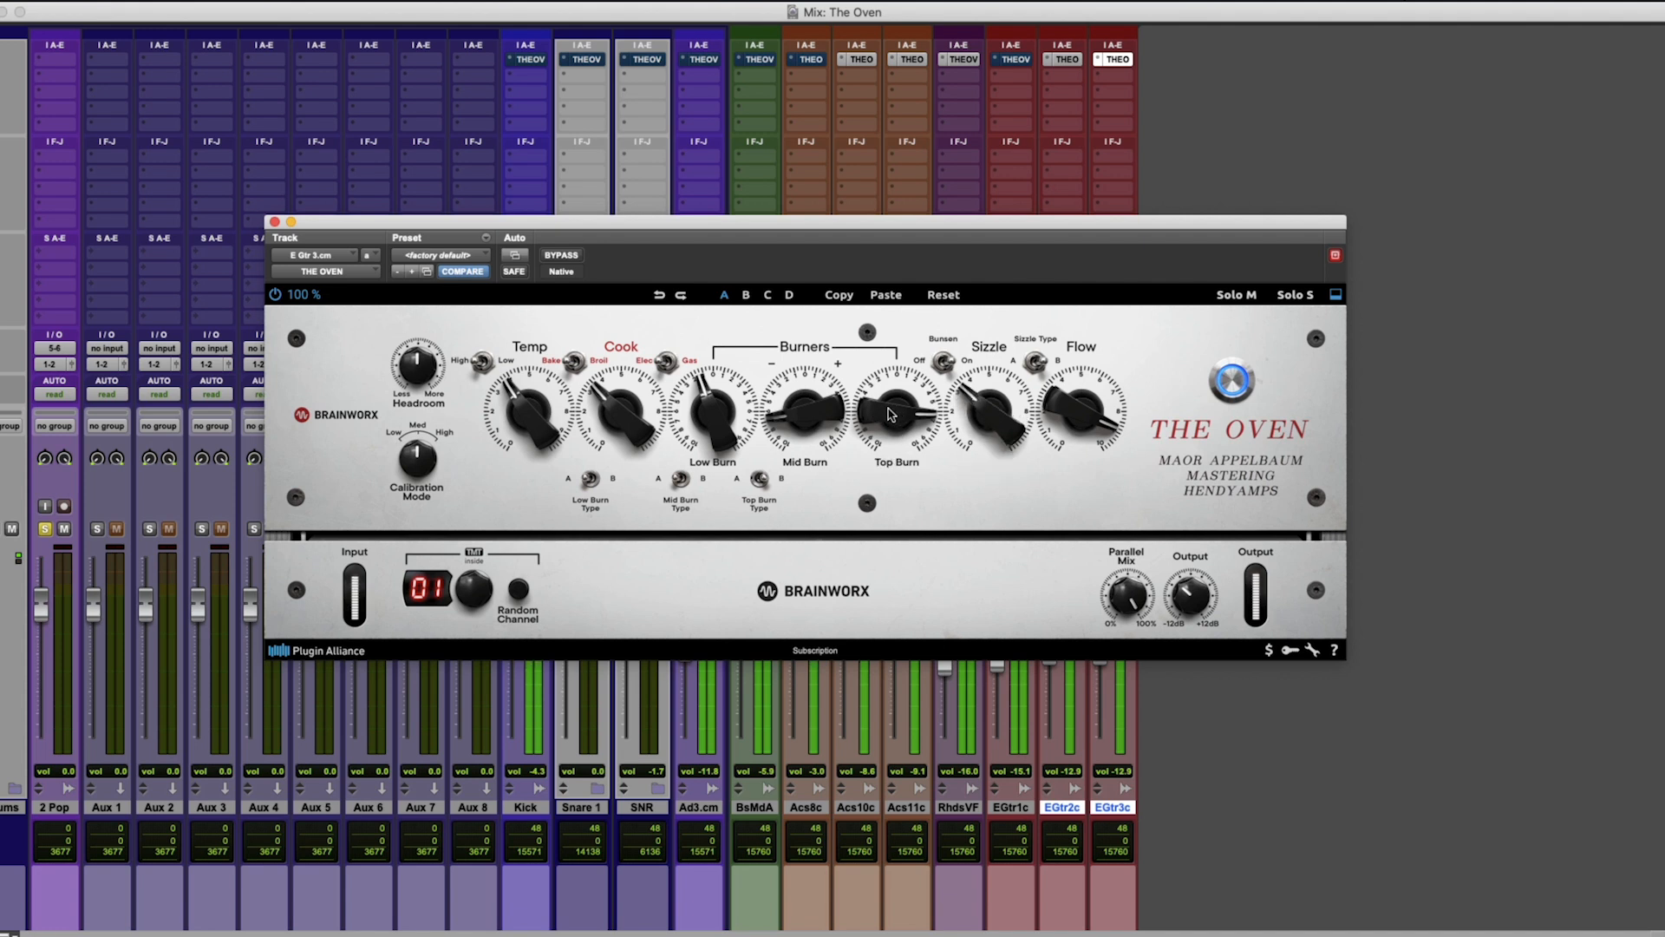
drag(729, 402, 726, 406)
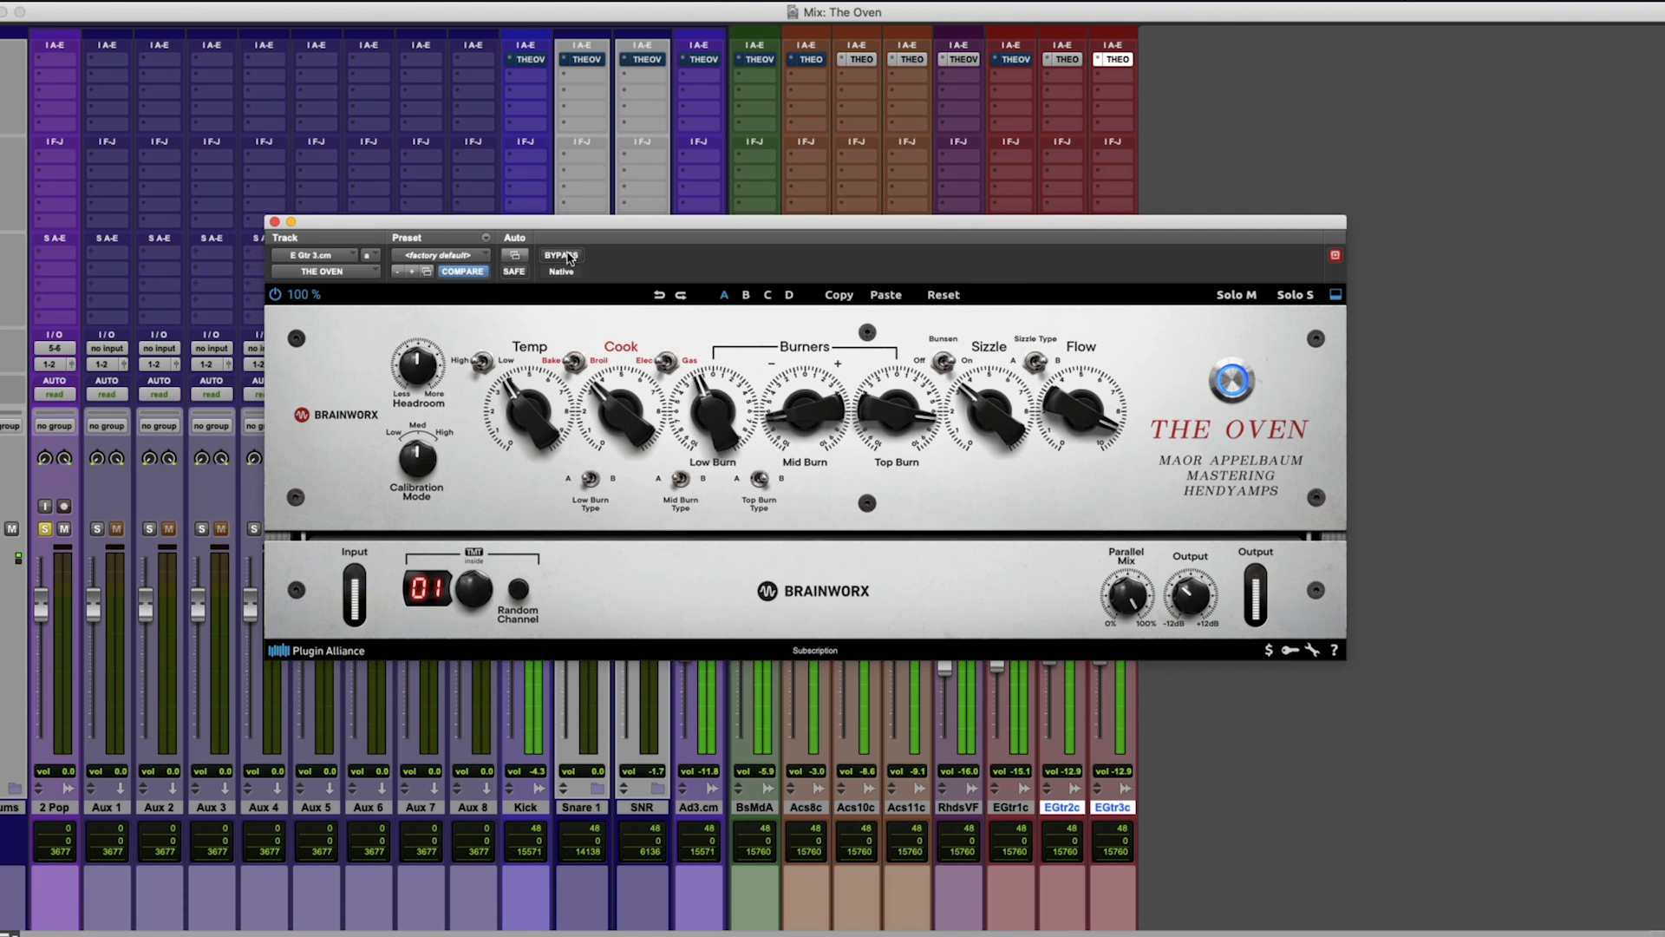
Compare the E Gtr 3 track with The Oven bypassed and active during playback.
click(564, 255)
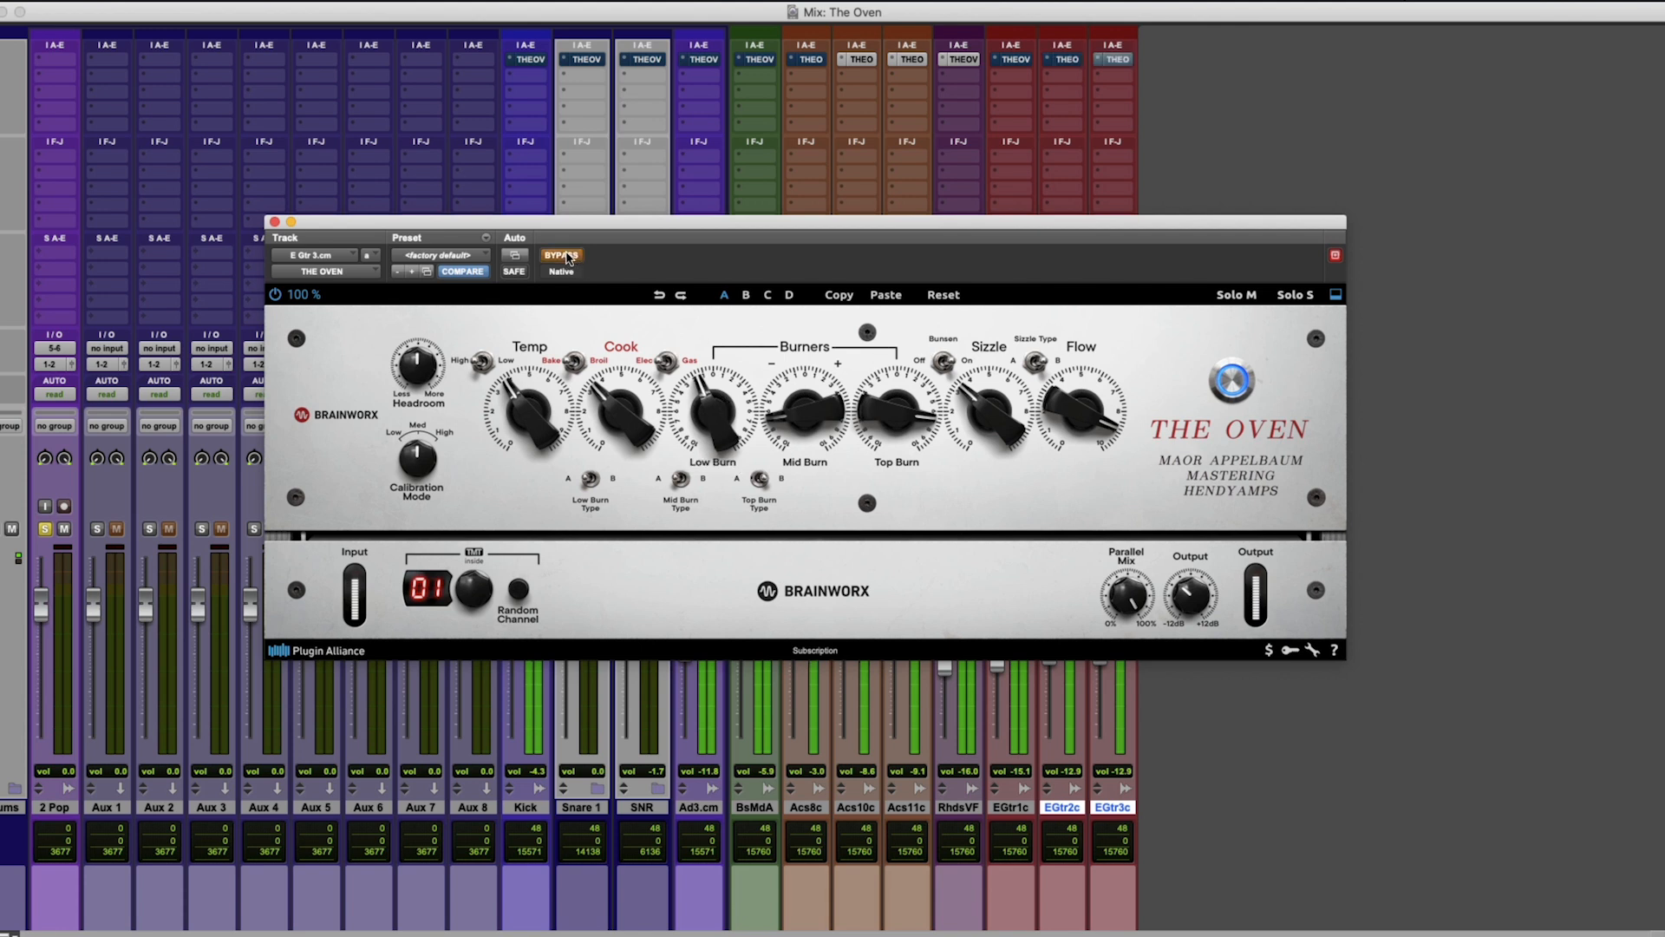
click(565, 256)
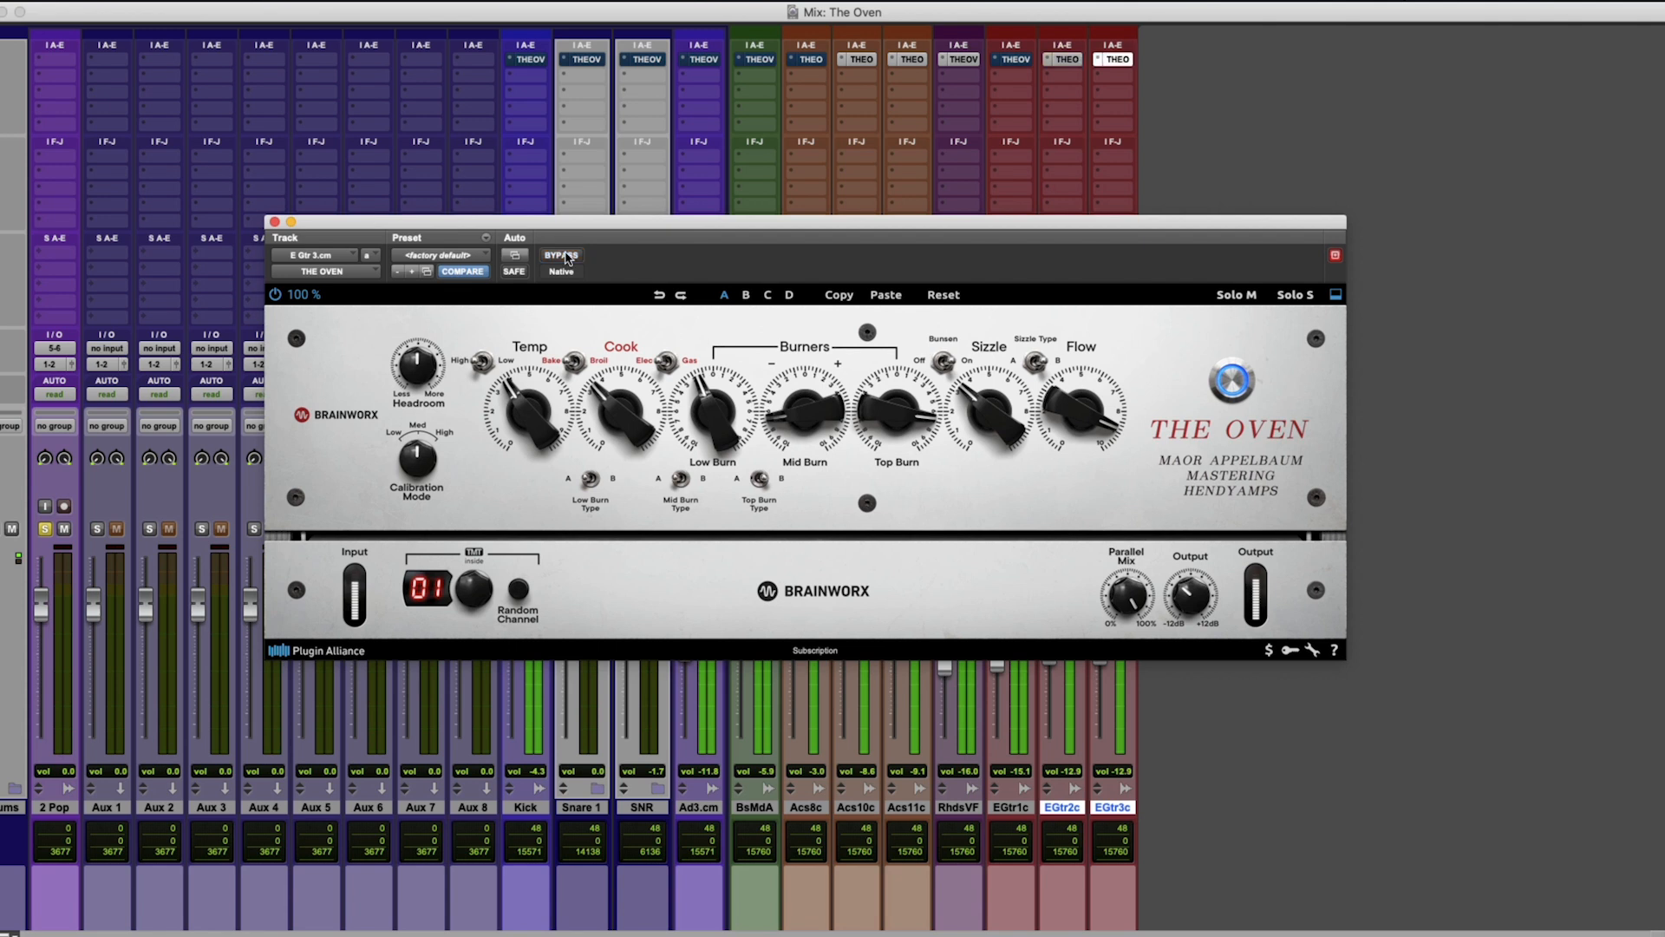
click(566, 258)
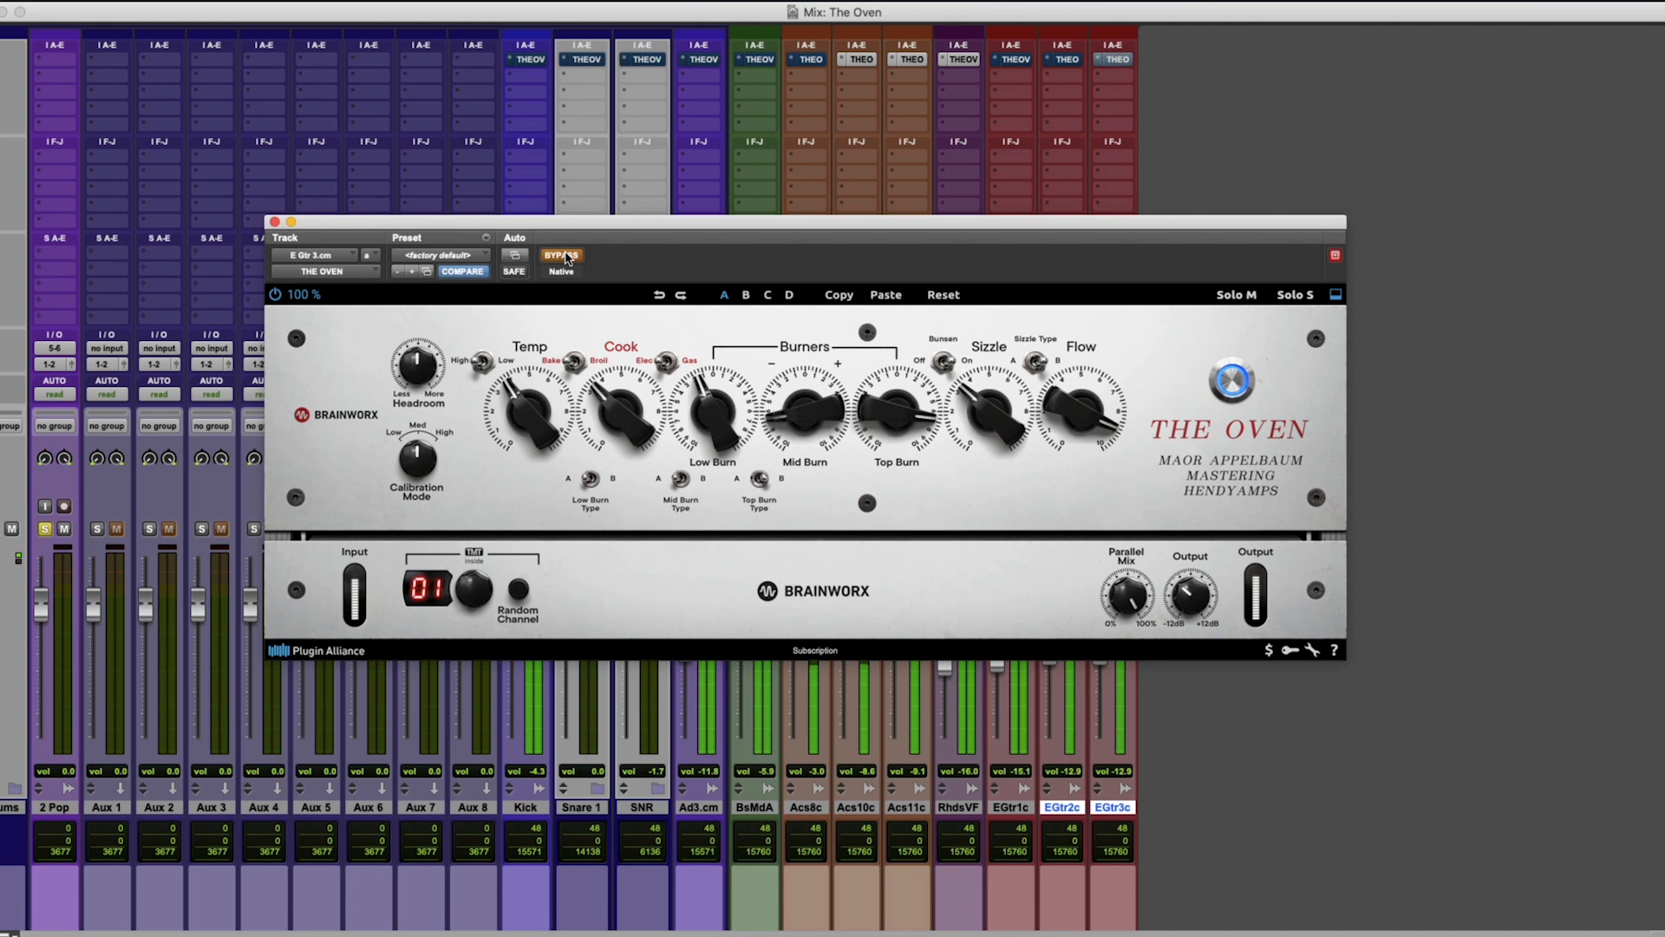
click(566, 258)
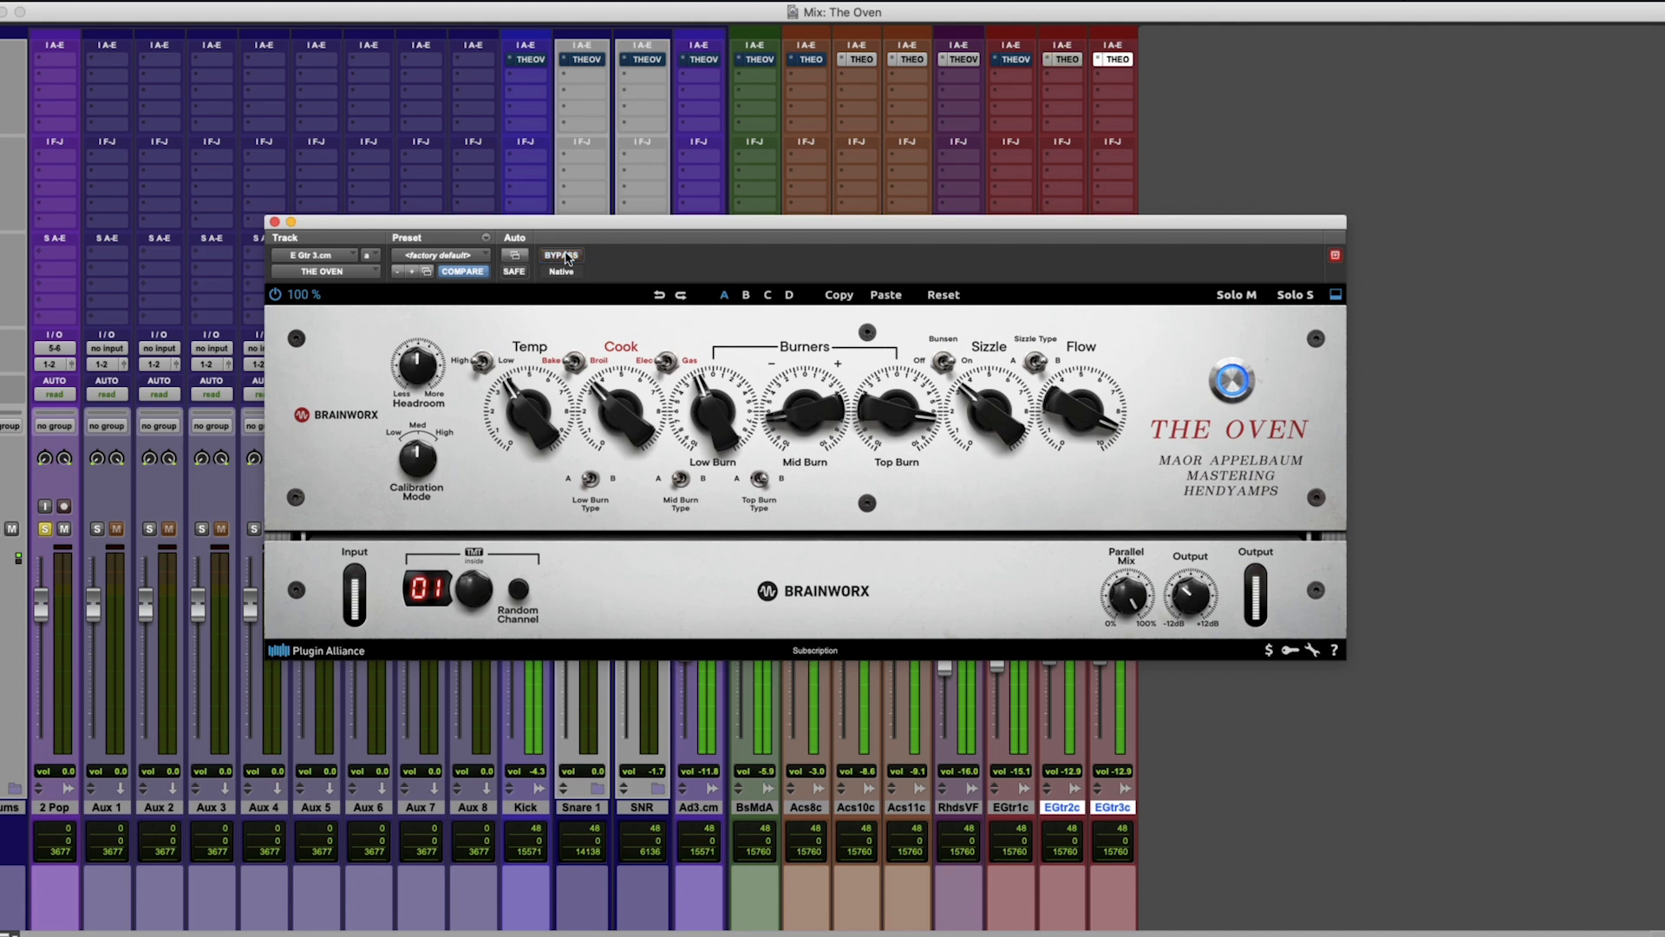
Set Temp to about 4.5 and Cook to about 6 on the E Gtr 3 track and compare against bypass.
drag(873, 442, 876, 418)
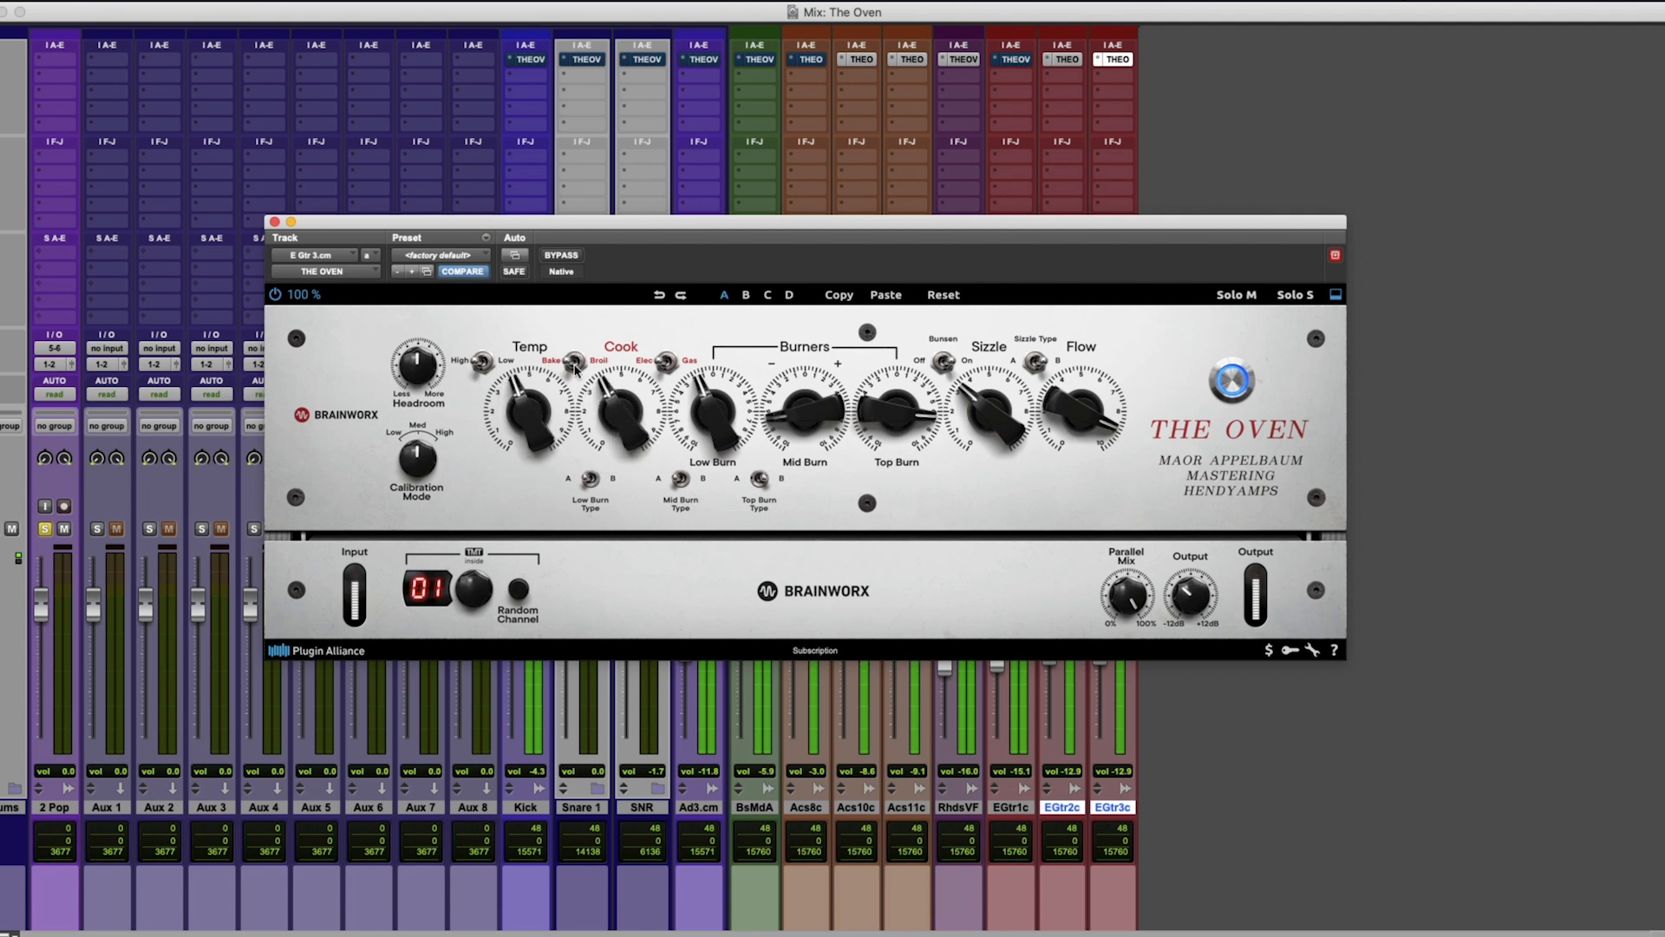
drag(517, 385, 528, 381)
mouse_move(644, 411)
mouse_down()
mouse_move(627, 390)
mouse_move(526, 398)
mouse_move(621, 394)
mouse_up()
drag(1054, 414, 1055, 418)
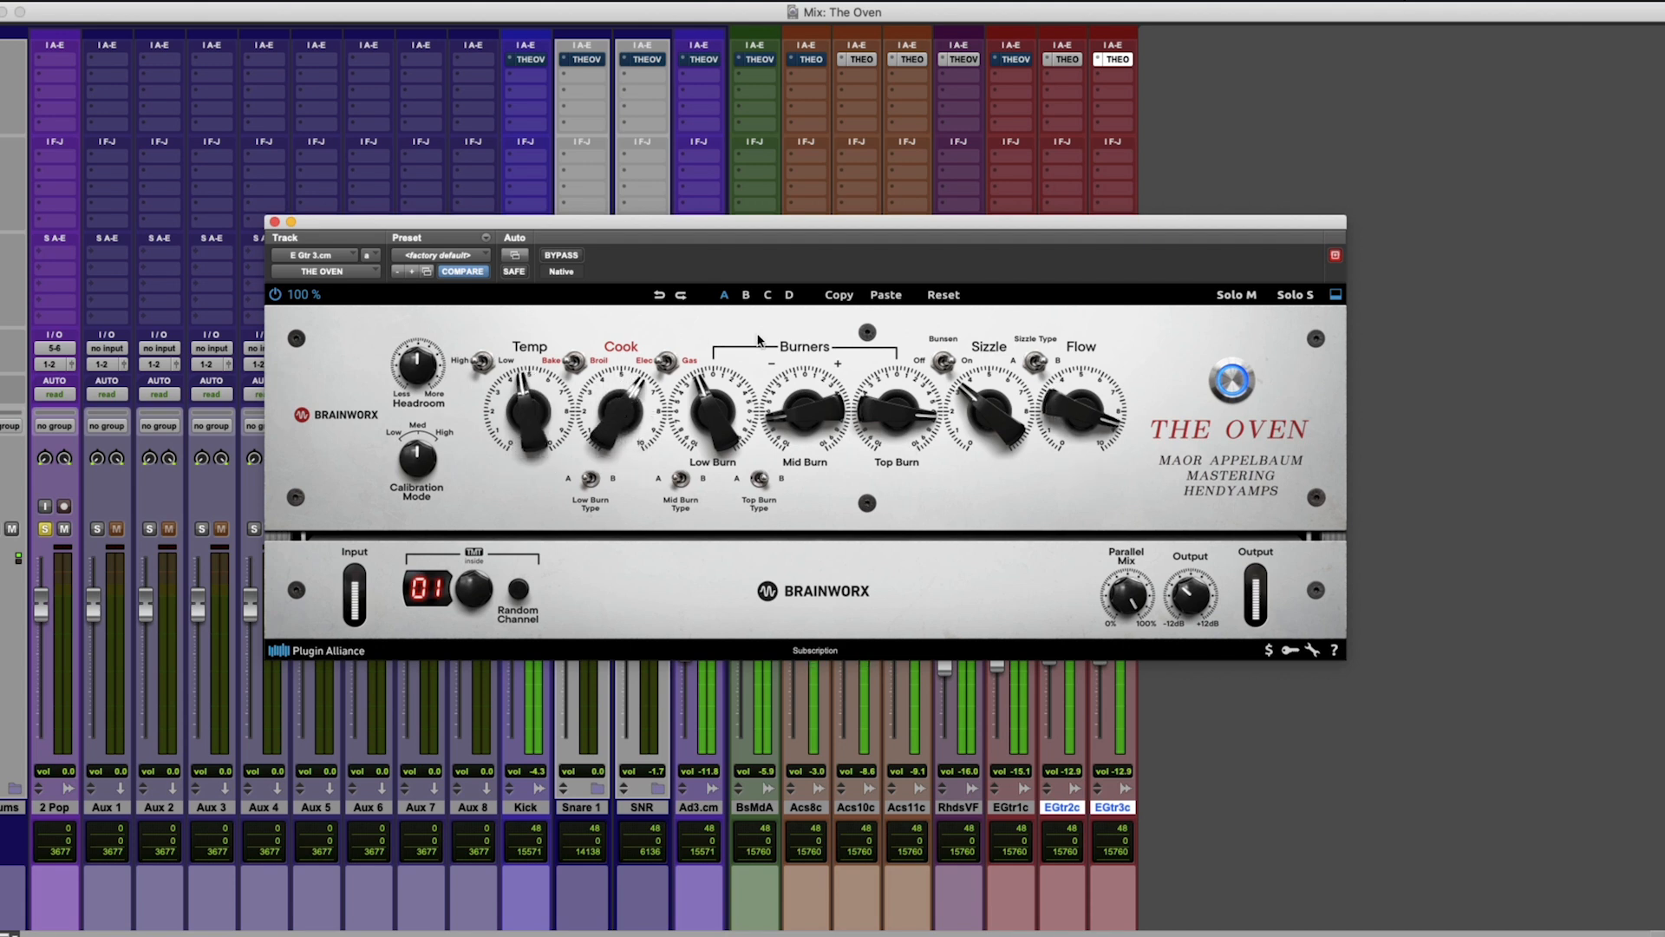
click(562, 255)
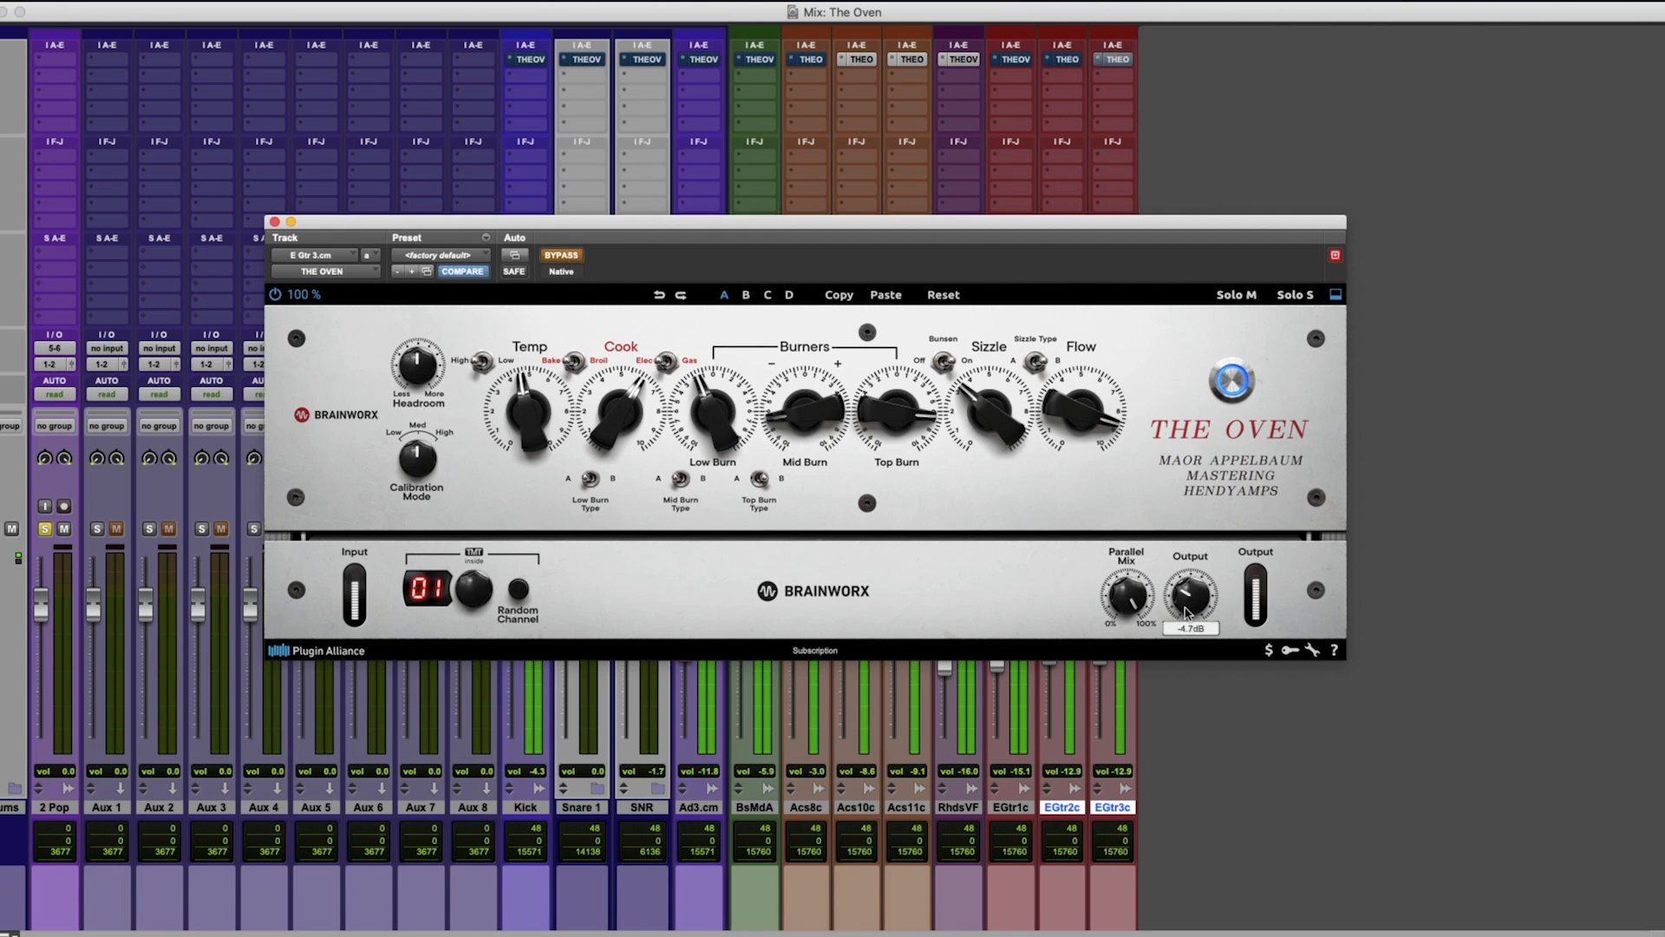
click(560, 254)
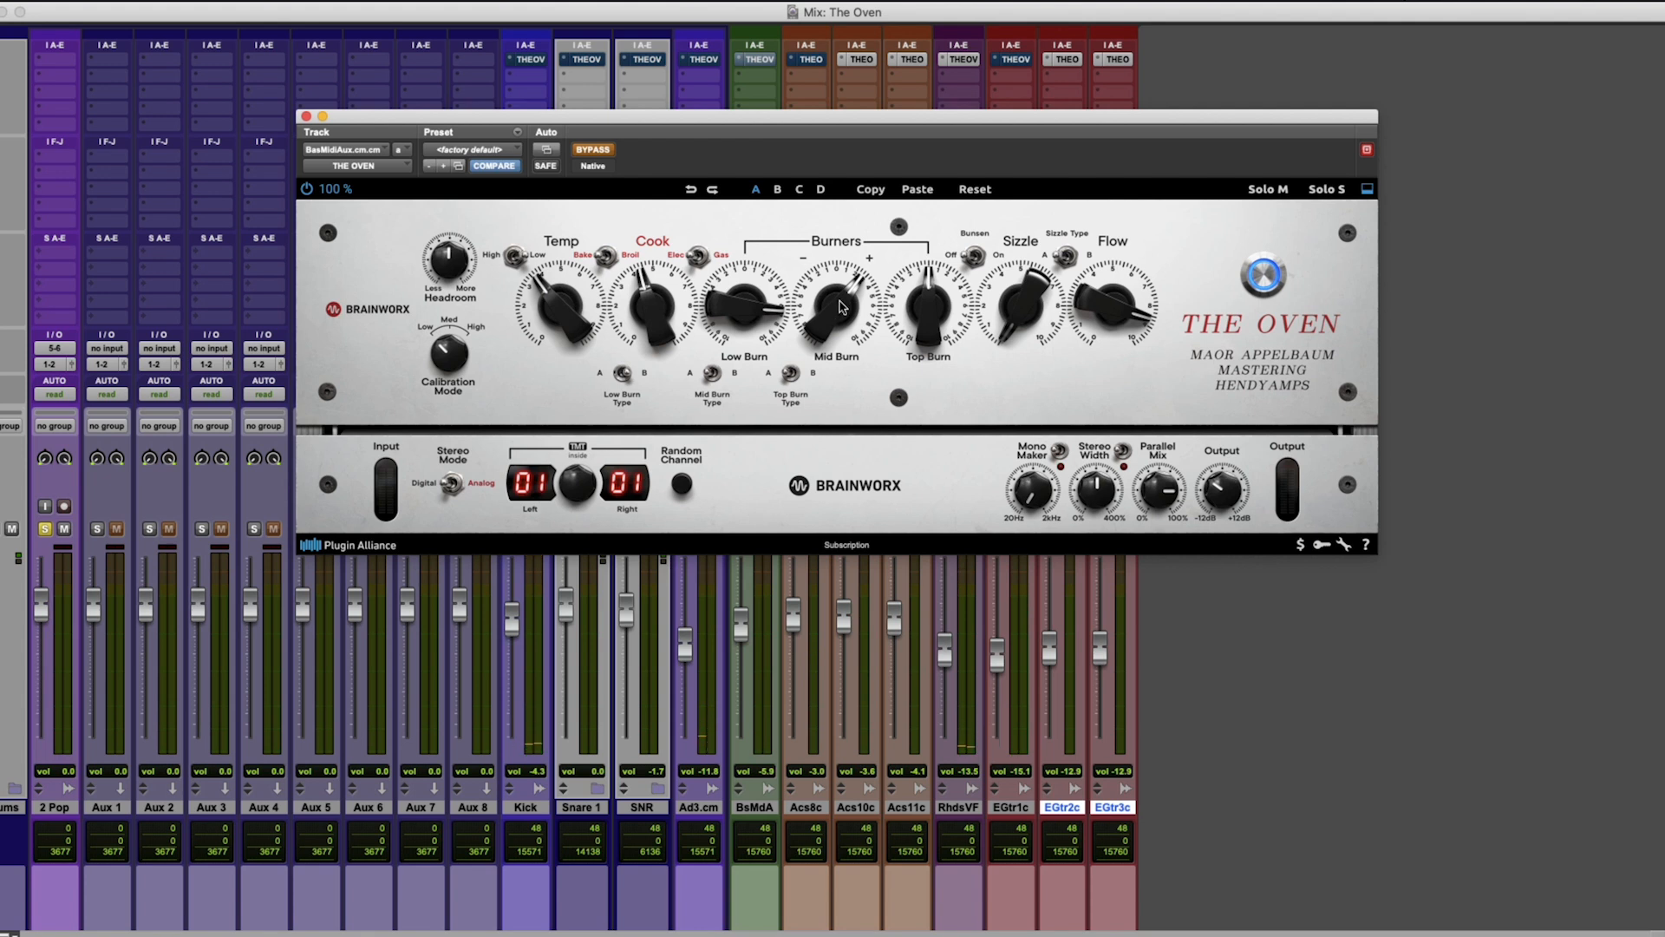
On the bass track's Oven, raise Low Burn to about 7.
scroll(840, 307, up, 1)
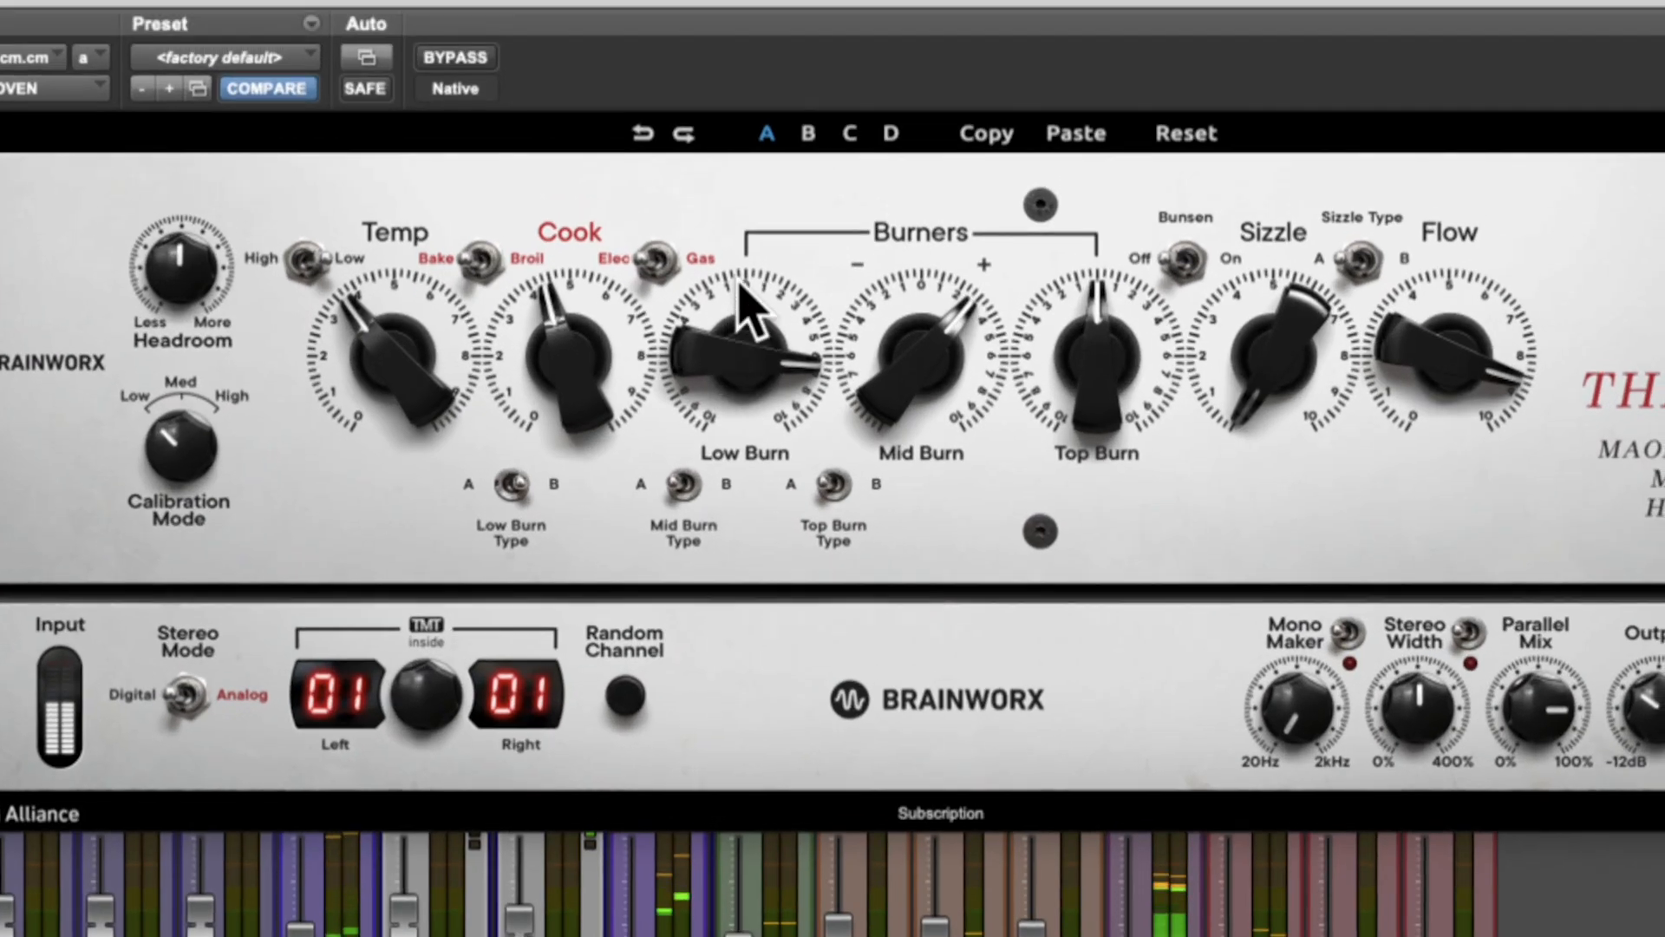
mouse_move(746, 308)
mouse_down()
mouse_move(740, 465)
mouse_move(735, 177)
mouse_up()
drag(735, 278, 735, 279)
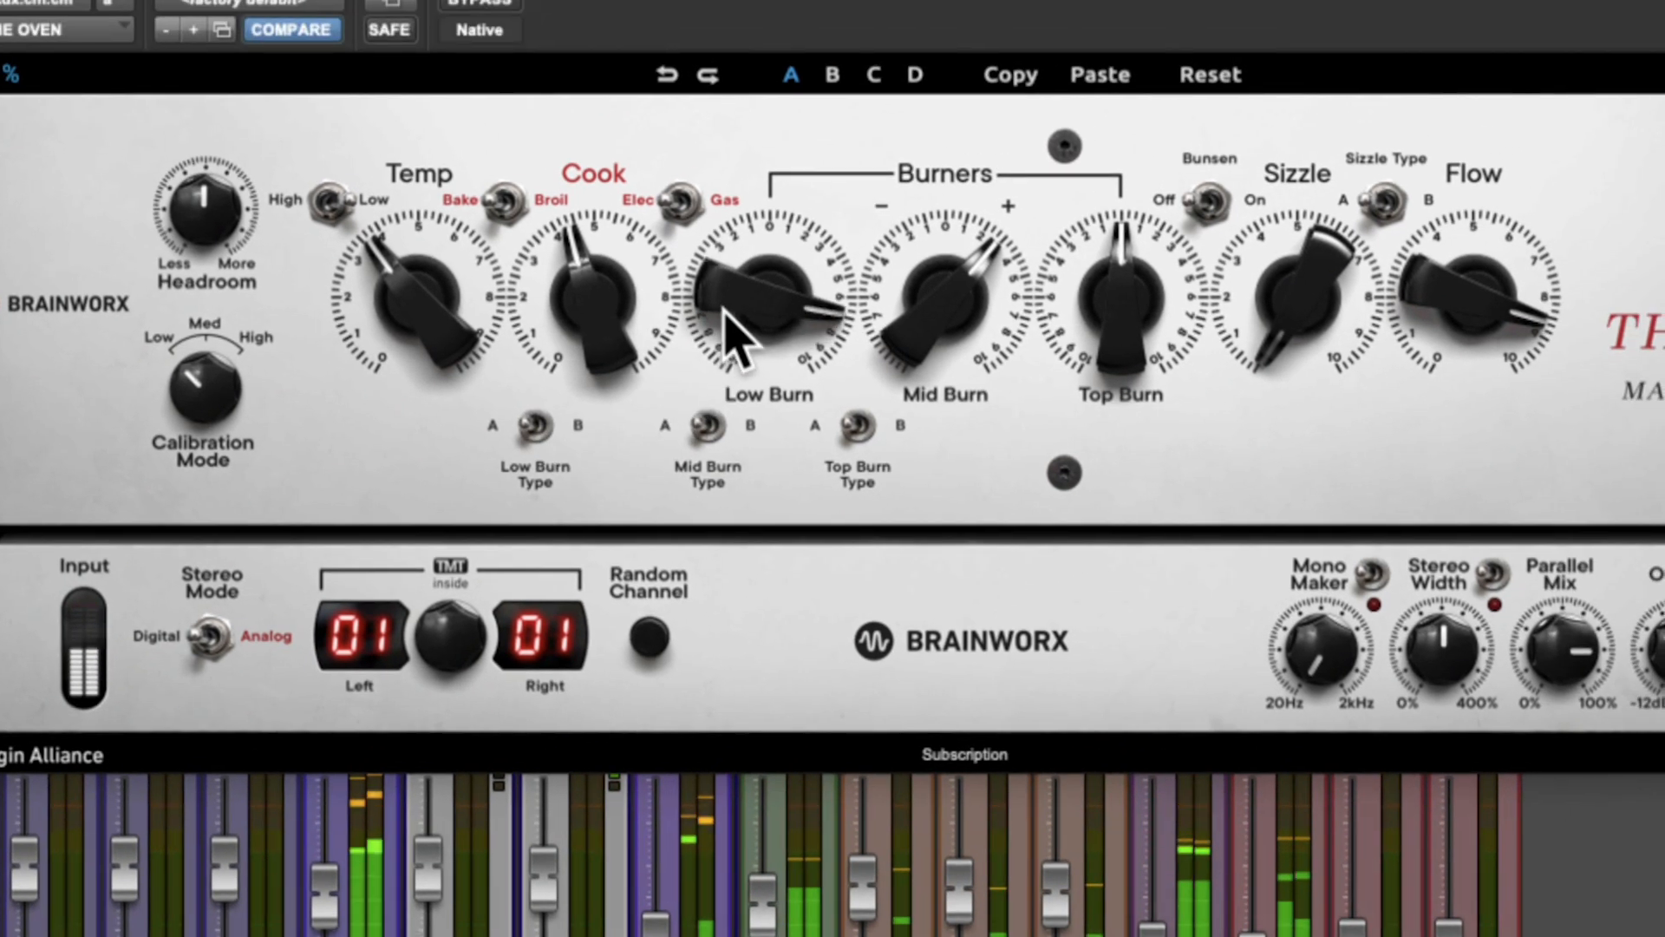
drag(732, 327, 731, 328)
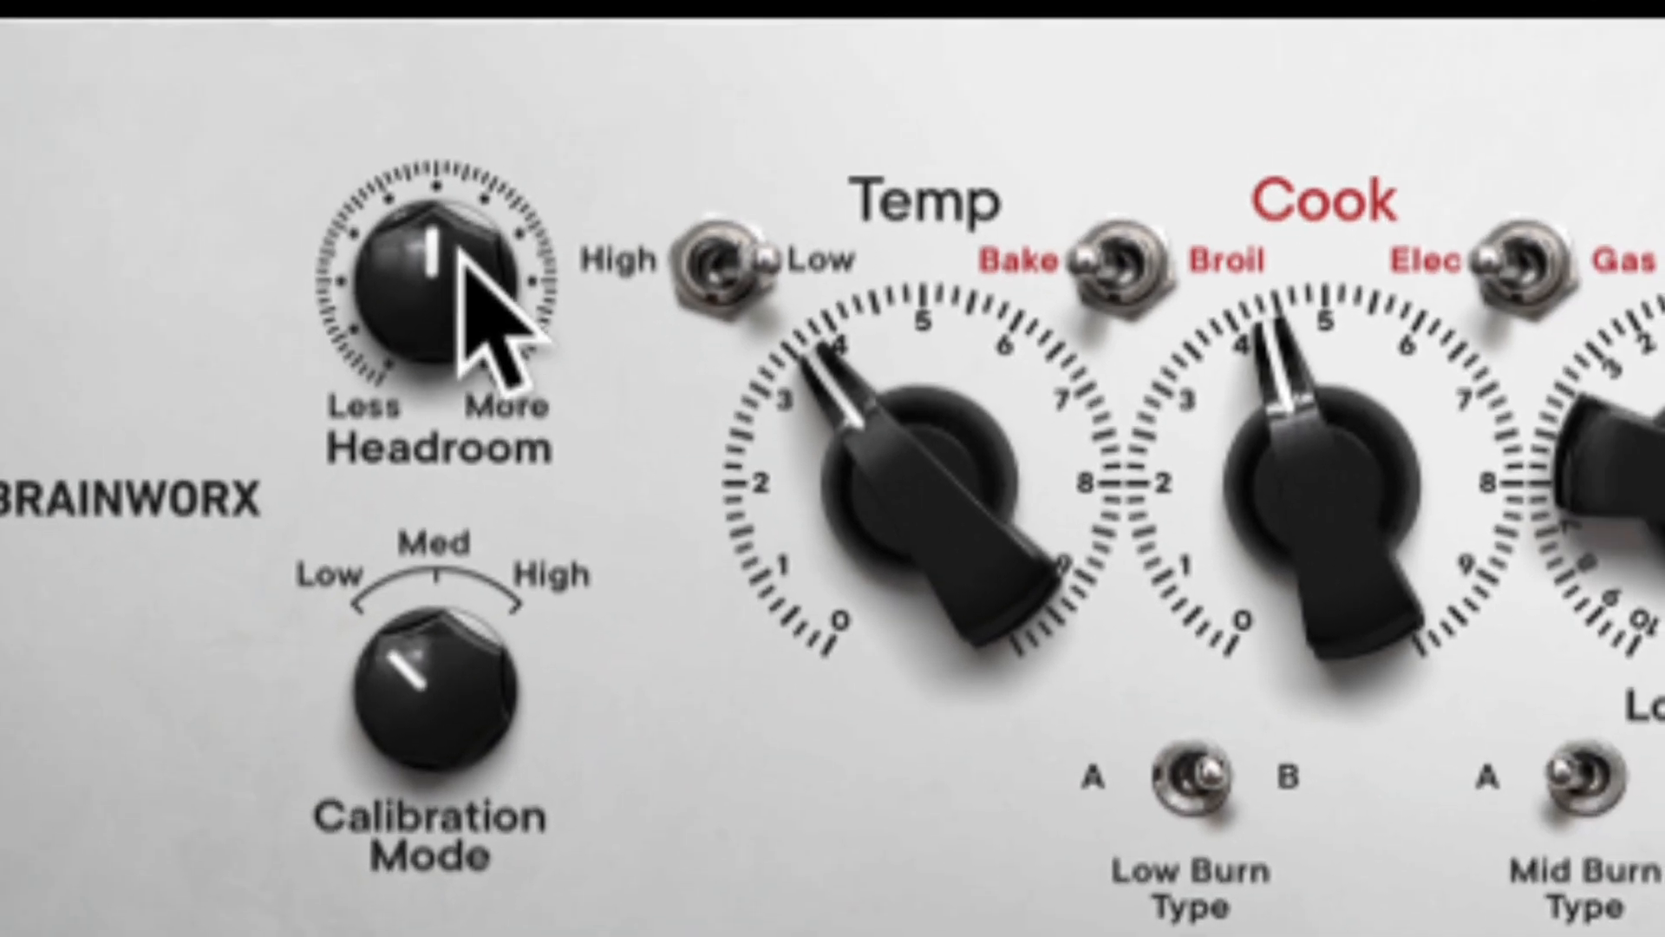
Turn Headroom well down toward Less and set Calibration Mode to Med on the bass track.
drag(425, 165, 429, 170)
drag(462, 252, 442, 436)
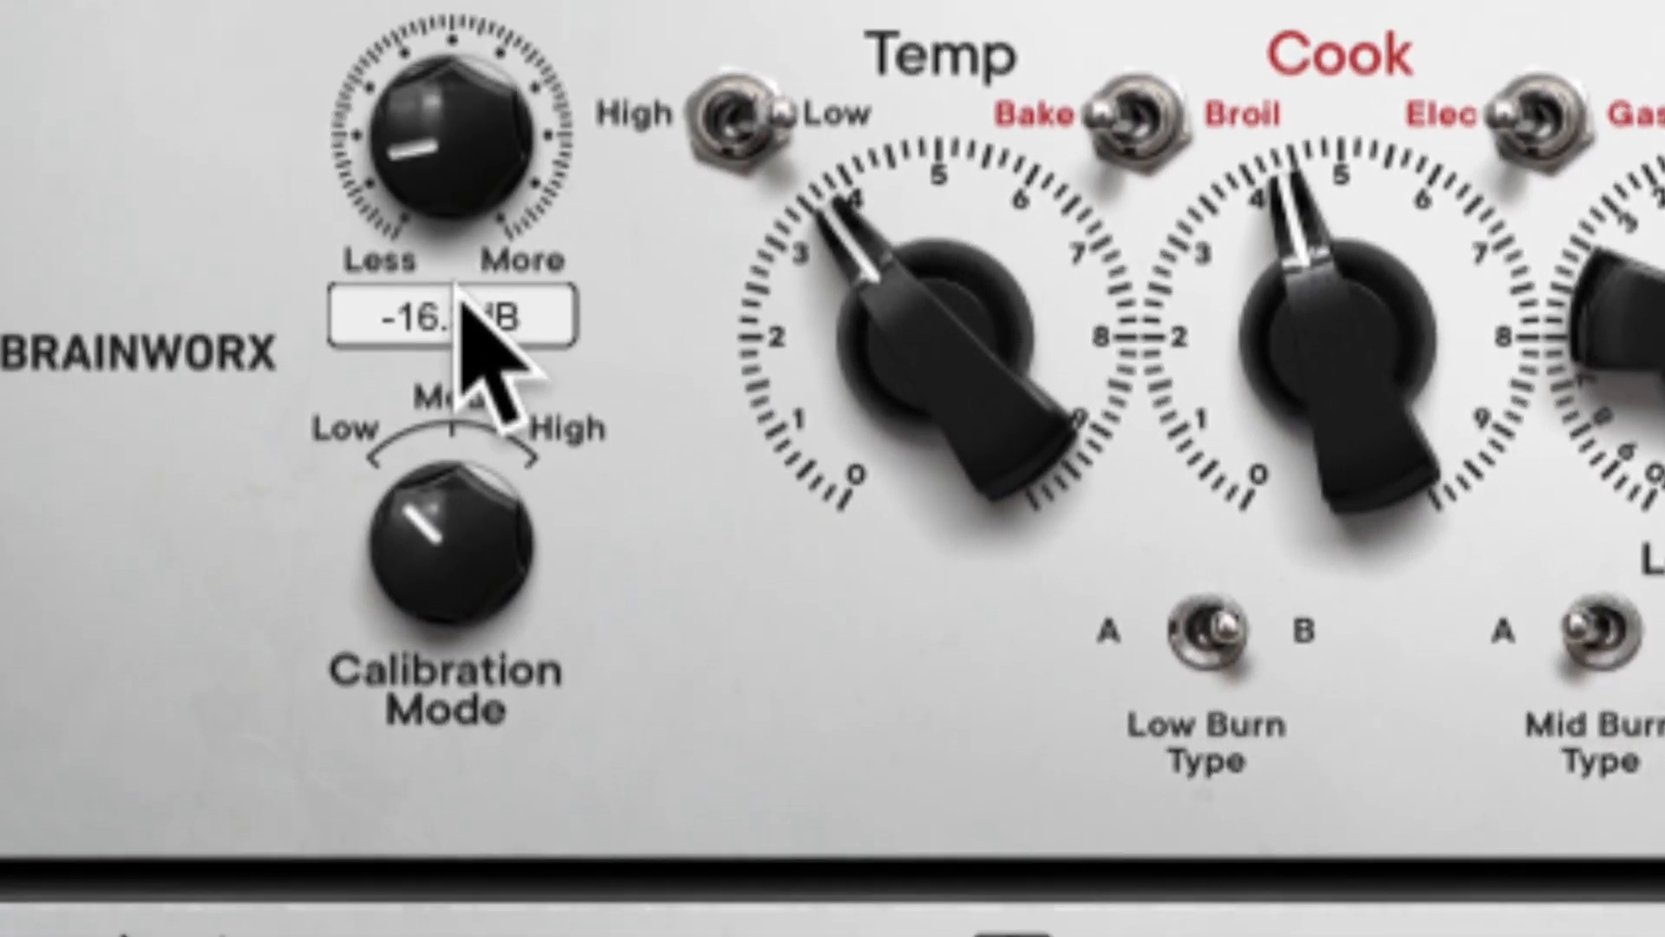
drag(453, 285, 439, 334)
drag(463, 486, 505, 314)
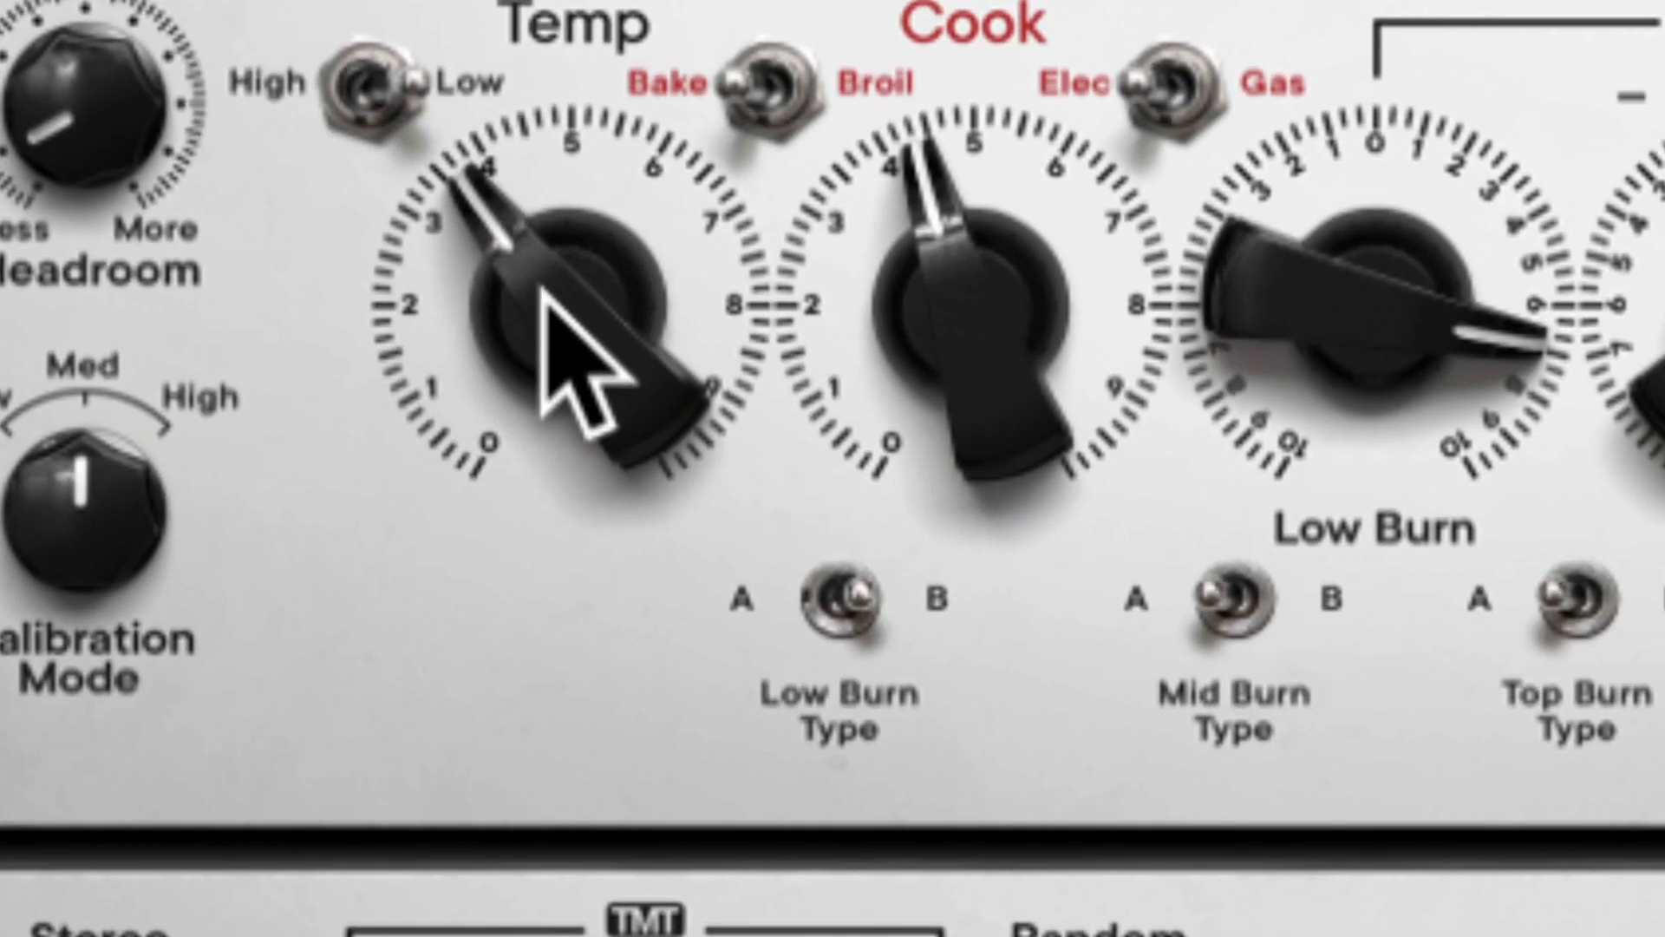
Set Cook to about 6 in Broil mode and Temp to 4.3 in High mode on the bass track.
drag(876, 311, 882, 238)
drag(871, 310, 880, 248)
click(581, 260)
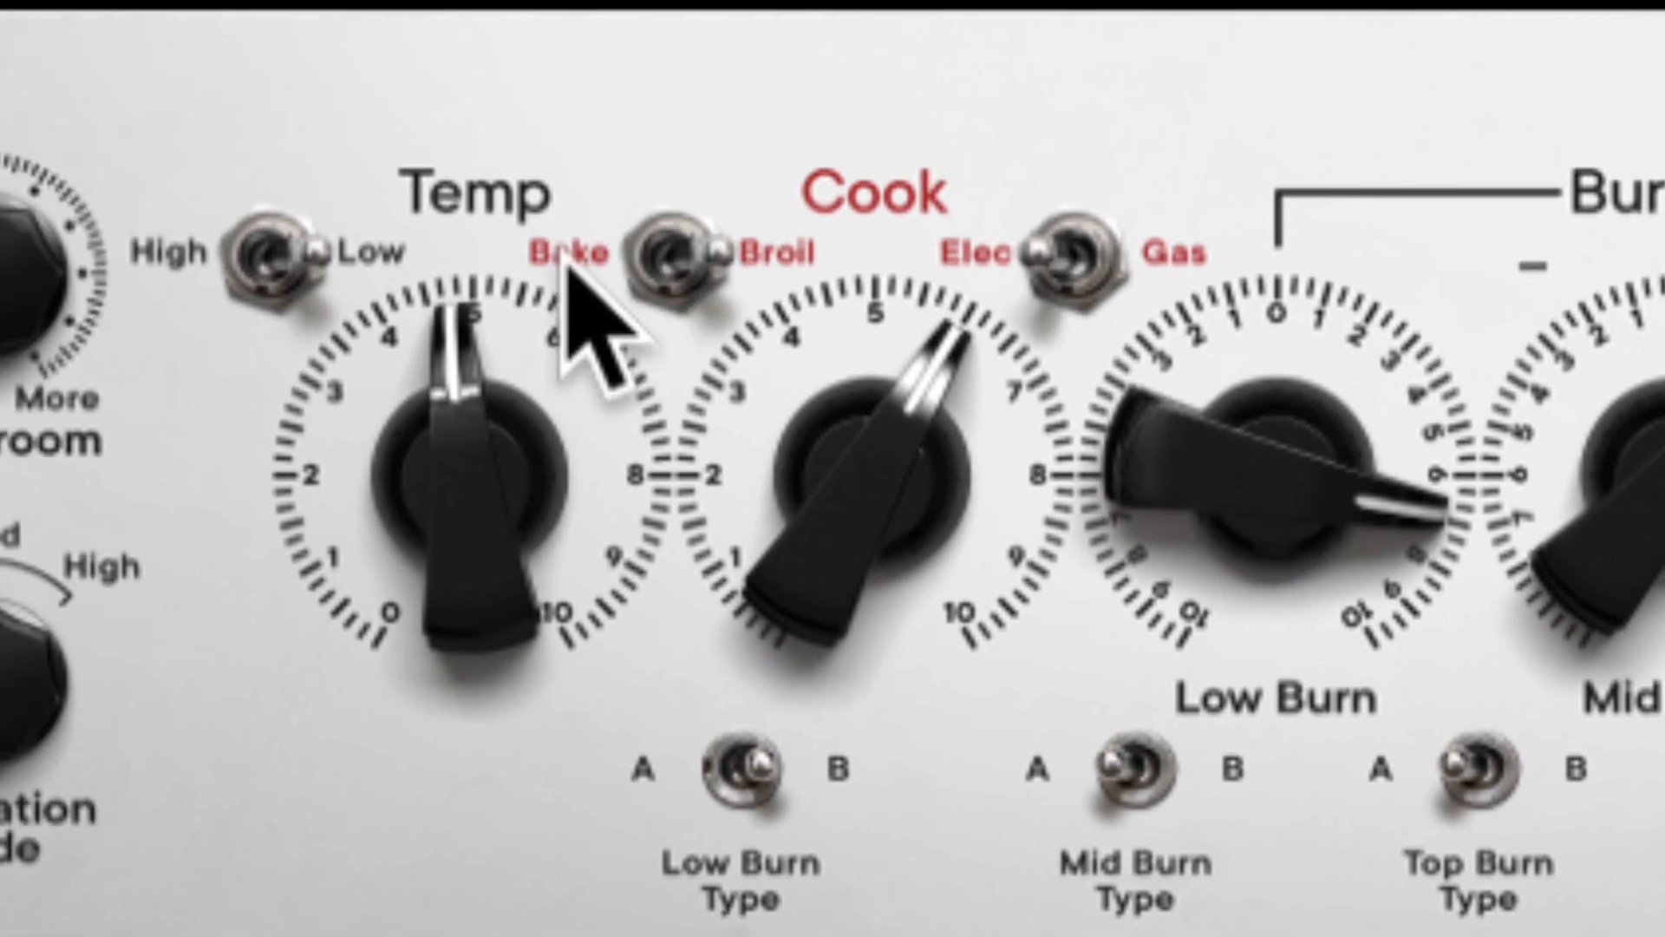
click(195, 276)
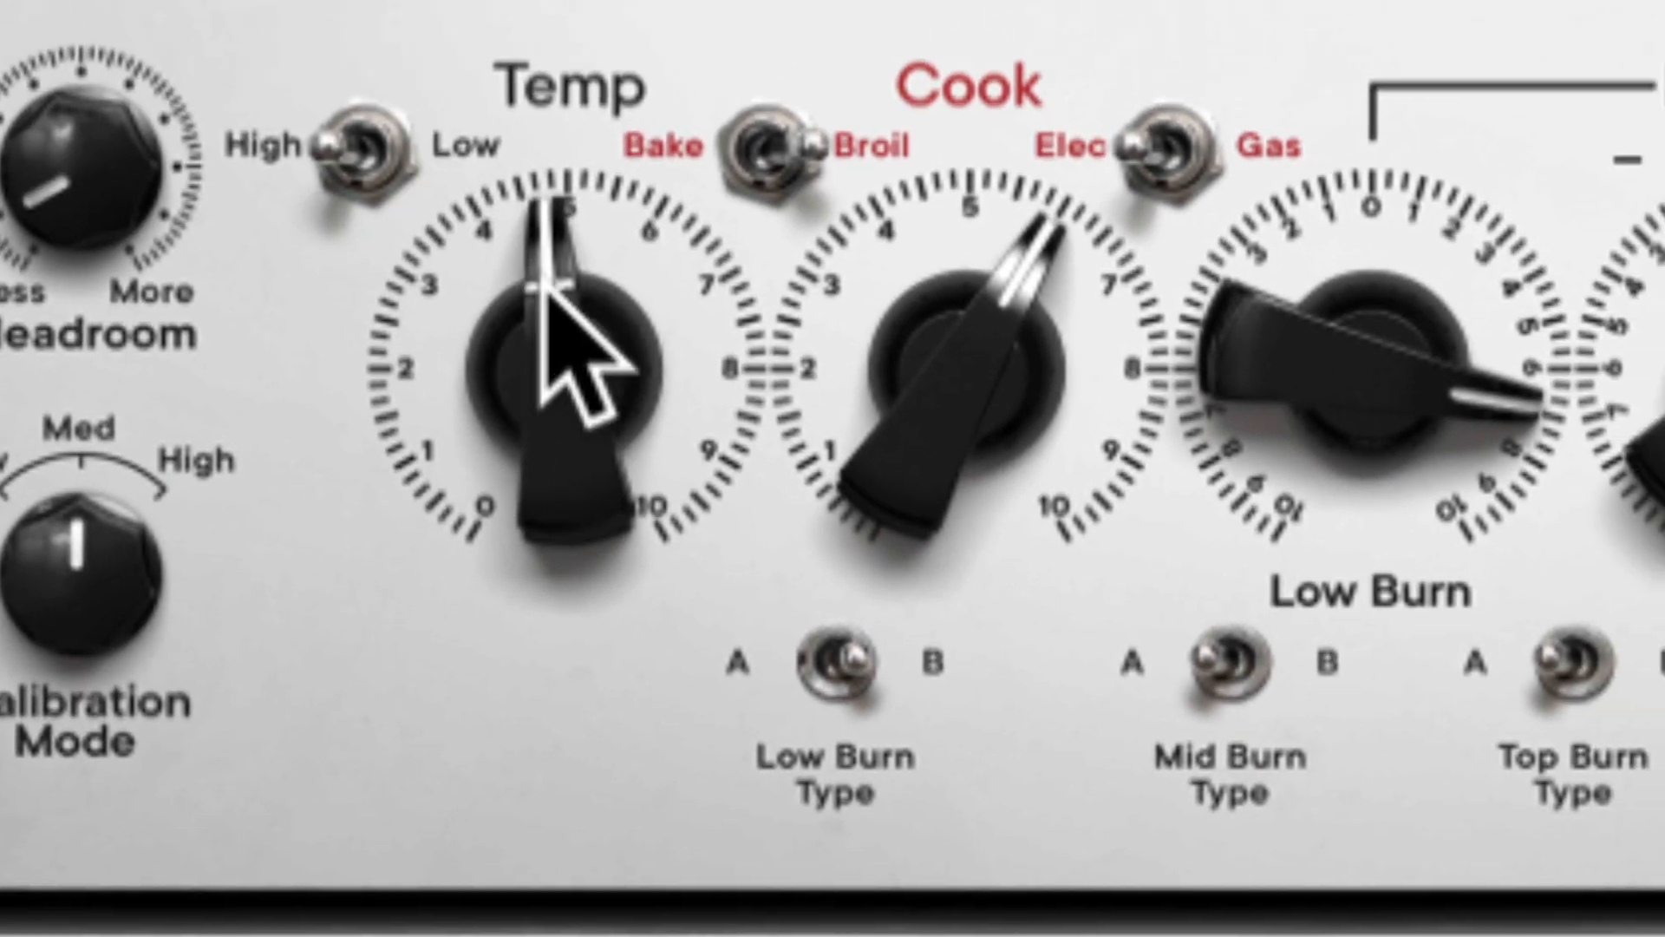
drag(542, 282, 542, 301)
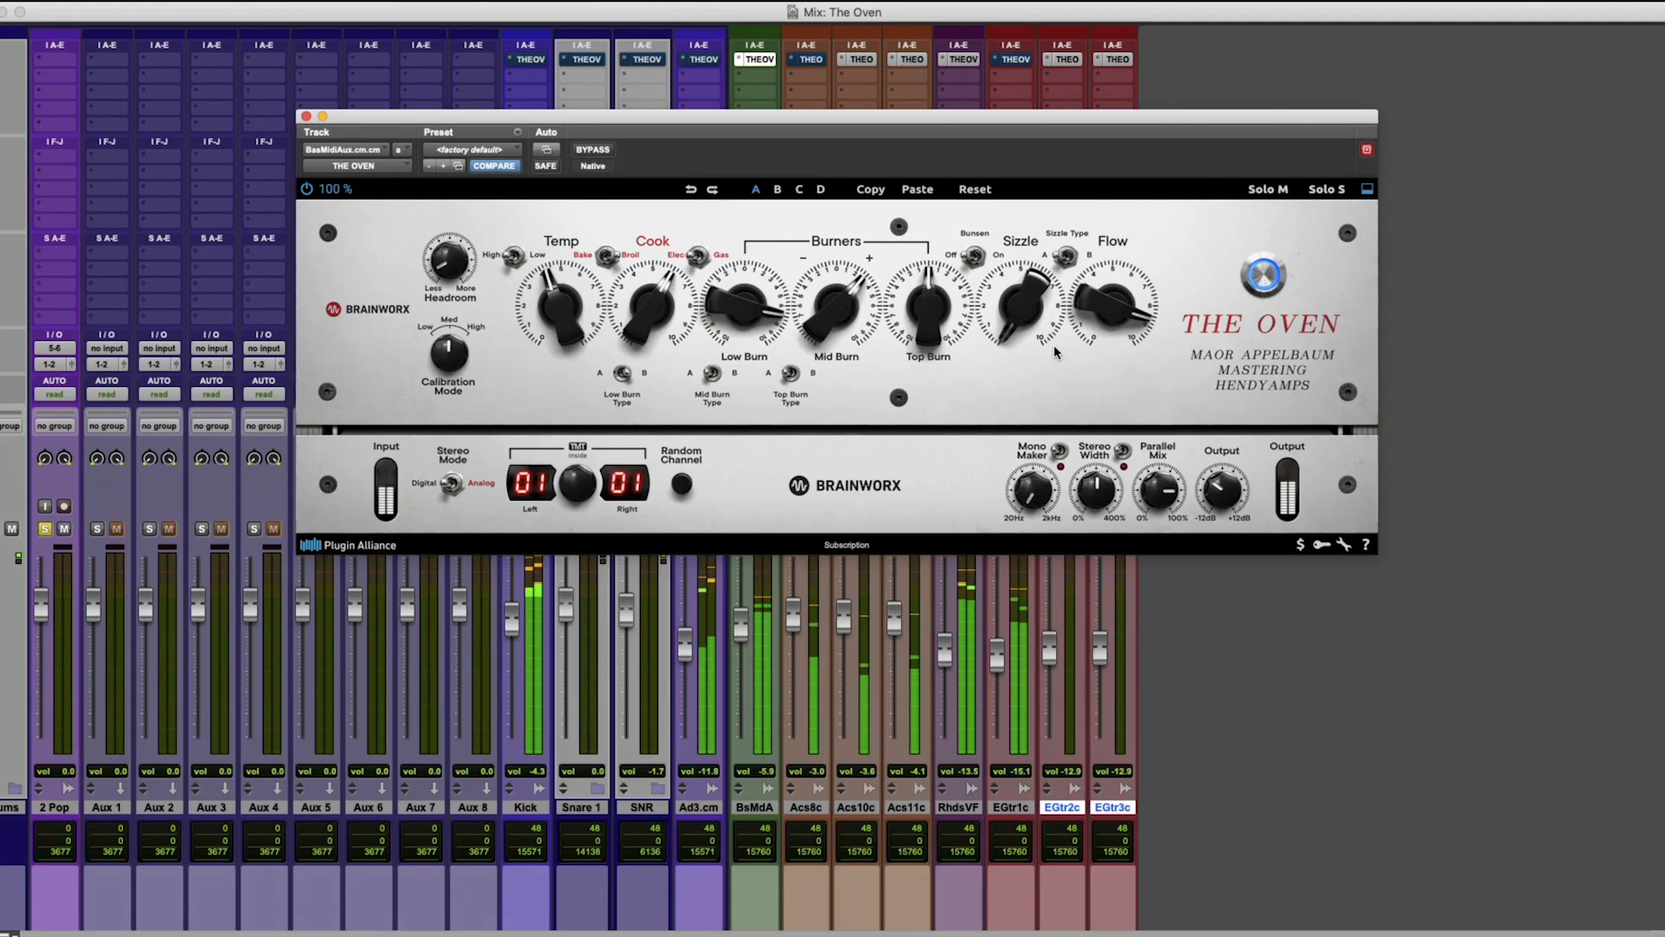
Set Flow to about 7.5, Output to about -6.5 dB and Mid Burn to about -1 on the bass, checking against bypass.
drag(1103, 333, 1103, 328)
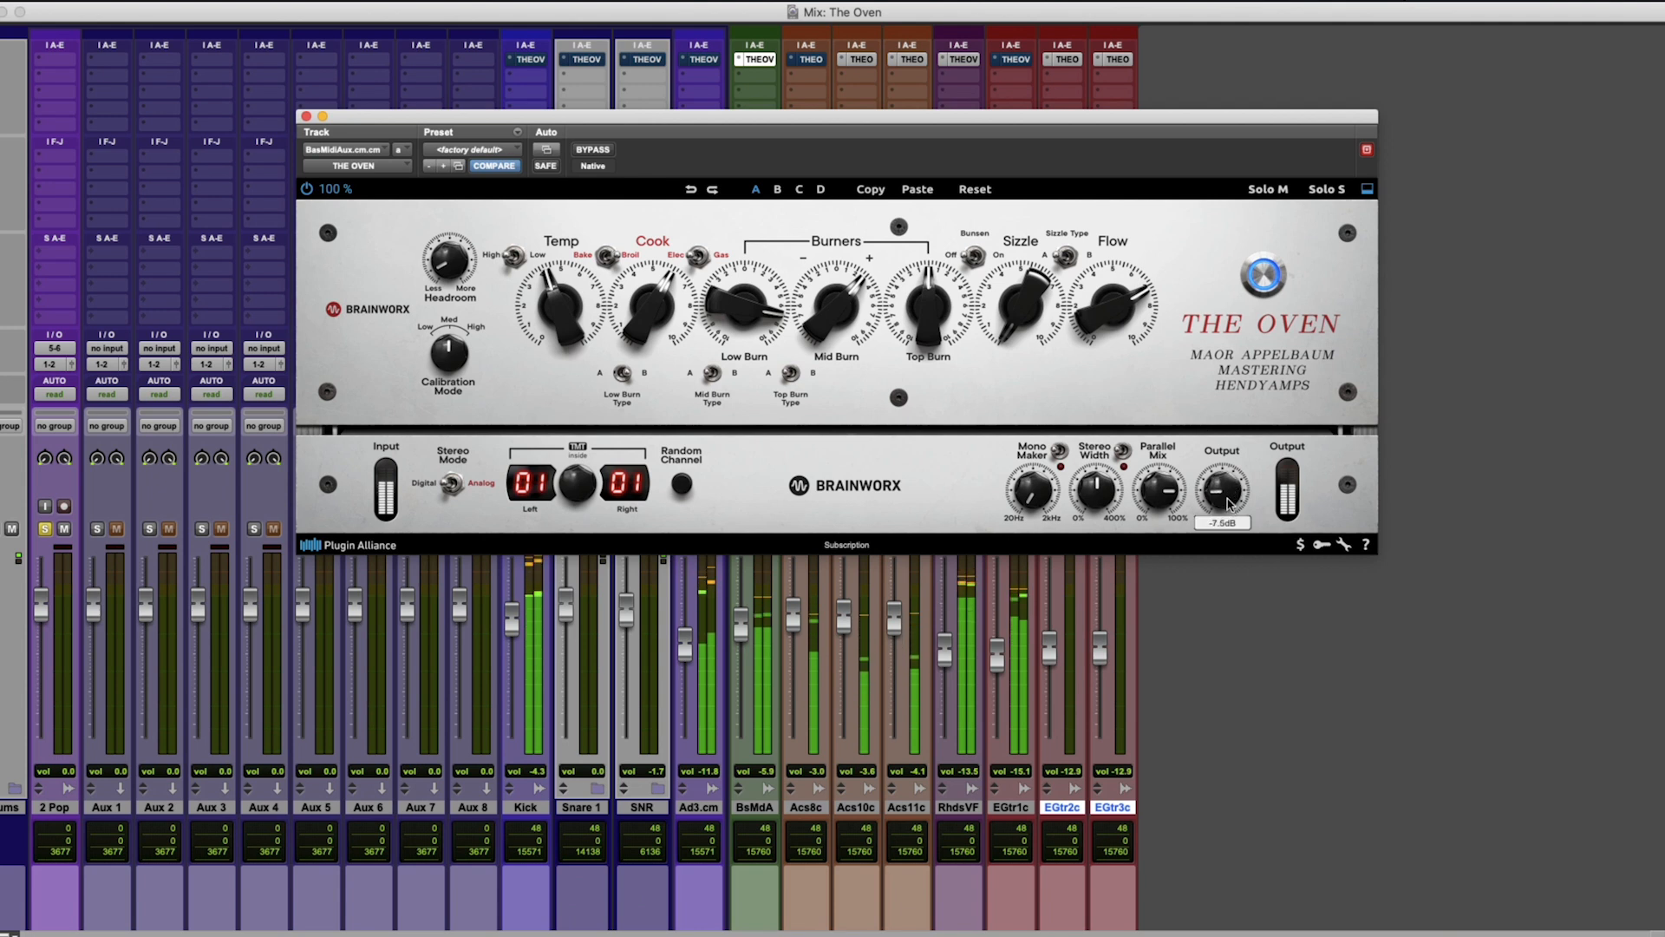
drag(1093, 332, 1090, 309)
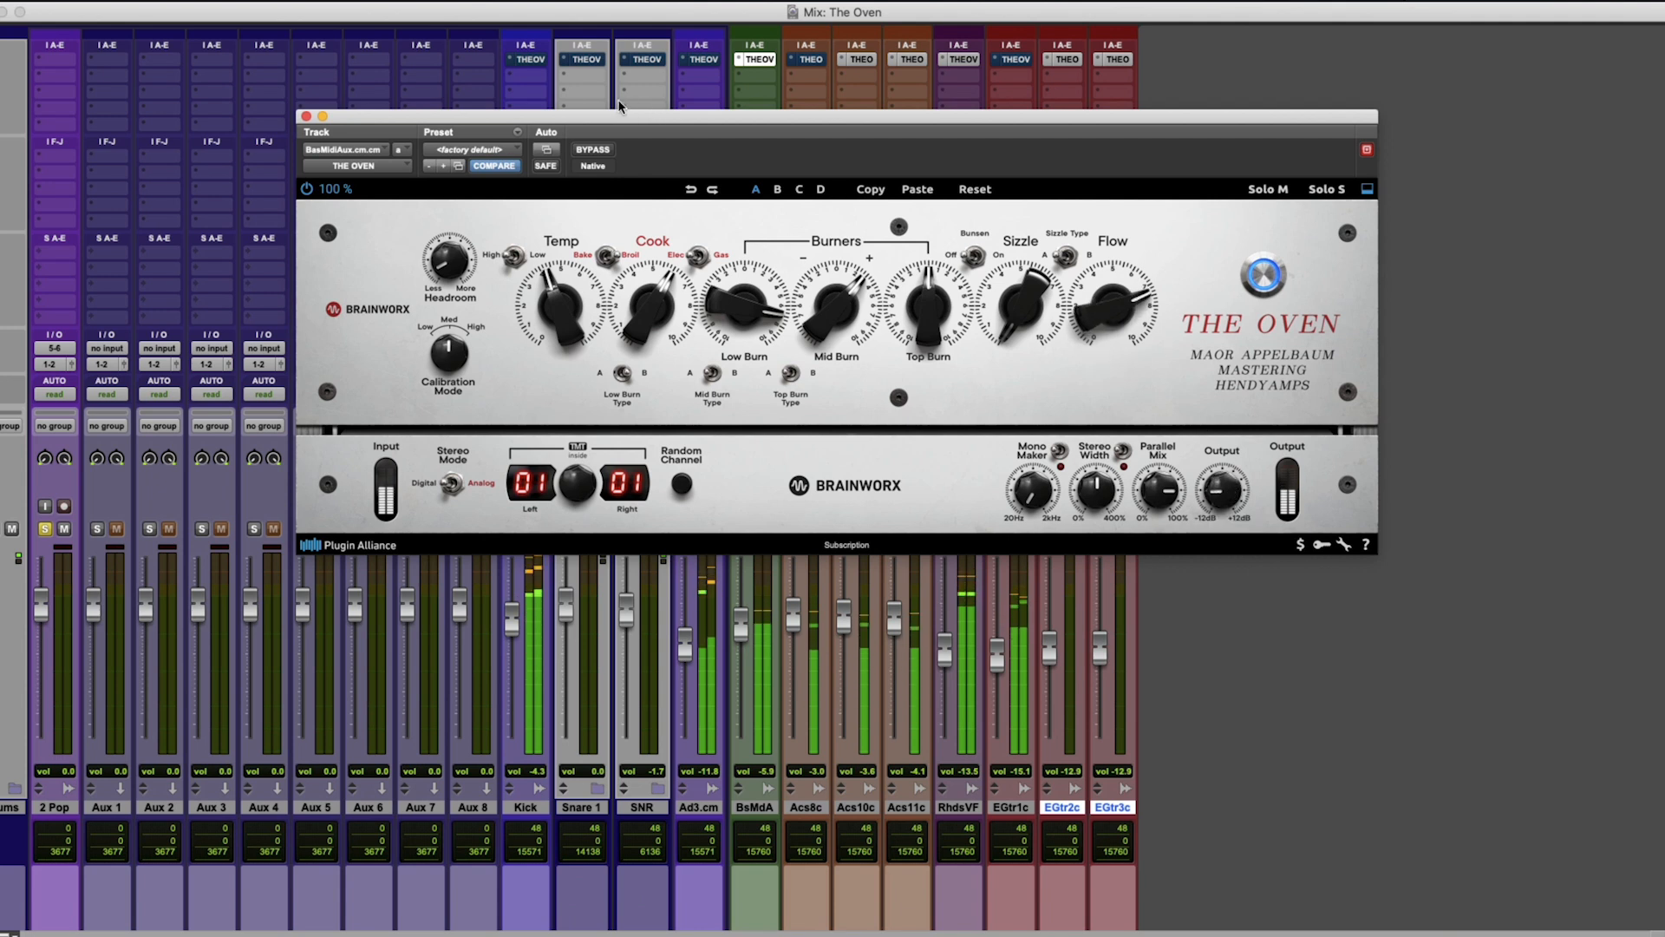
click(590, 151)
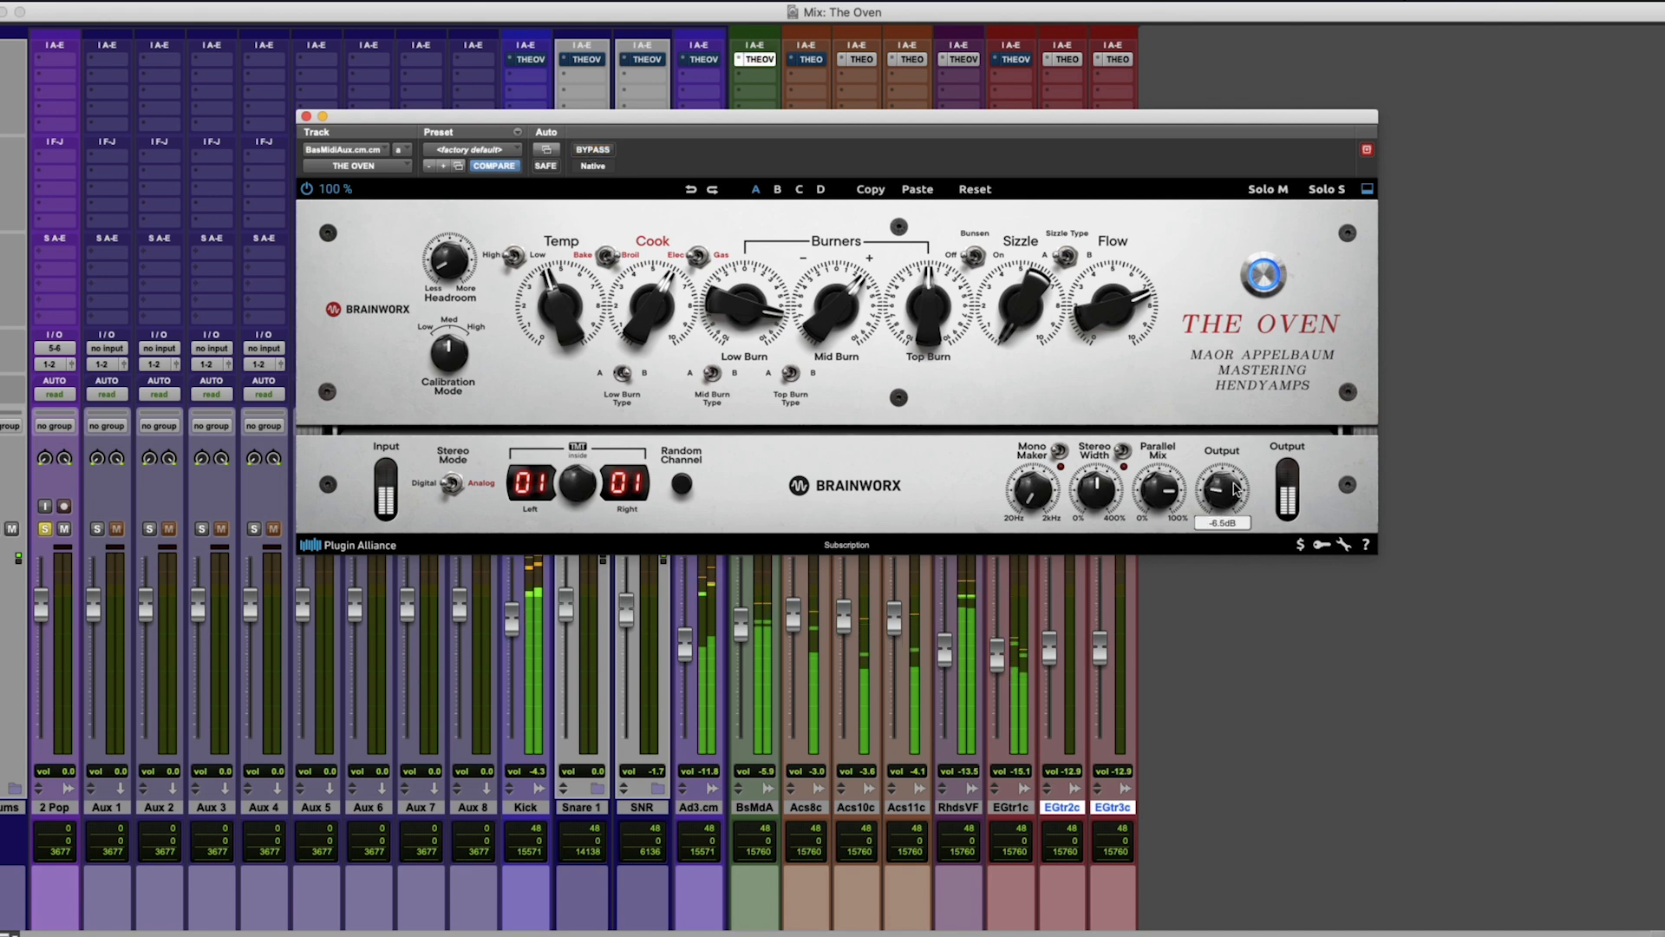
drag(835, 304, 837, 322)
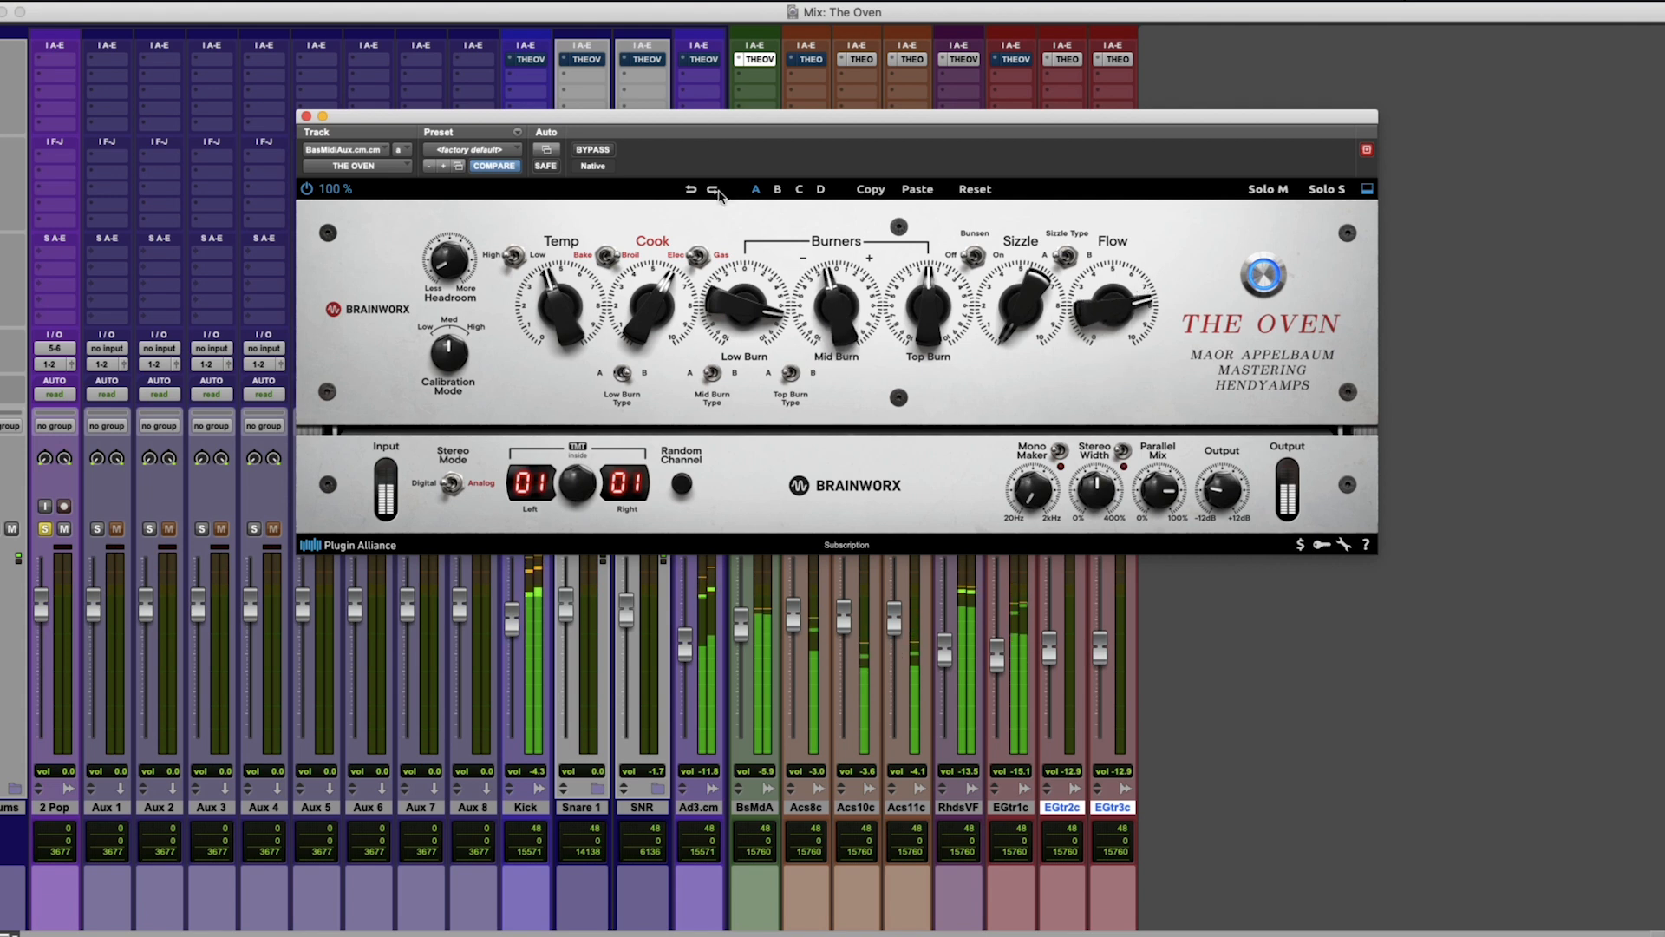
click(598, 151)
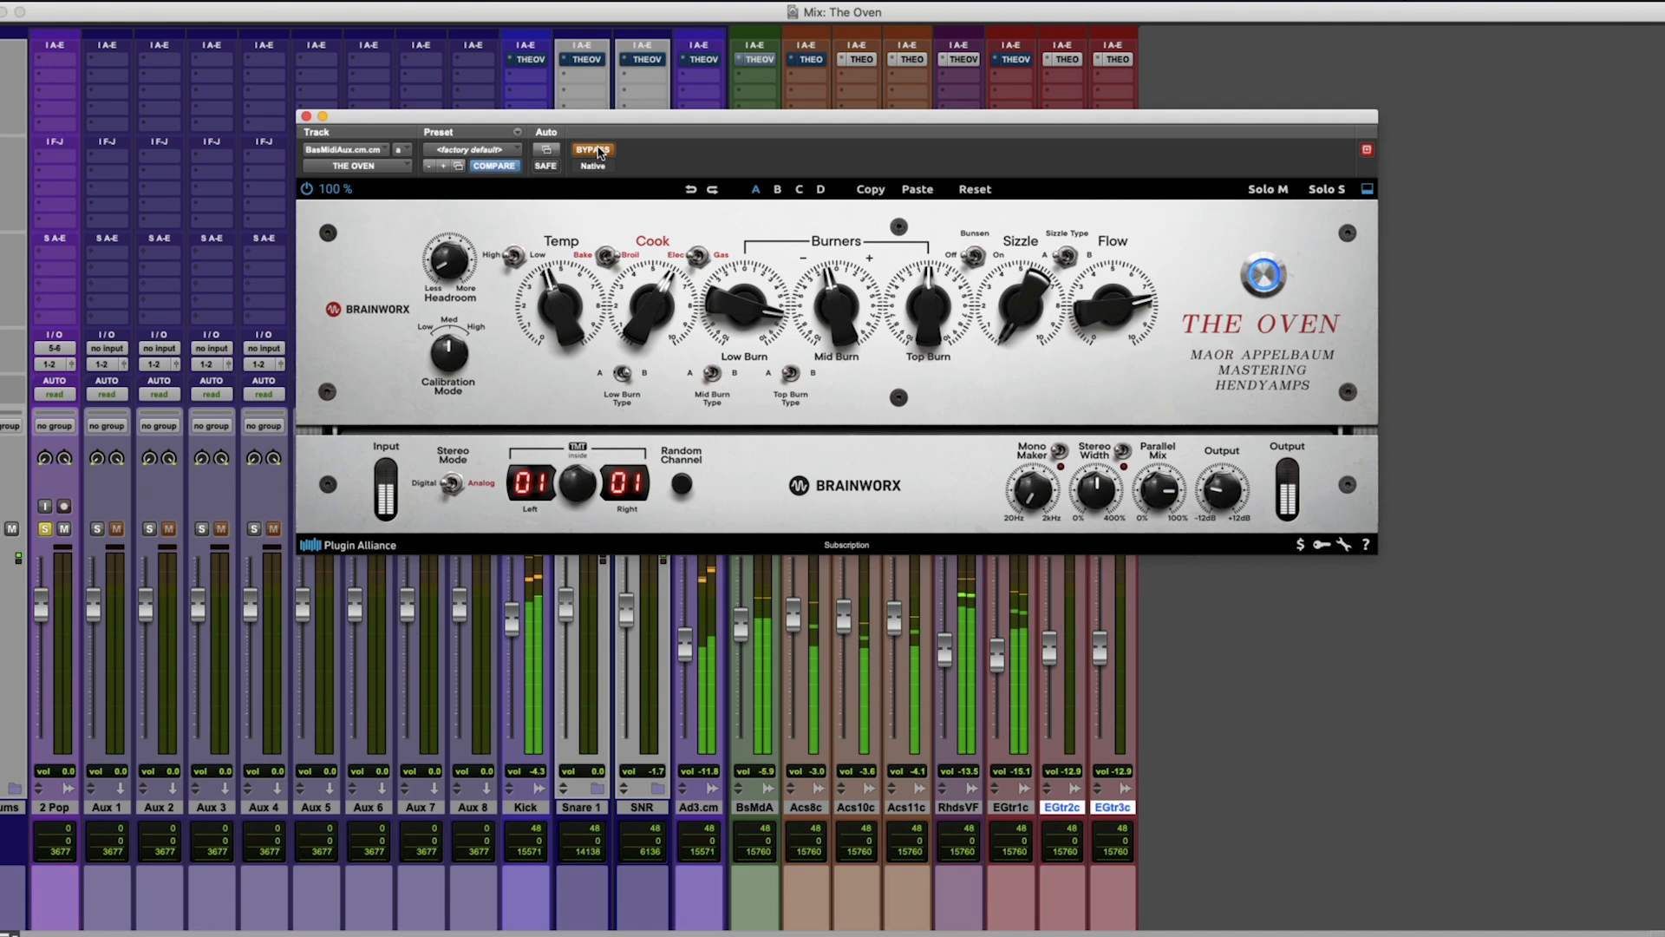
click(598, 151)
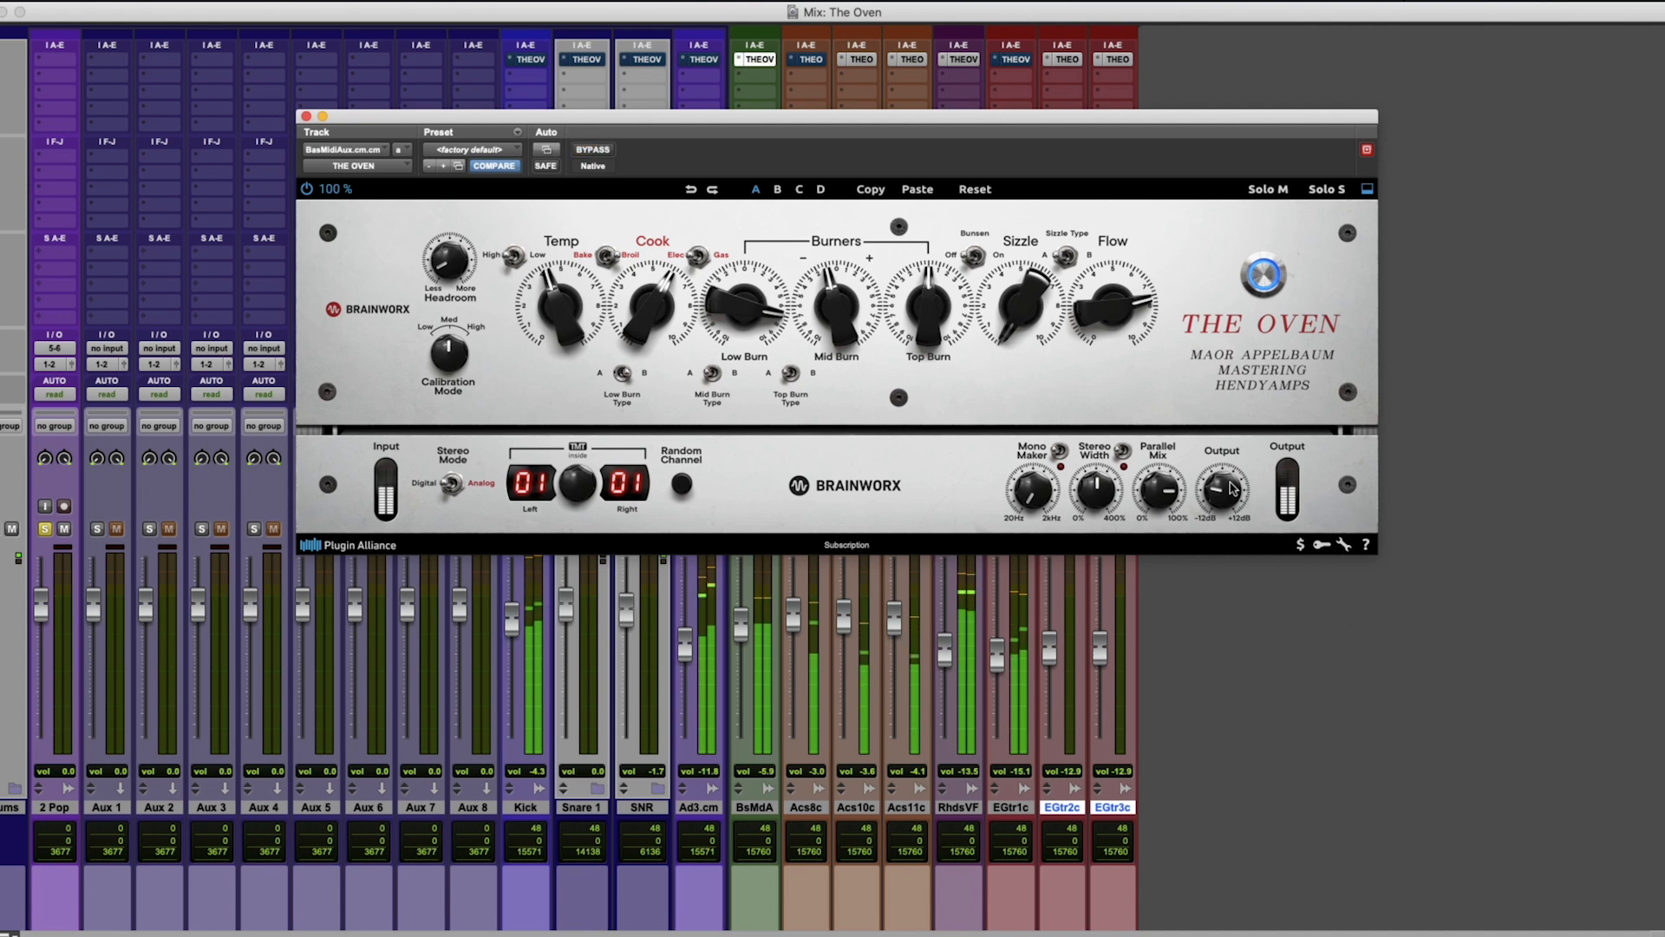
Raise Flow to about 8, fine-tune Output on the bass track and compare the result with bypass.
drag(1111, 307, 1111, 305)
drag(1236, 496, 1236, 493)
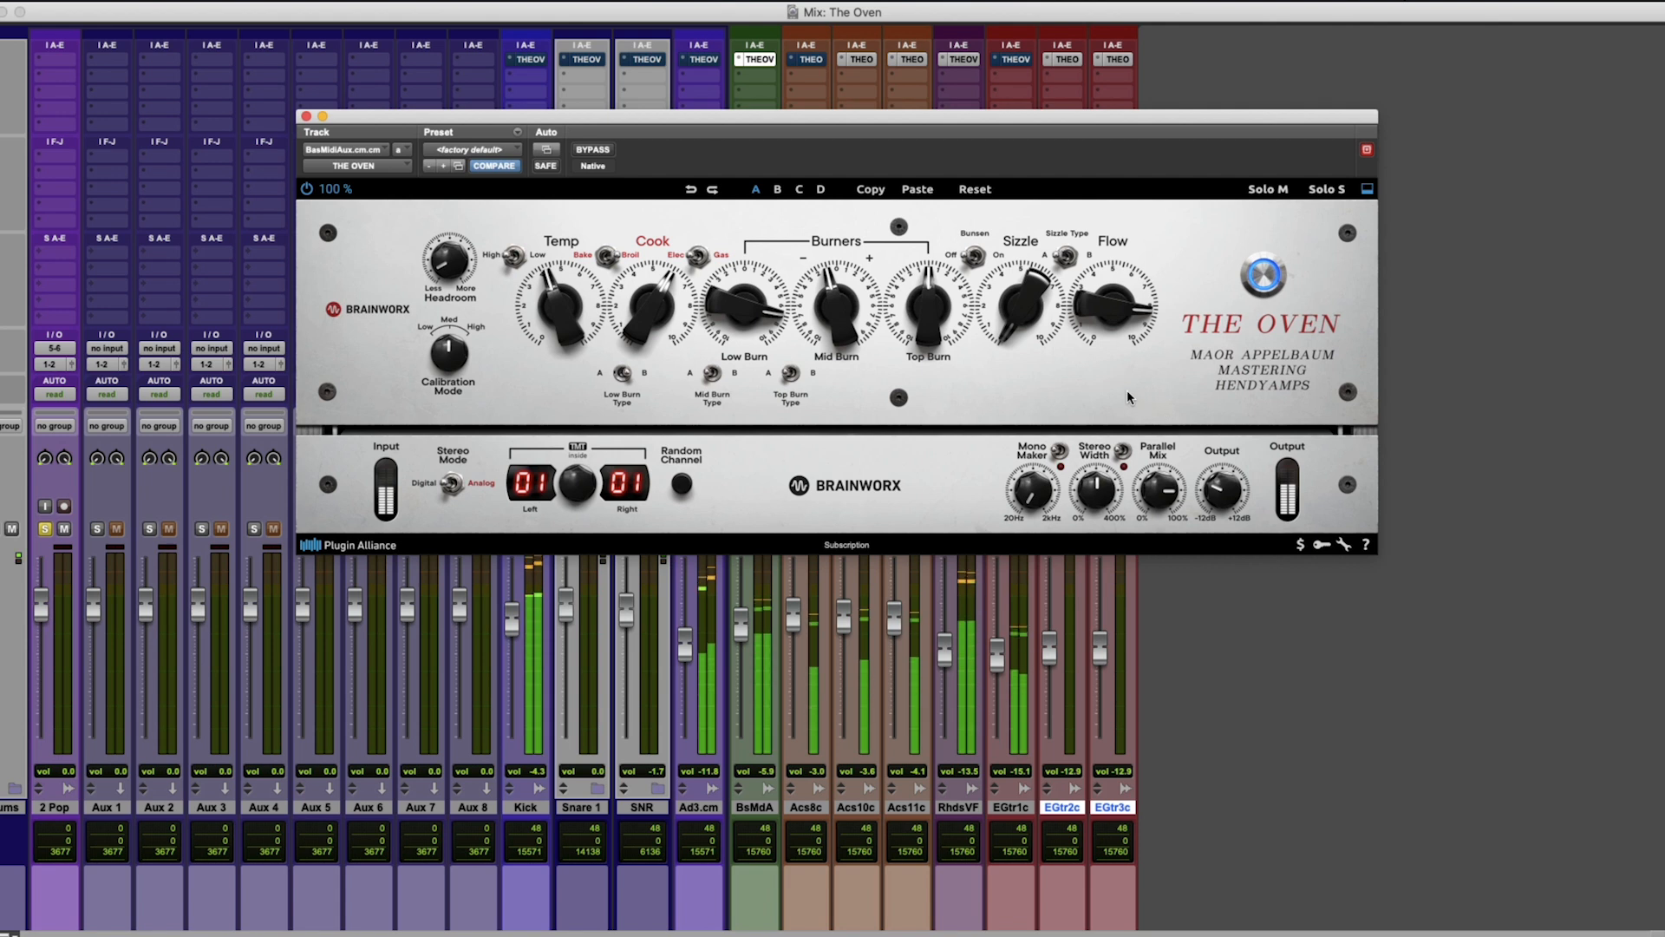
click(594, 151)
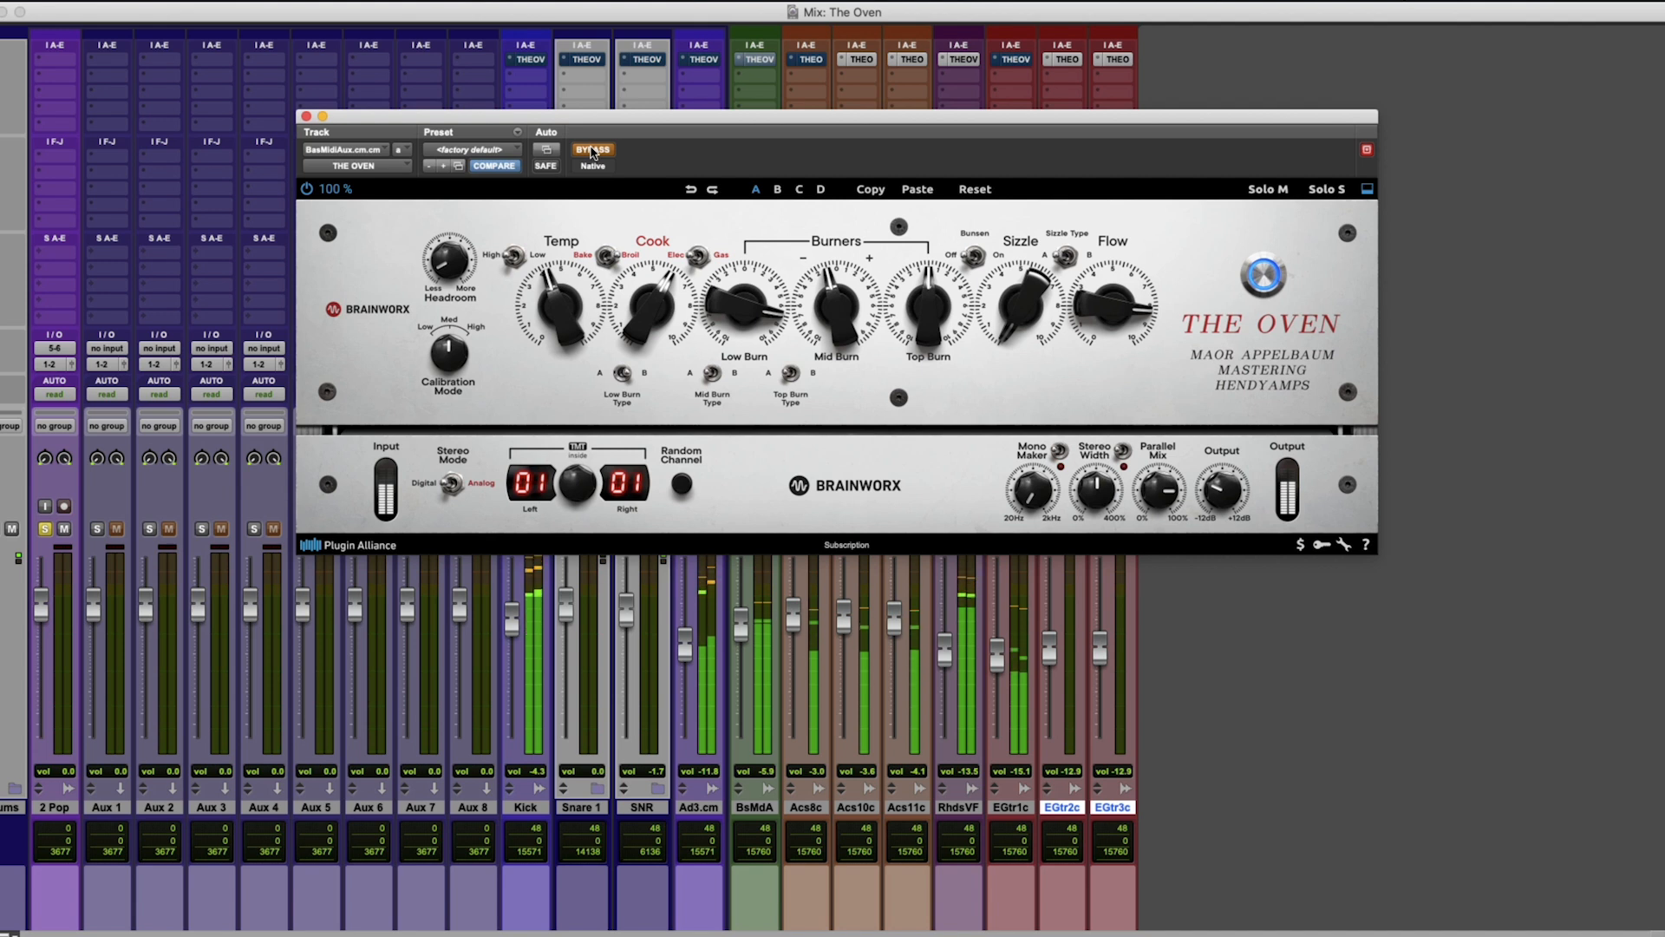
click(594, 151)
Ease Flow back slightly and raise Headroom to -14.6 dB on the bass track.
drag(1088, 311, 1091, 339)
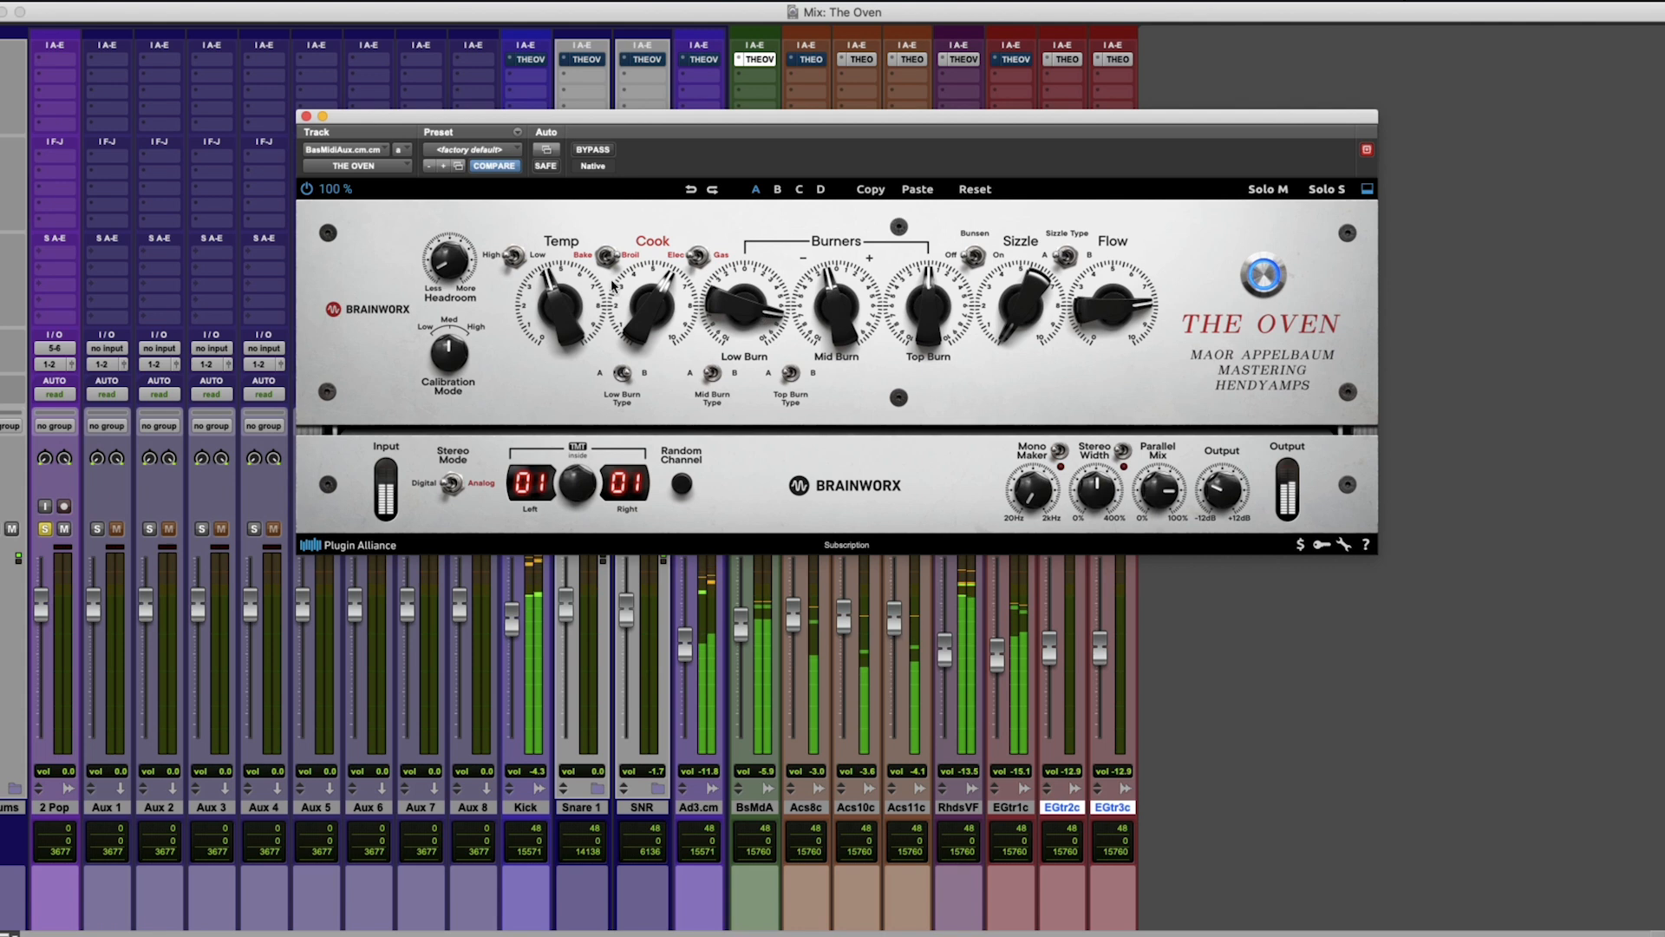
drag(465, 269, 468, 252)
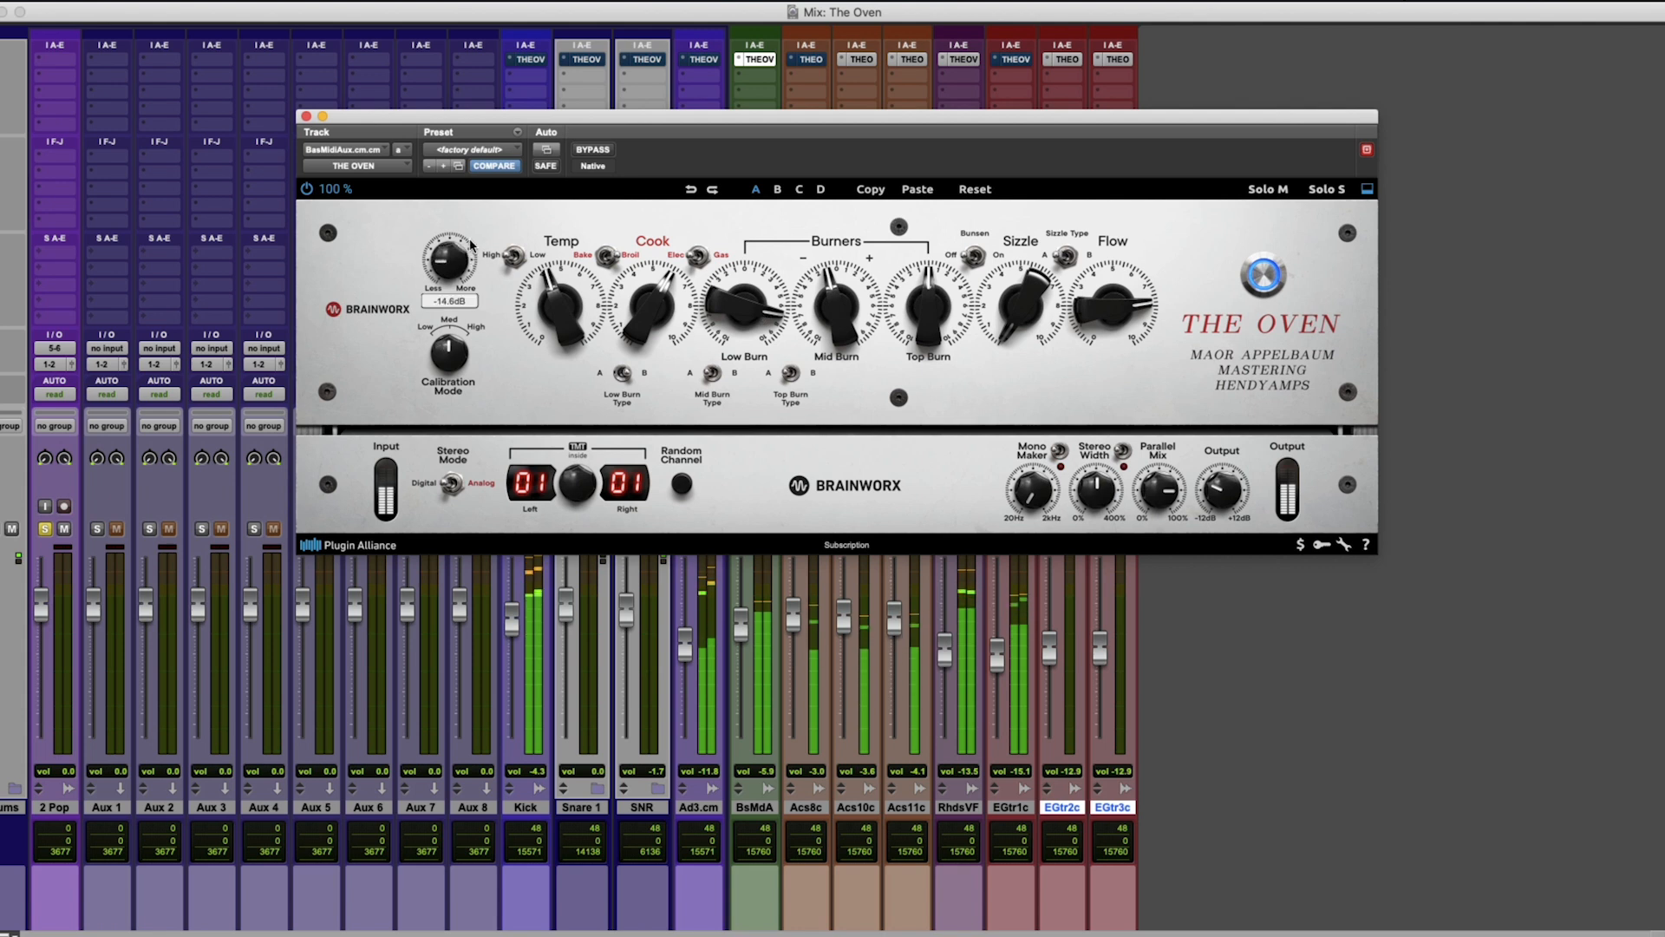
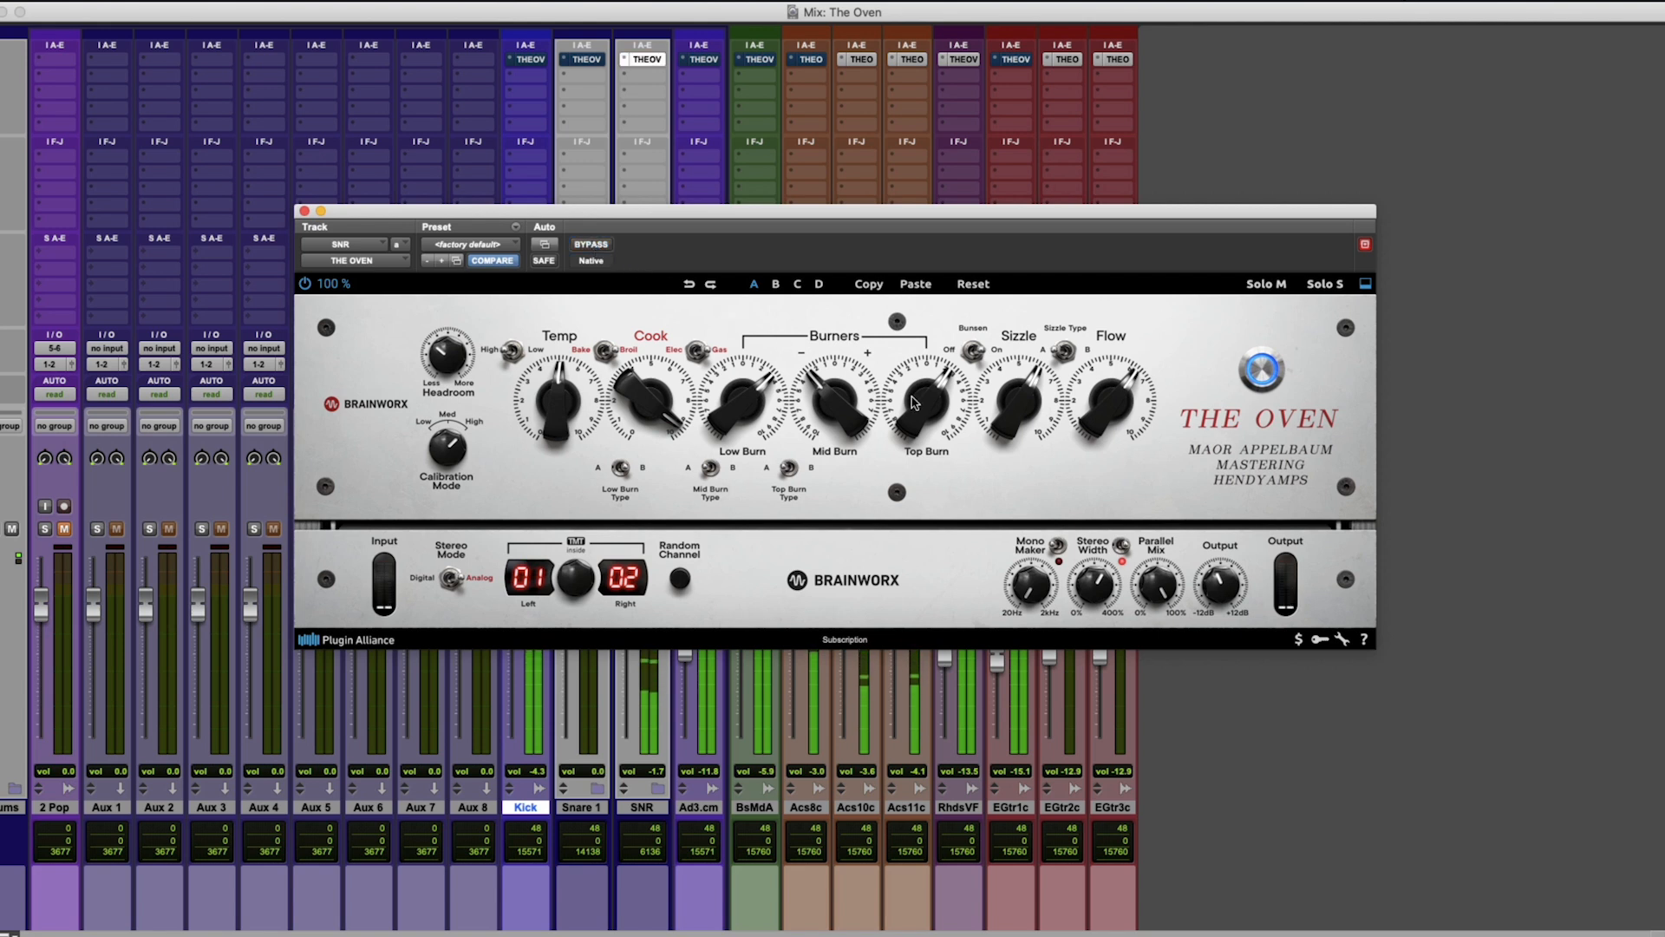
Raise Low Burn, set Mid Burn to about -1.5 and Temp to about 6.5 on the SNR track, checking against bypass.
drag(908, 401, 916, 433)
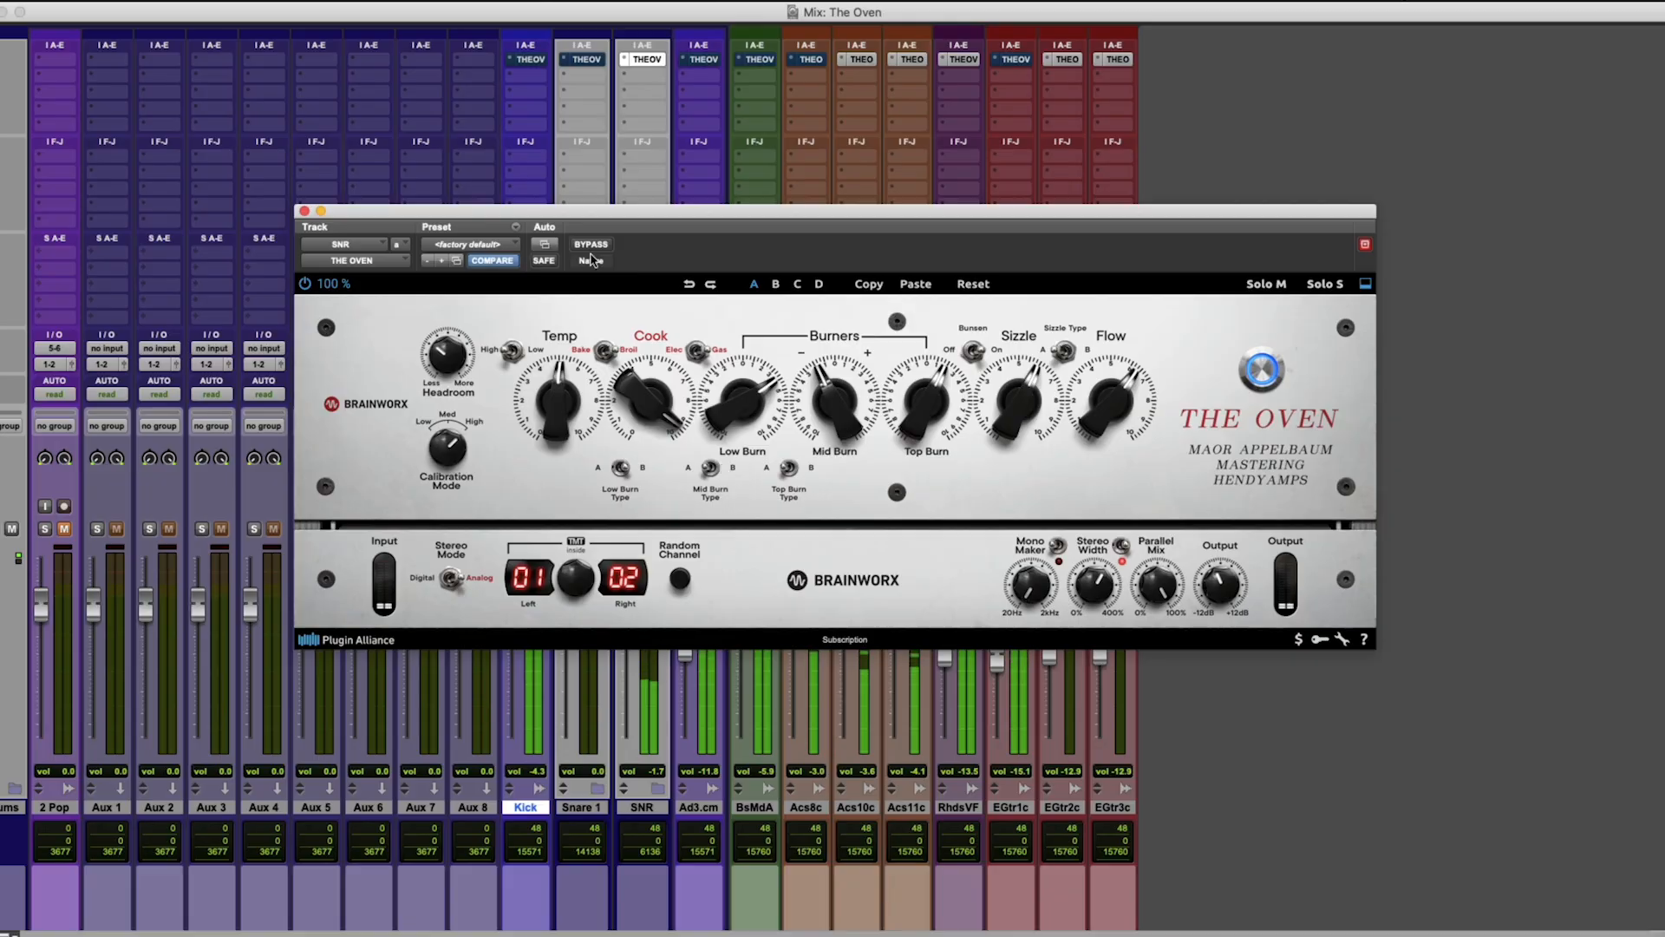
click(592, 245)
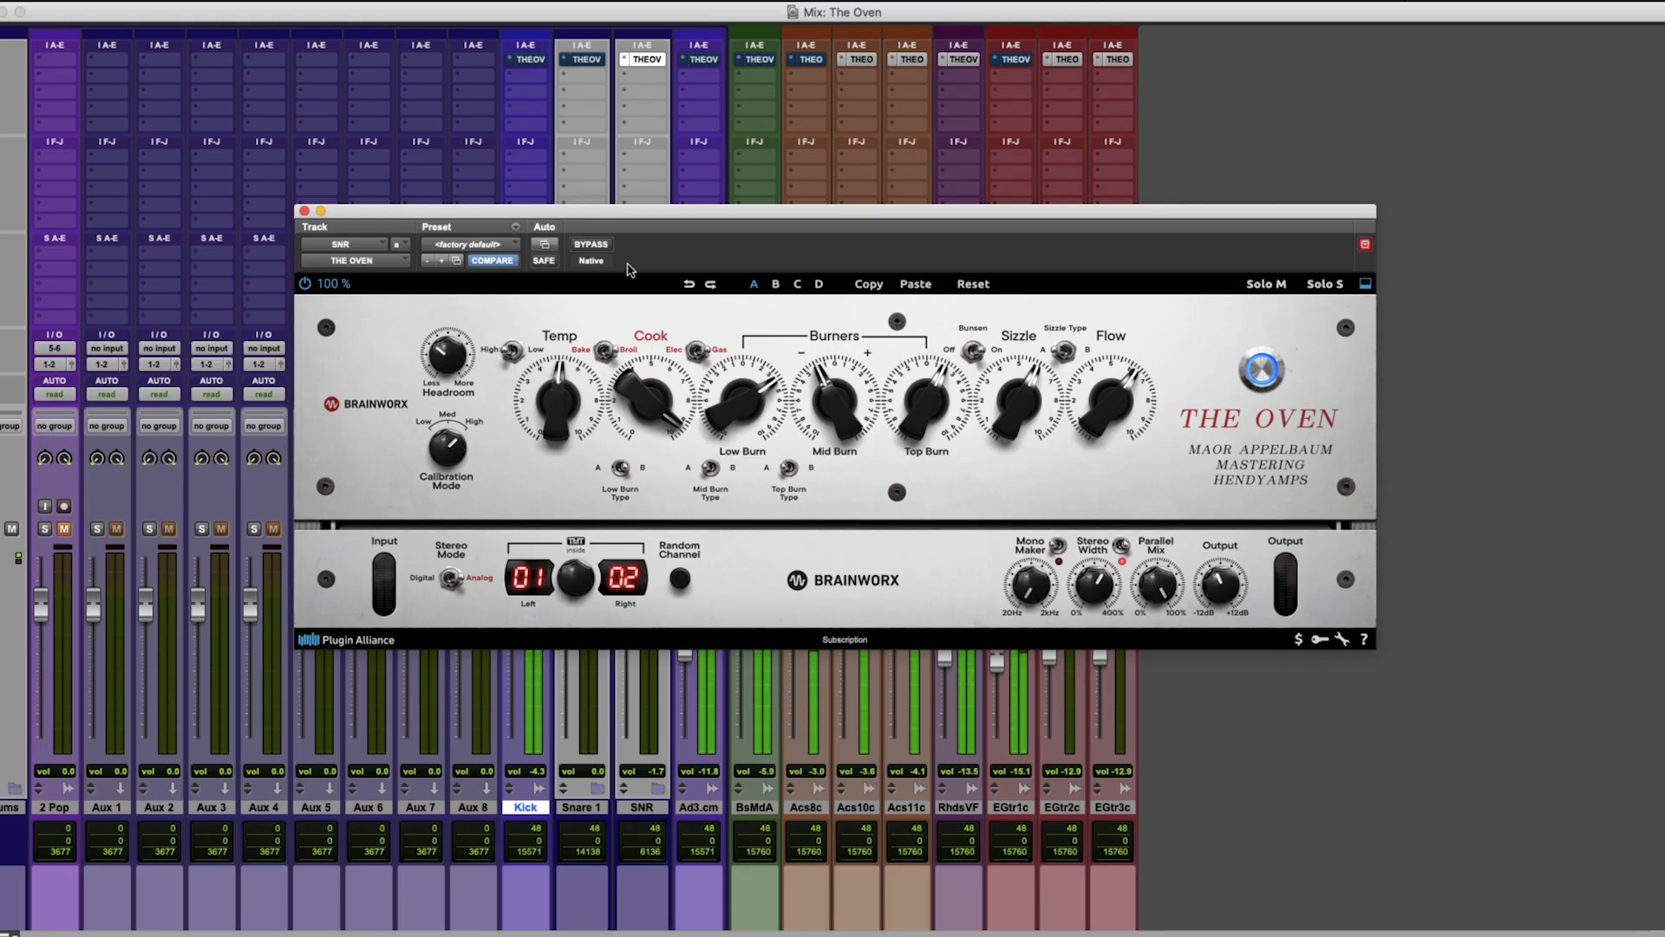
drag(563, 444, 614, 206)
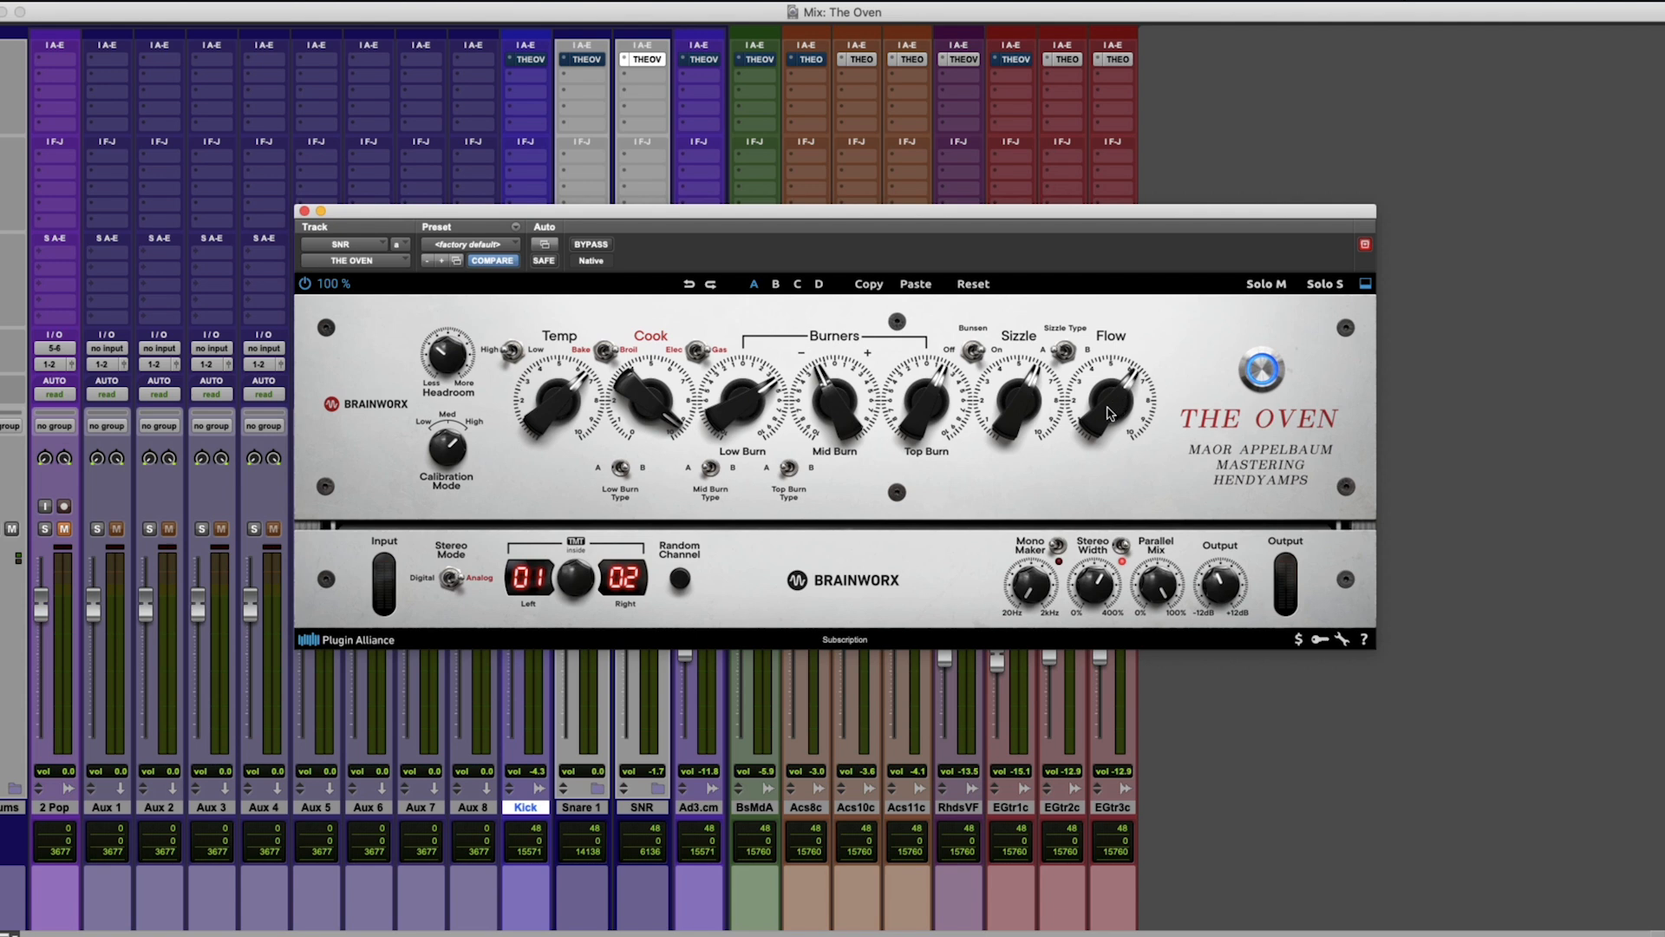
Try Flow close to its maximum on the SNR track, lowering Output to compensate during playback.
drag(1110, 414, 1118, 336)
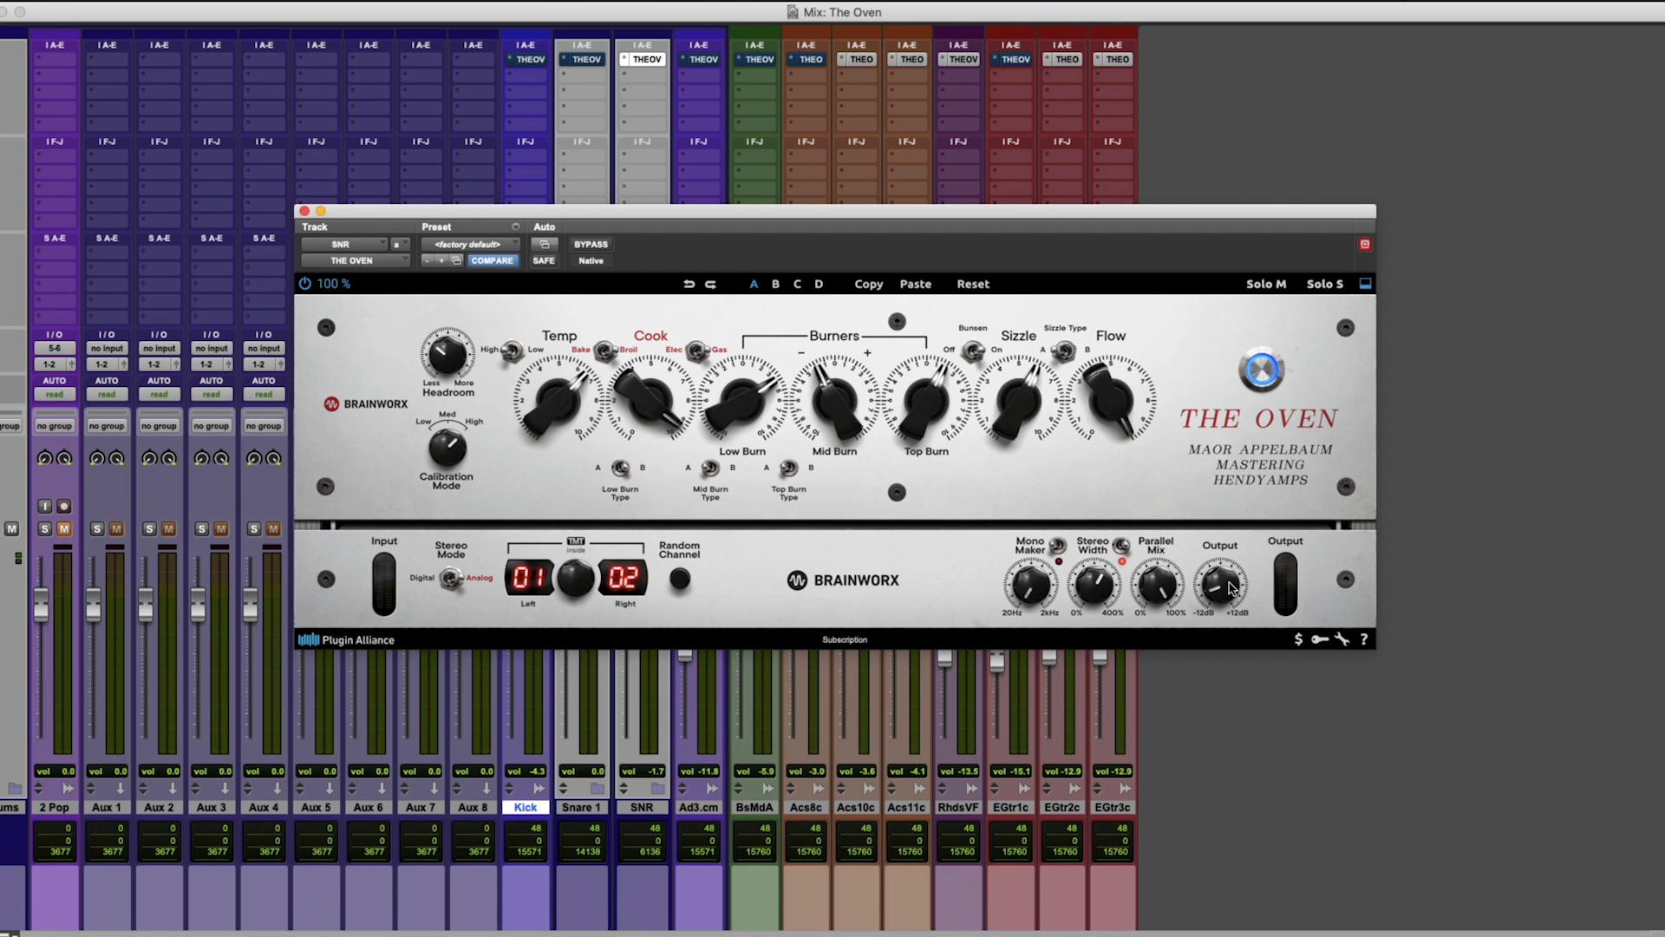
key(space)
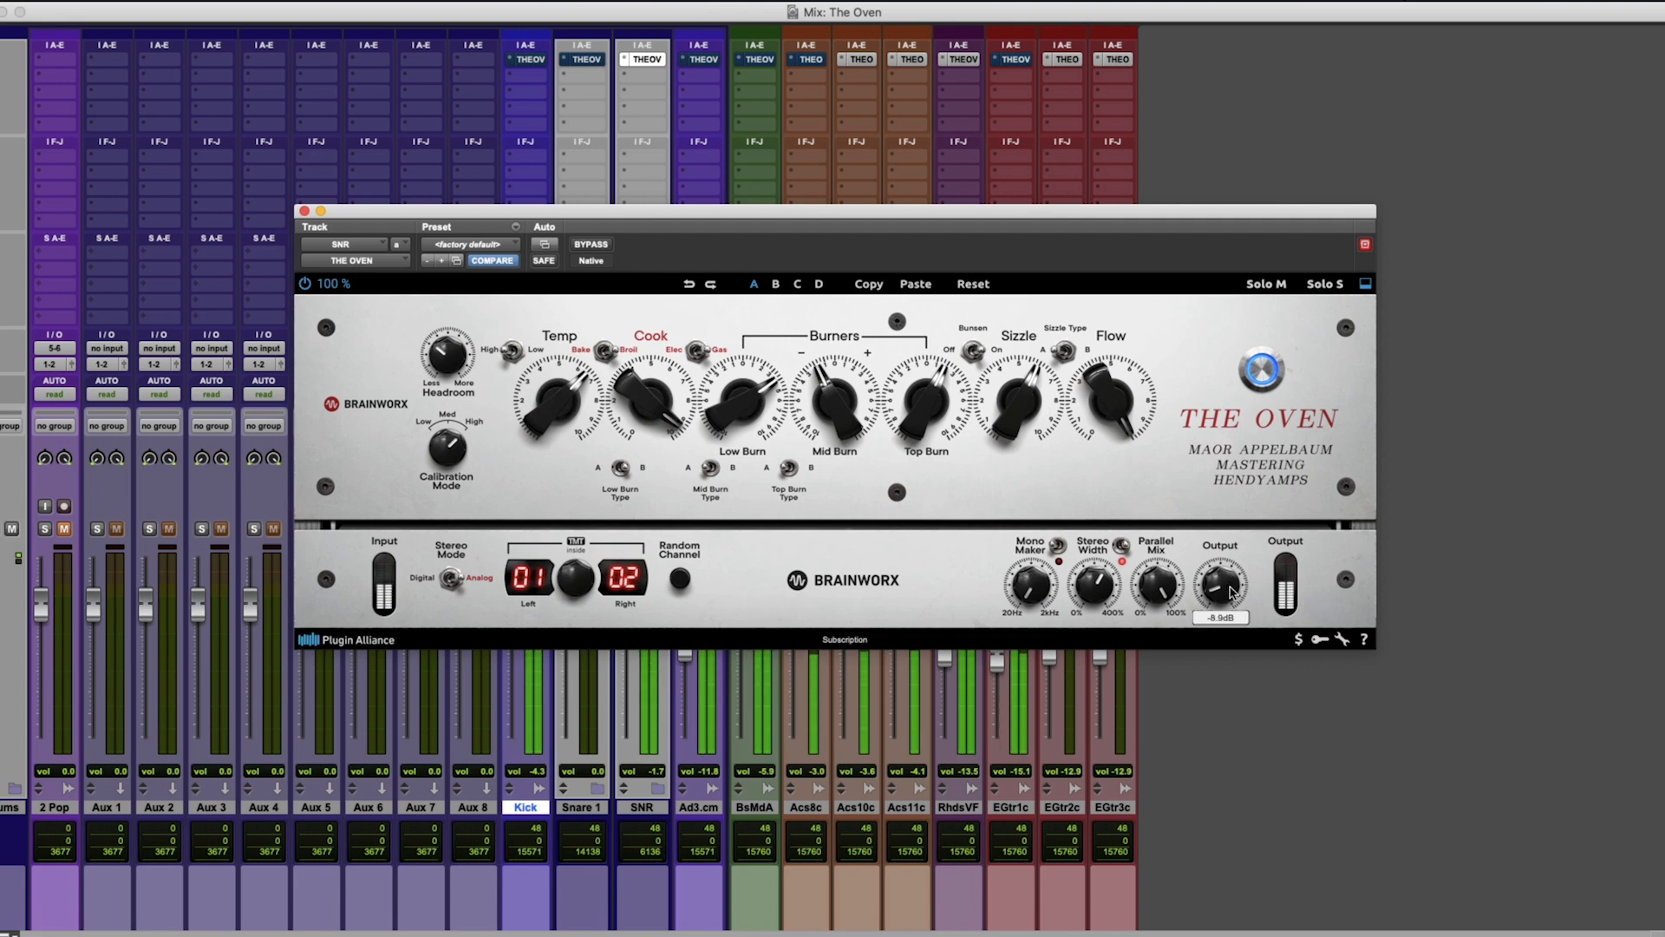
scroll(1229, 603, down, 1)
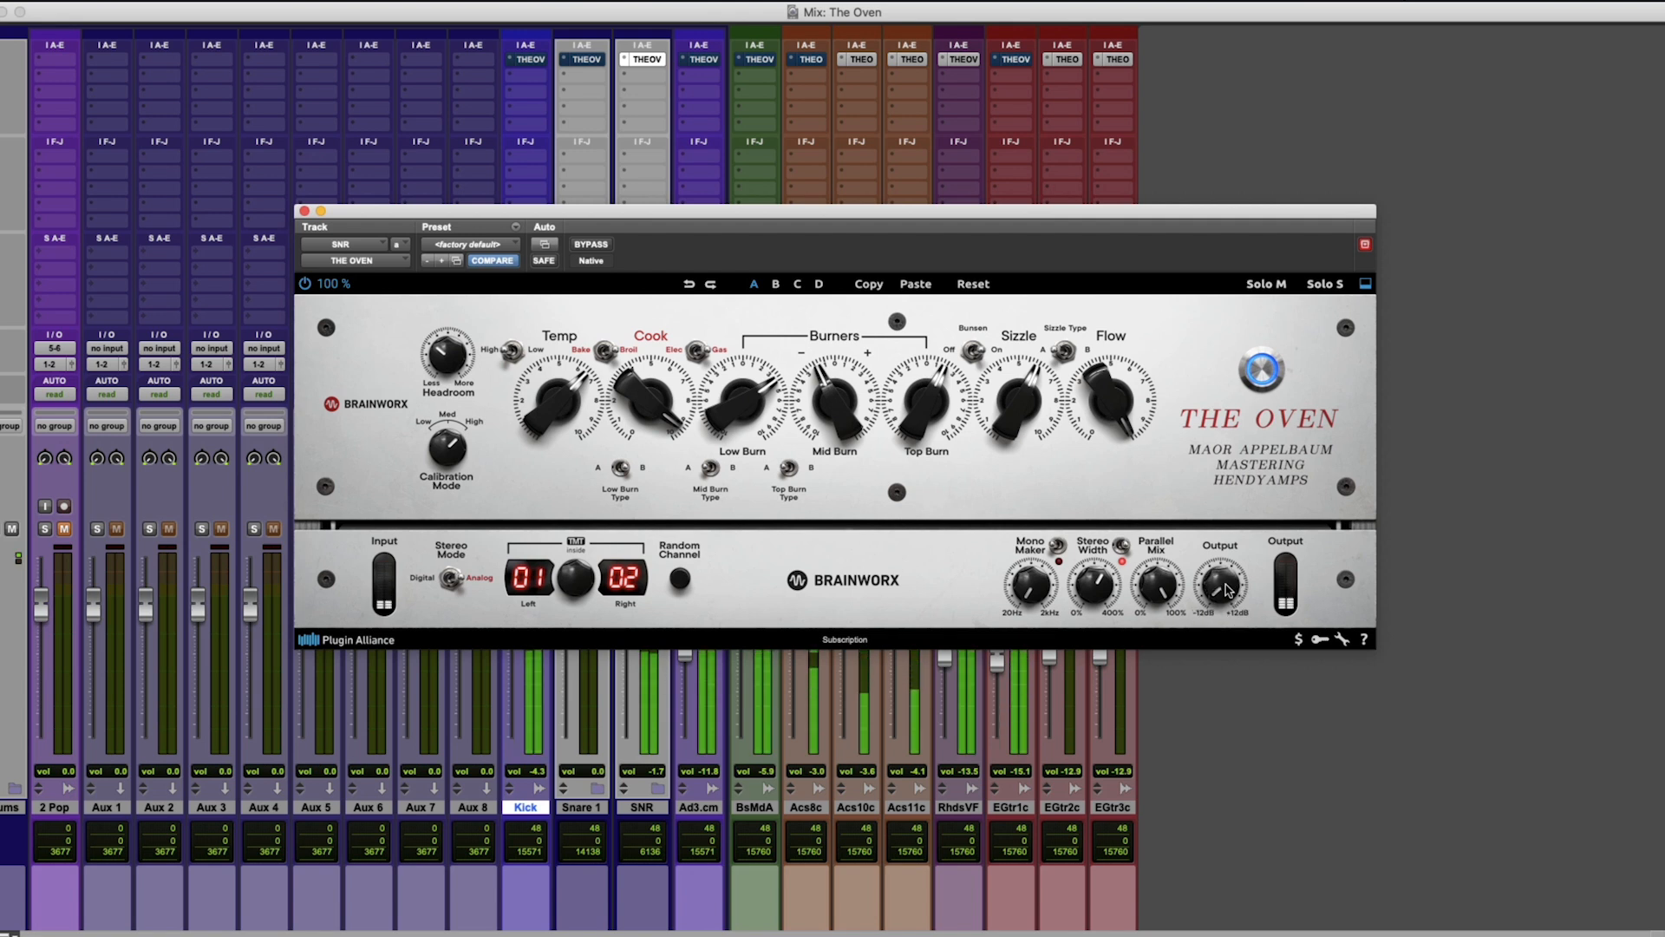
scroll(1228, 590, up, 3)
Set Flow to about 6.5 on the SNR track and readjust Output to match during playback.
drag(1114, 388, 1113, 451)
drag(1231, 595, 1229, 579)
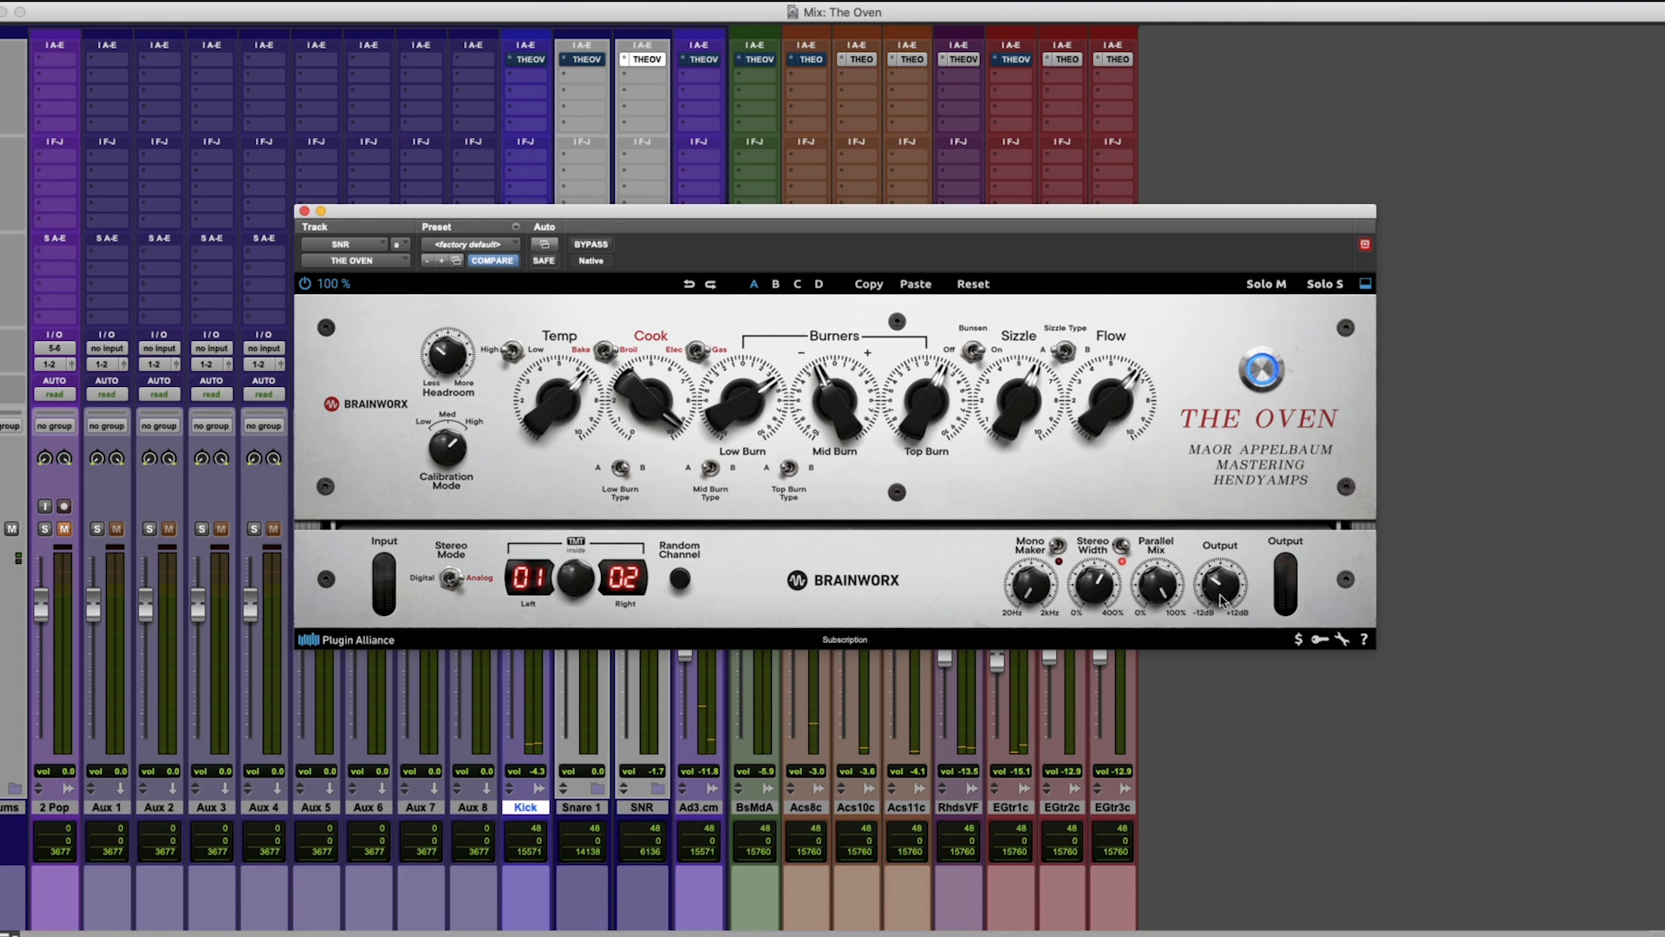
key(space)
drag(1222, 595, 1224, 590)
mouse_move(1098, 585)
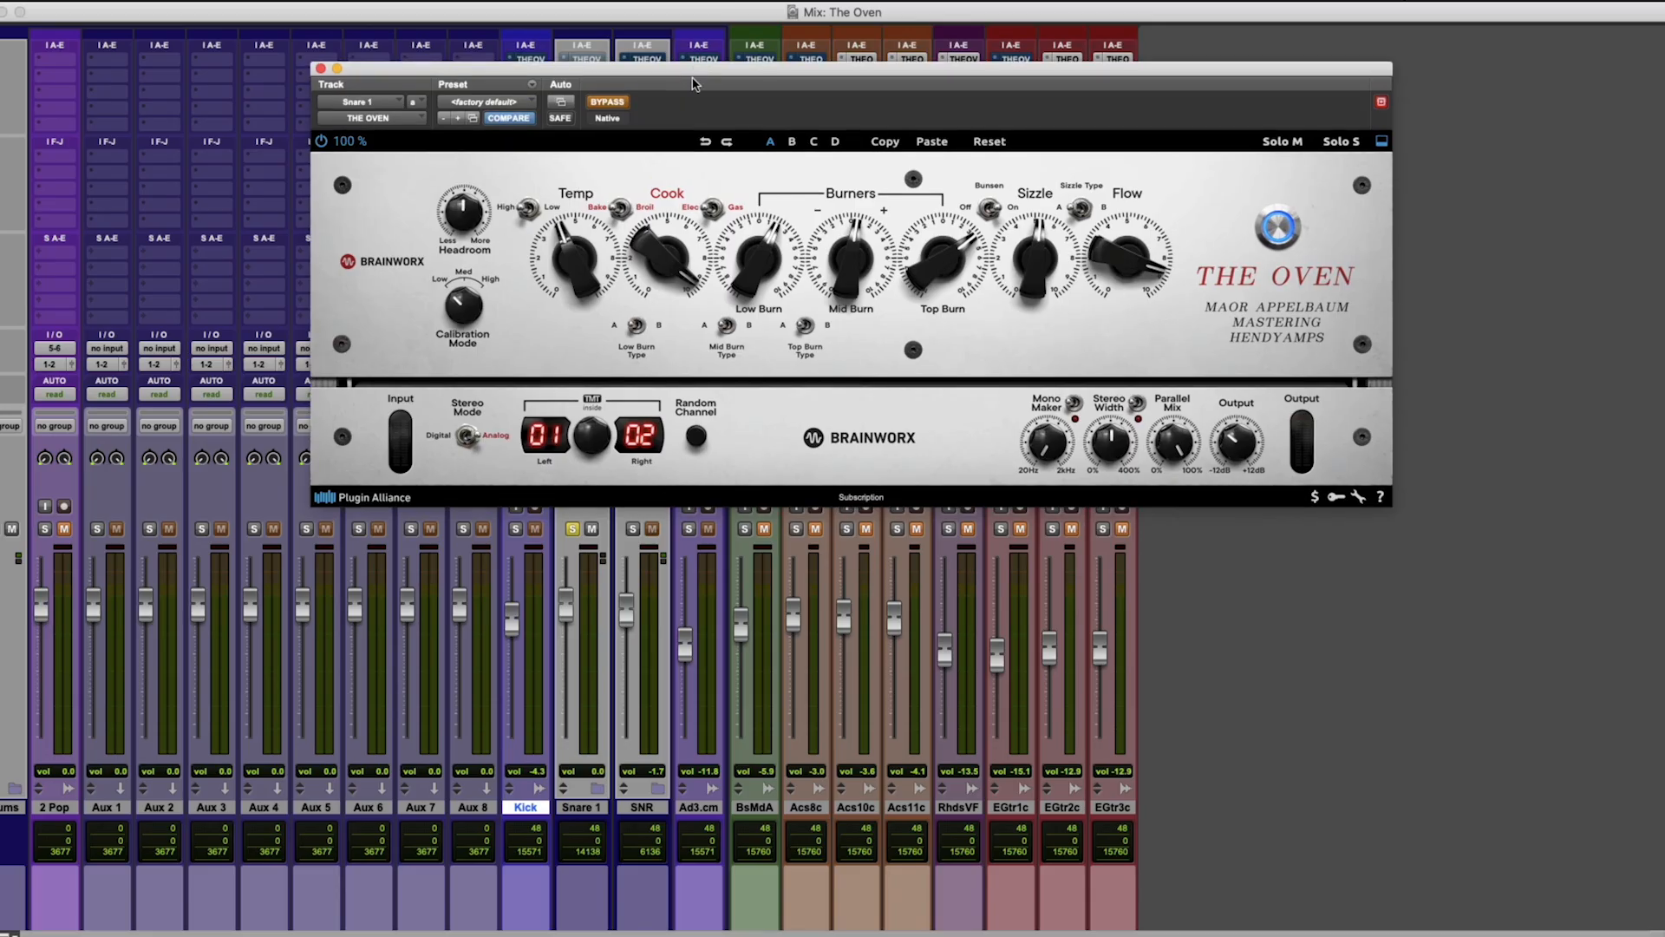
Audition the Snare 1 track's Oven settings in the playing mix, comparing them with bypass.
key(space)
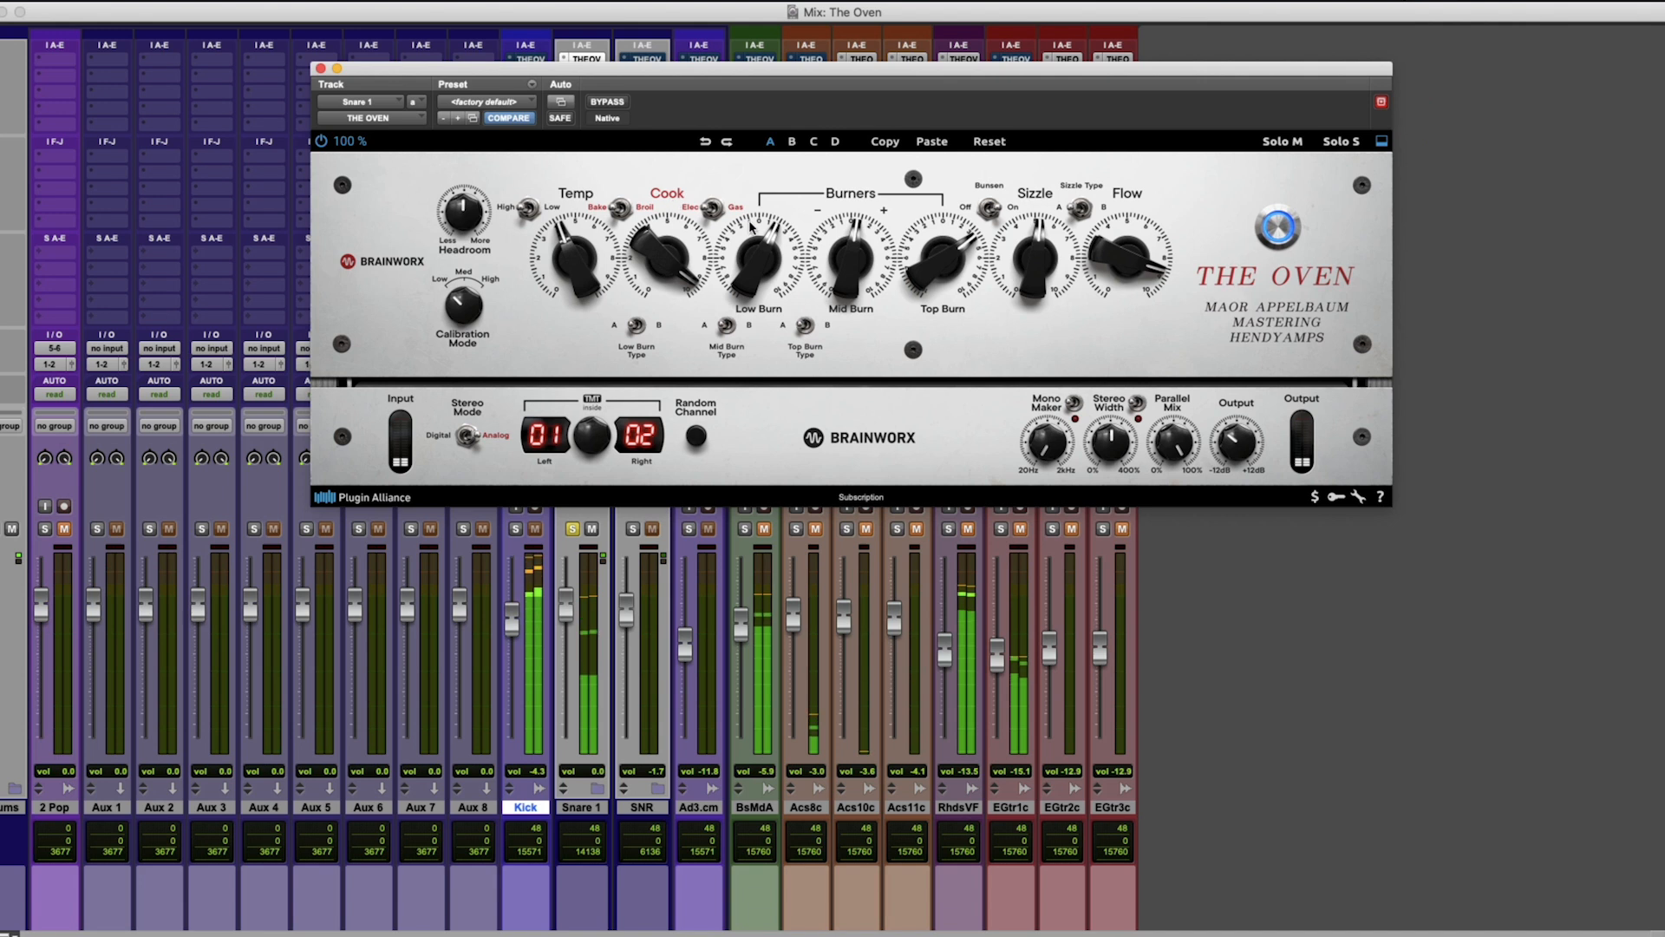
drag(921, 275, 954, 267)
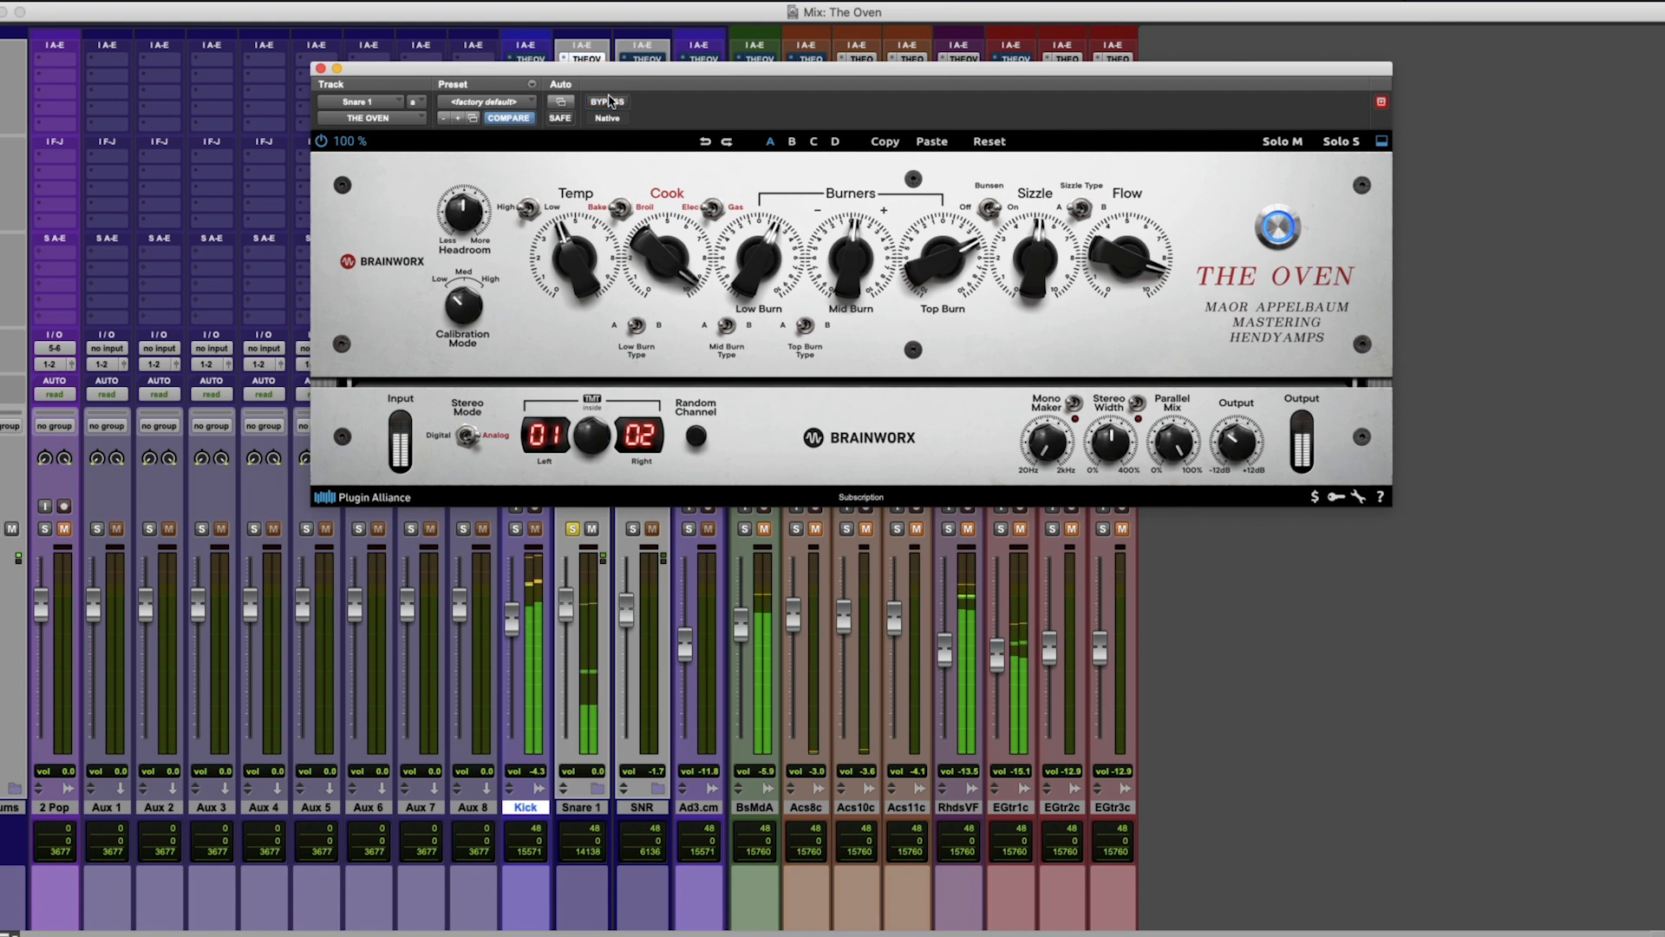
drag(590, 250, 636, 244)
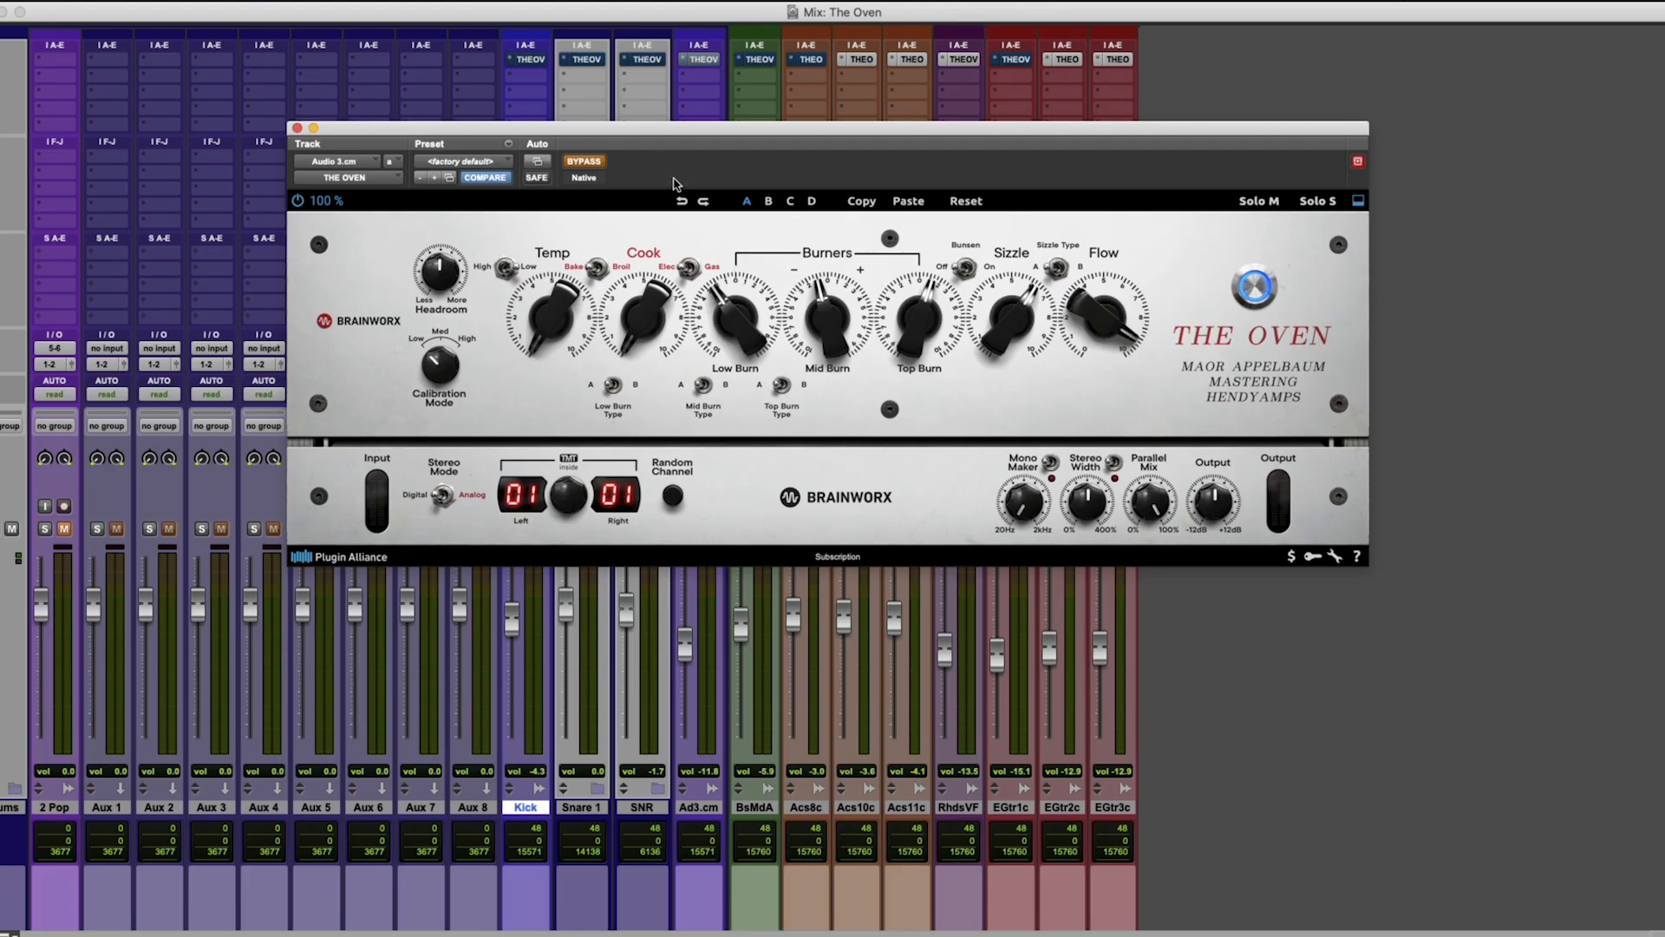
Compare The Oven with bypass on the Audio 3.cm track during playback, then close its plugin window.
key(space)
click(584, 162)
key(space)
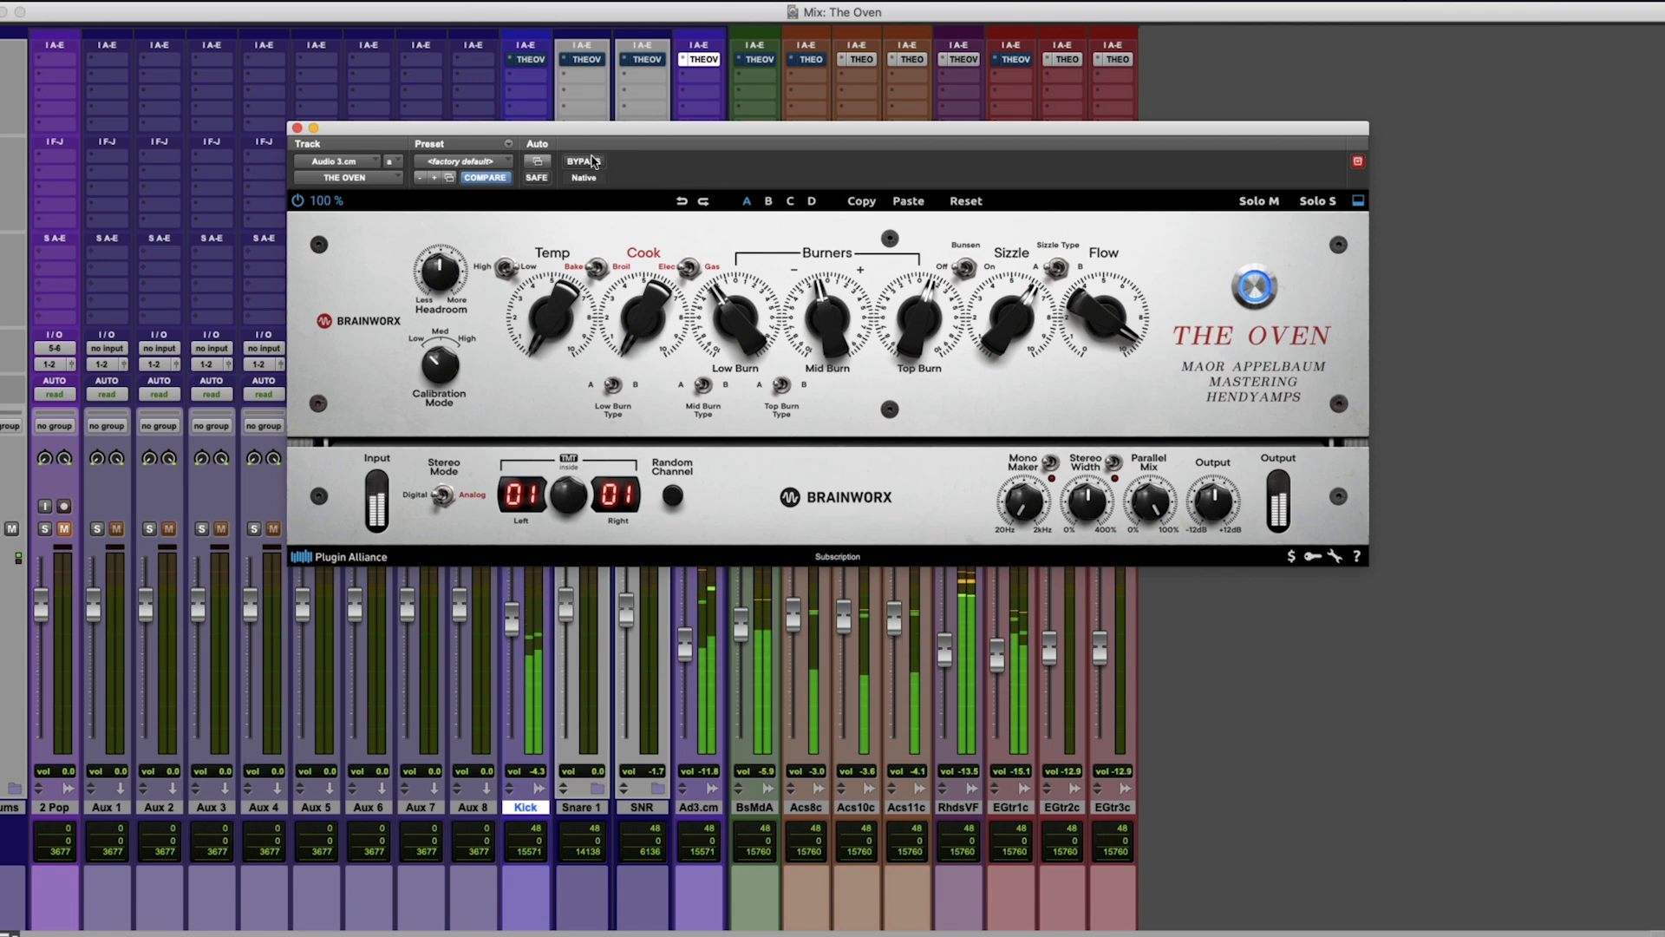
click(588, 162)
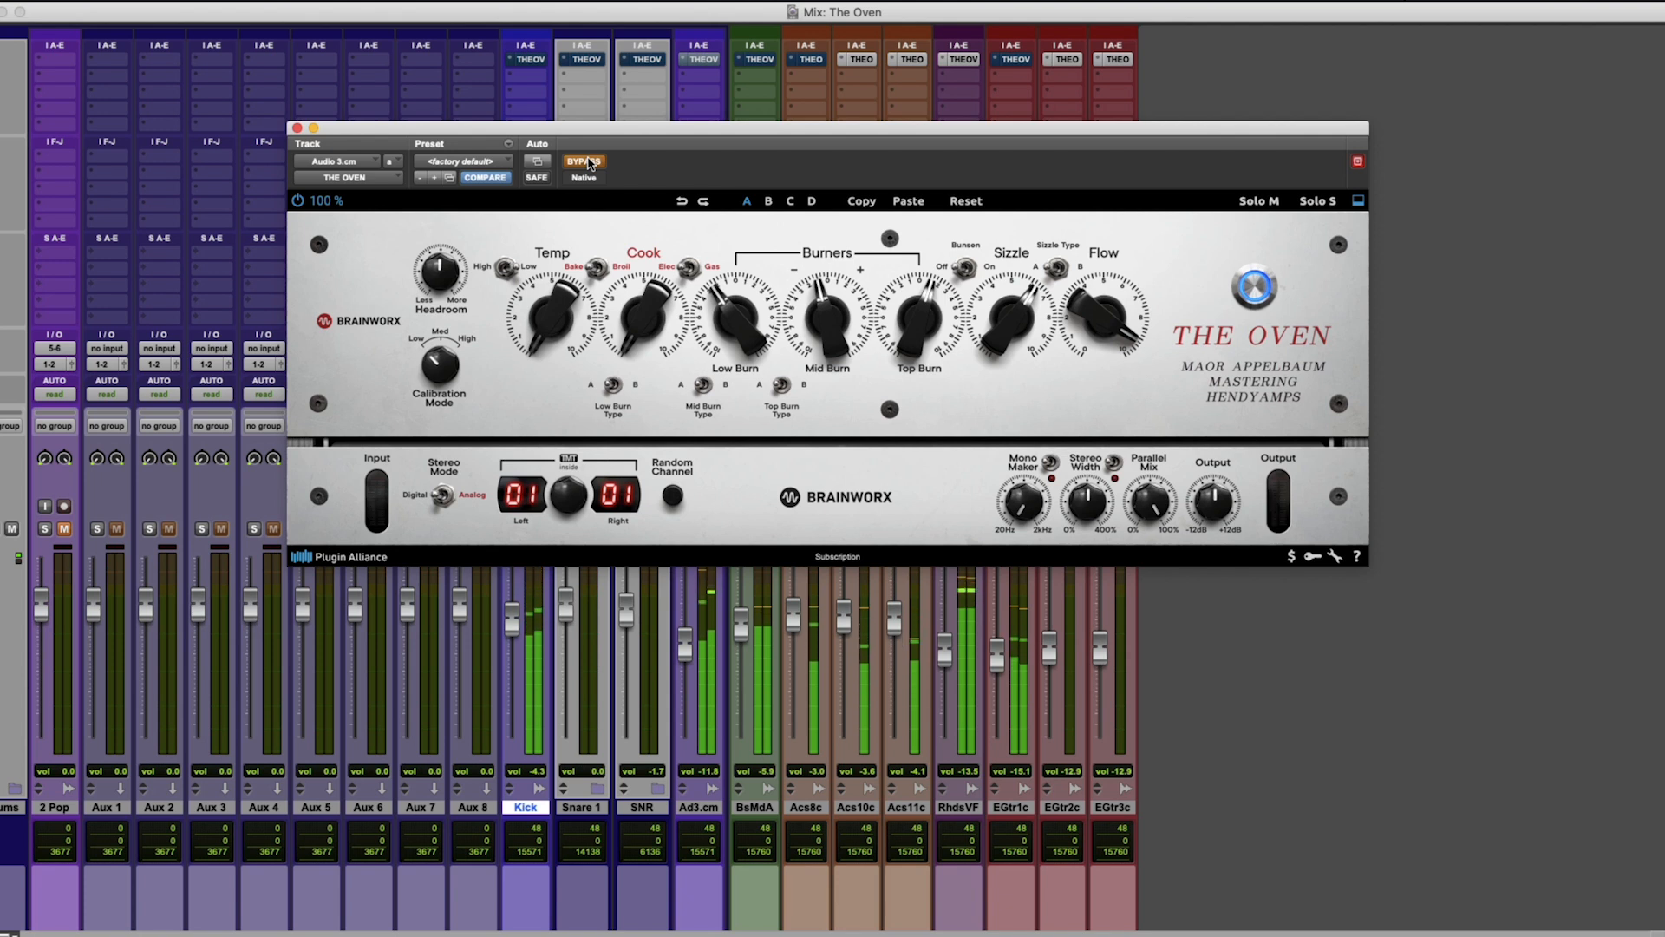
click(588, 162)
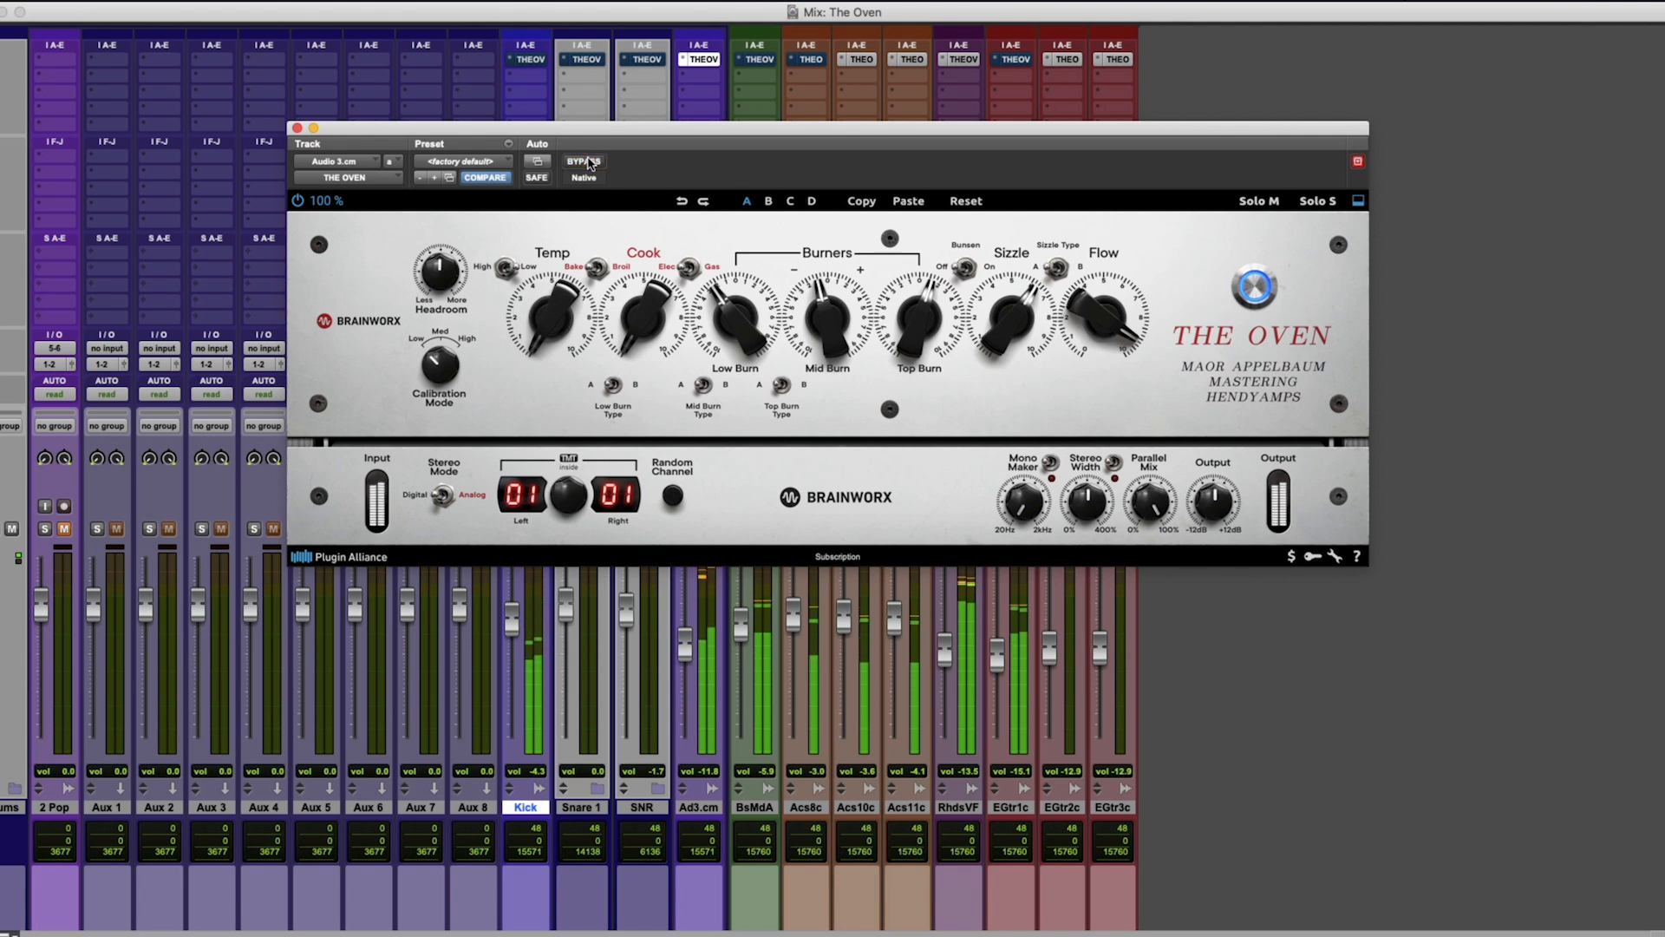
click(589, 162)
click(589, 162)
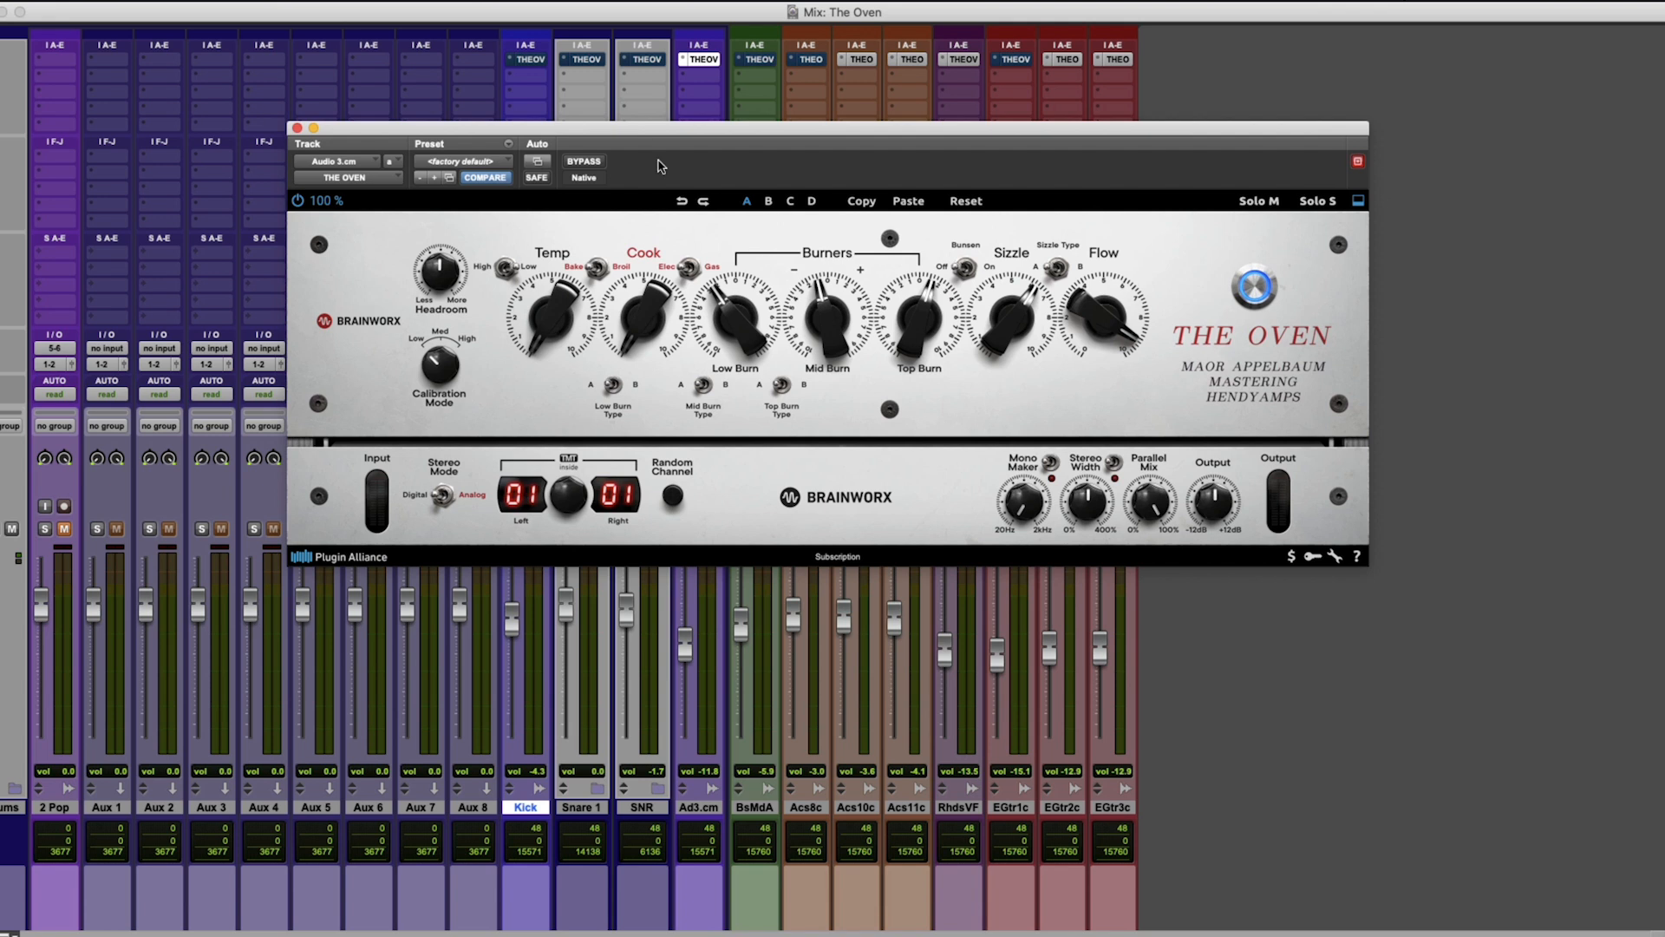
click(703, 60)
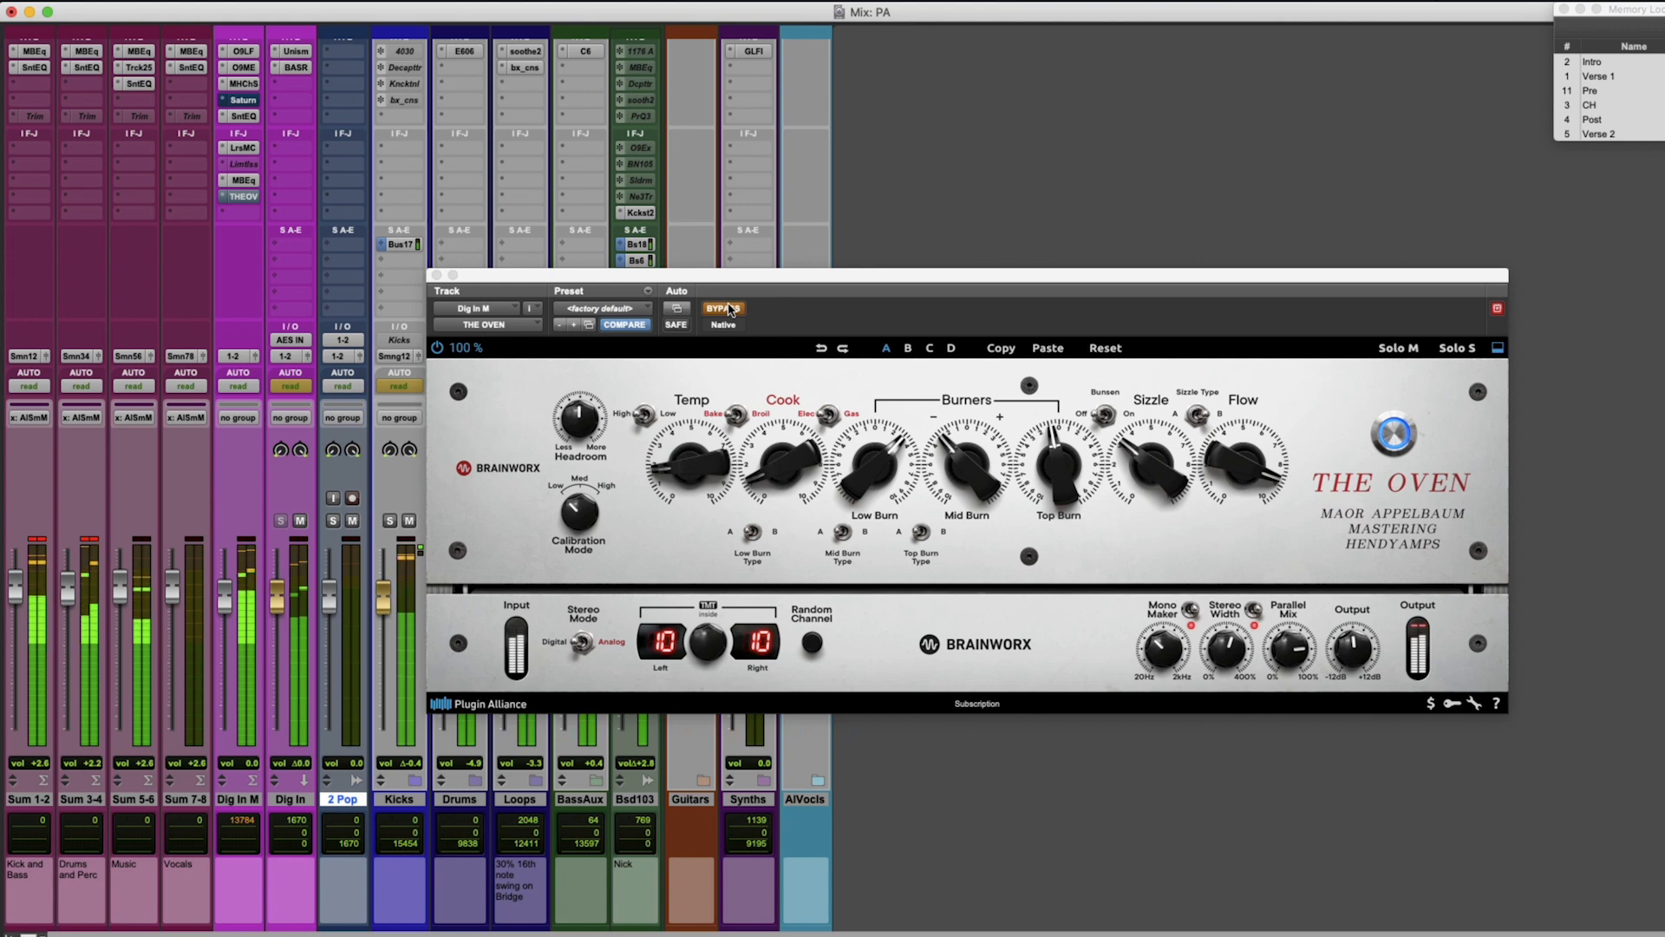
Set Mid Burn to about -2 on the Dig In M mix bus and compare the result with bypass.
click(729, 309)
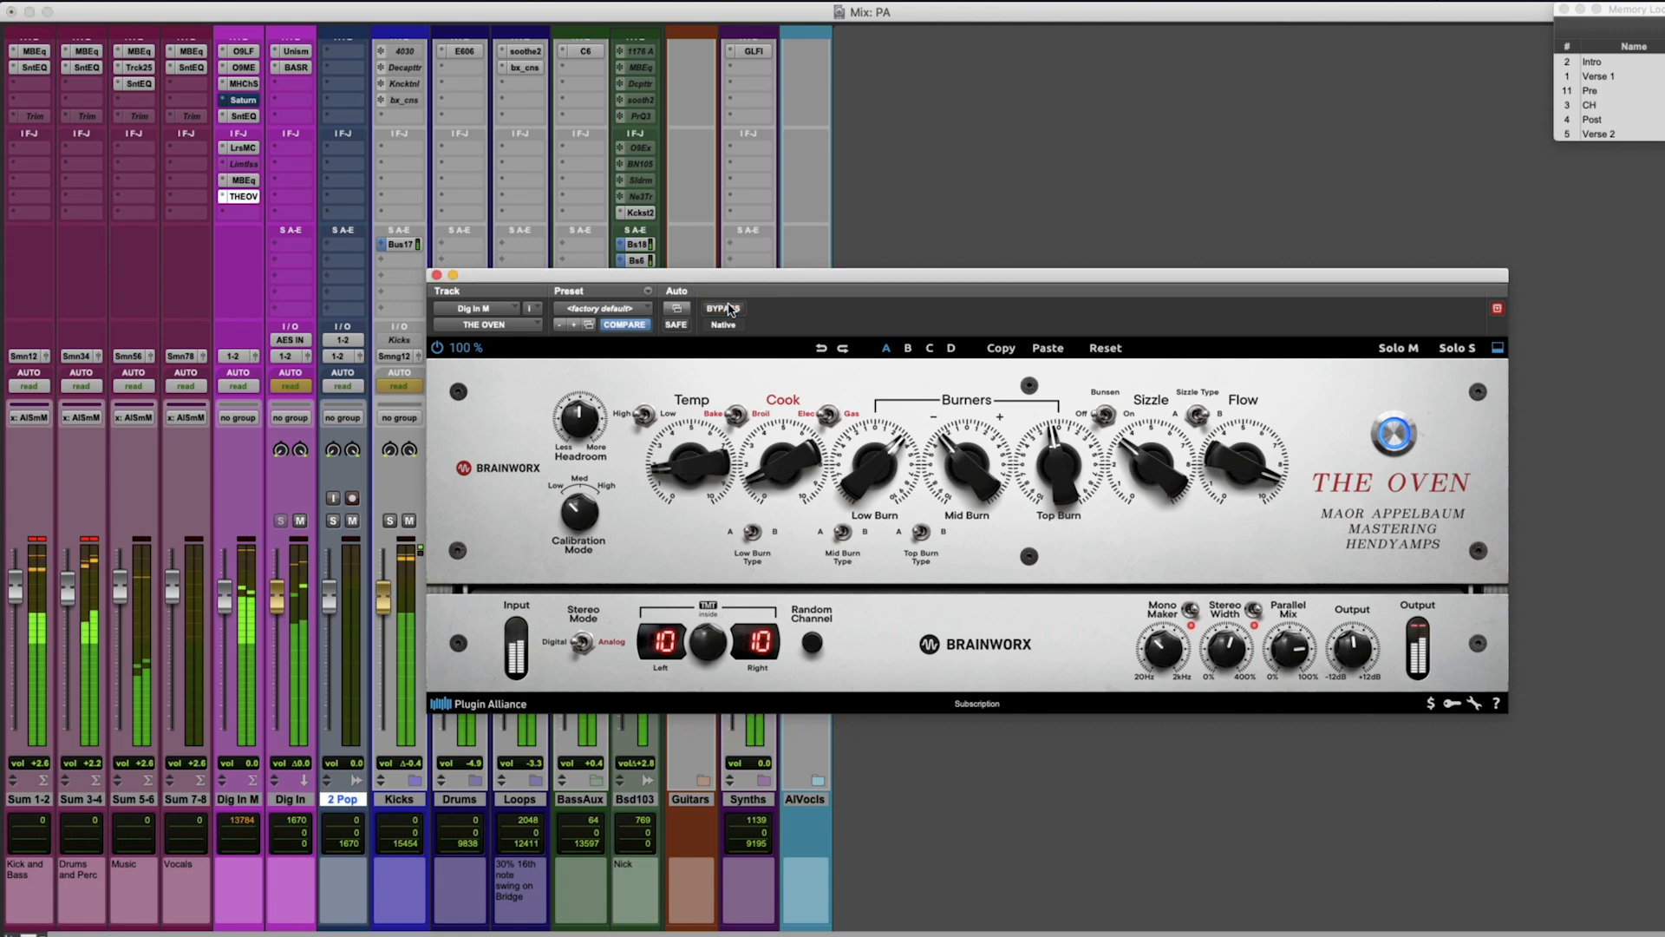
scroll(969, 462, up, 5)
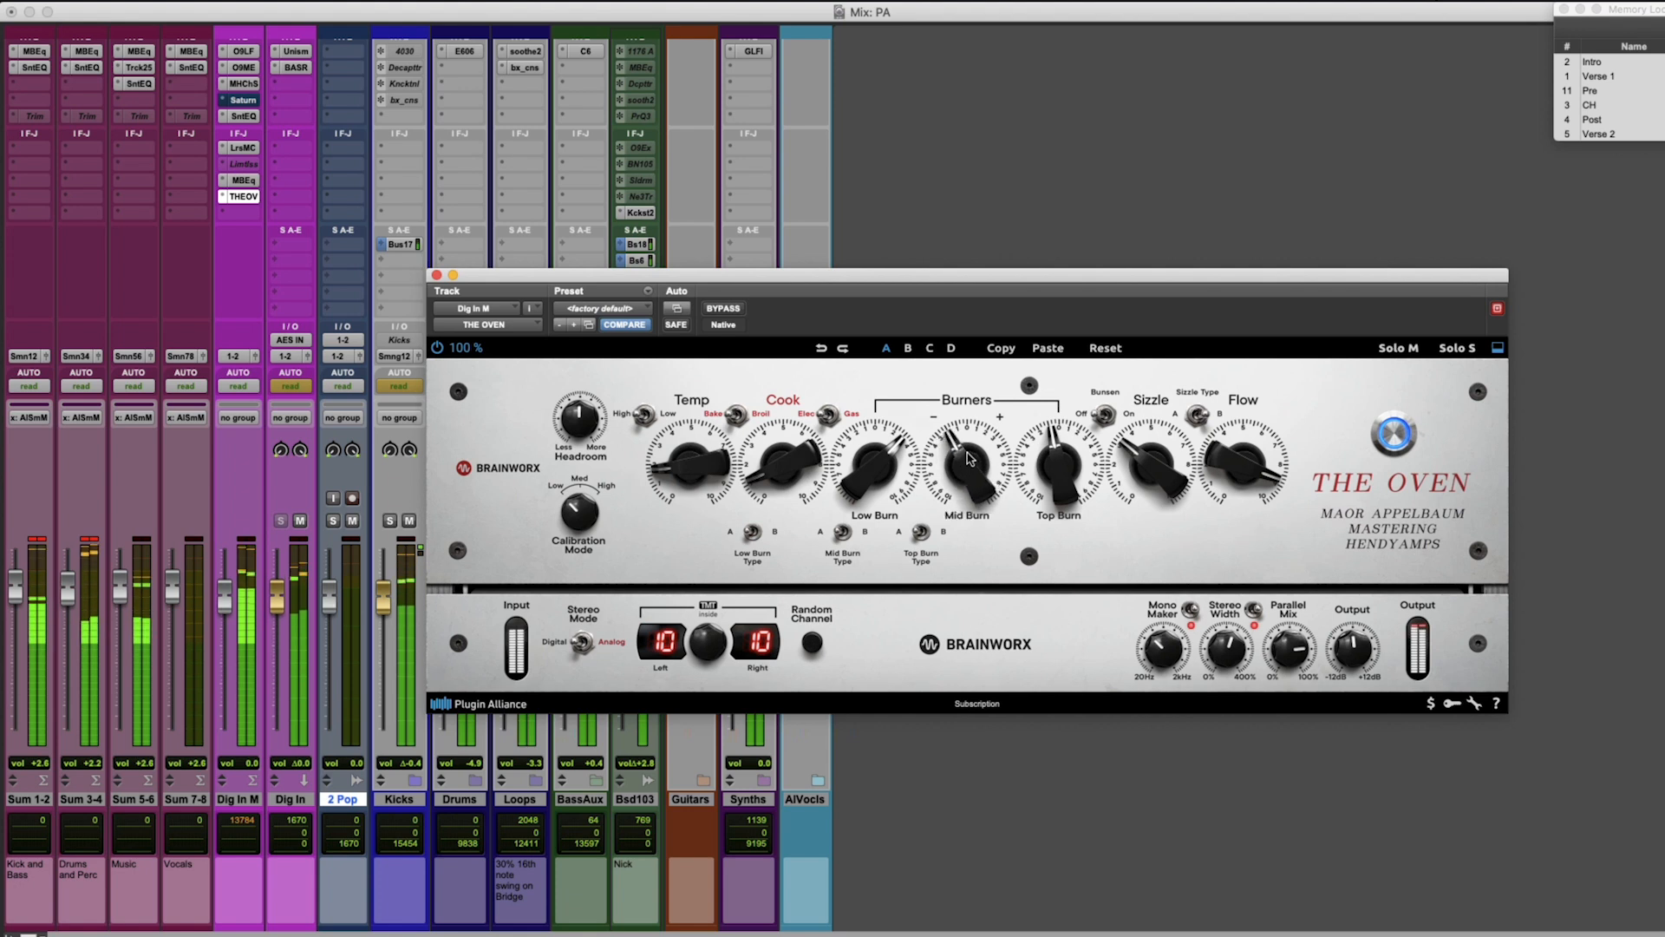
click(730, 309)
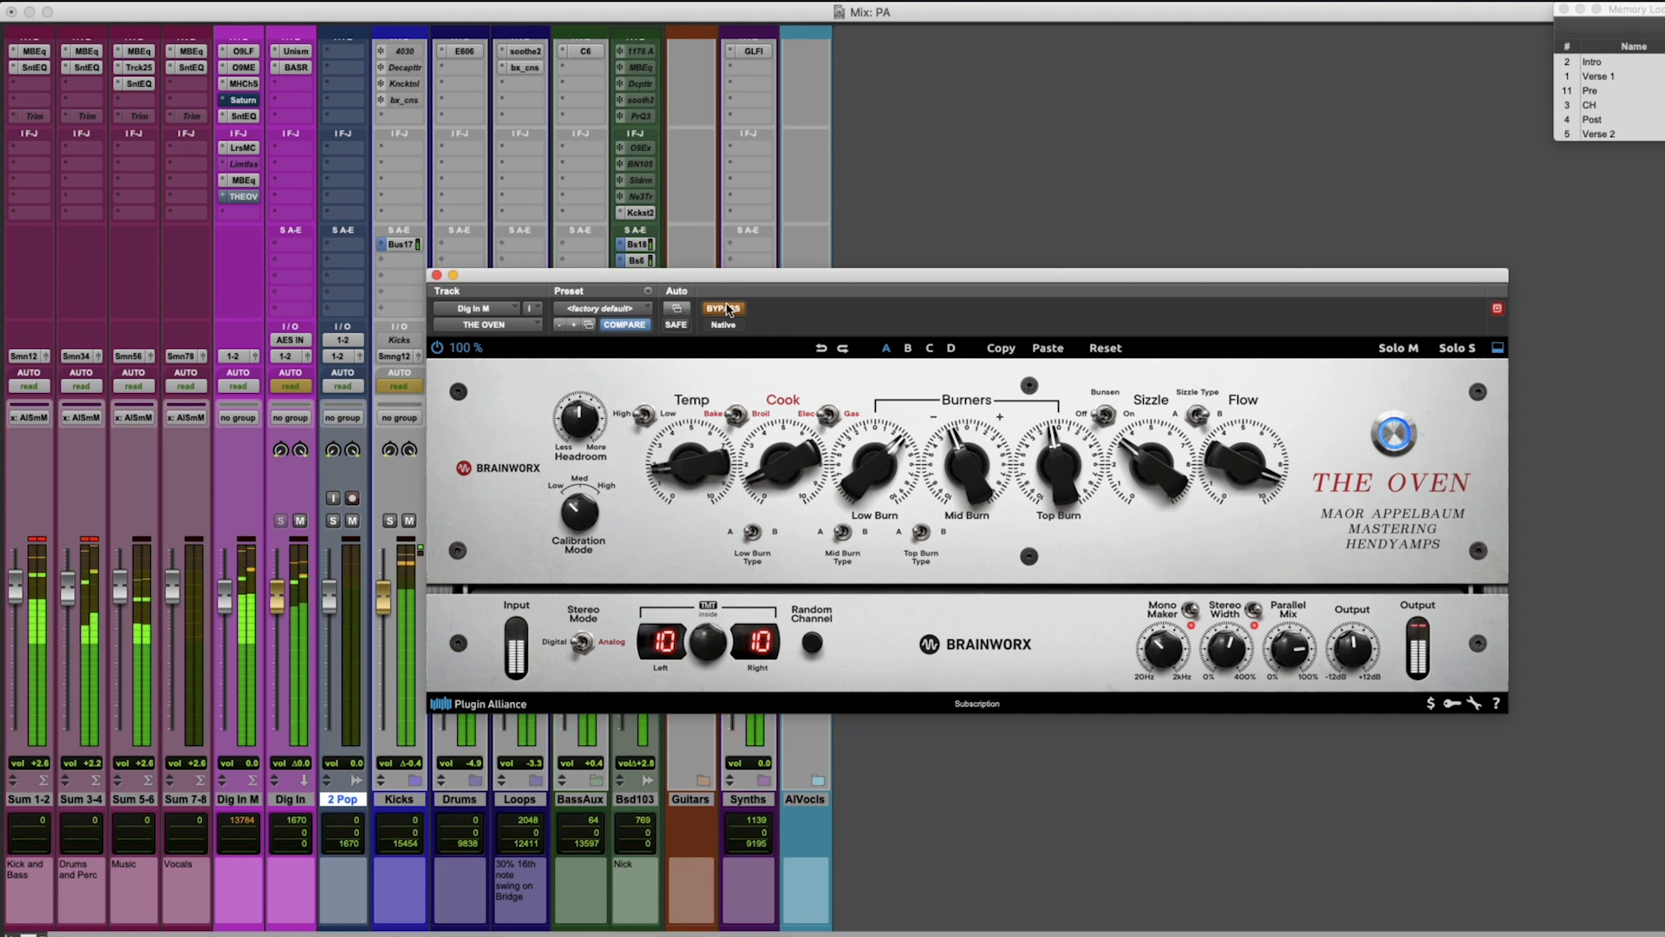
click(729, 310)
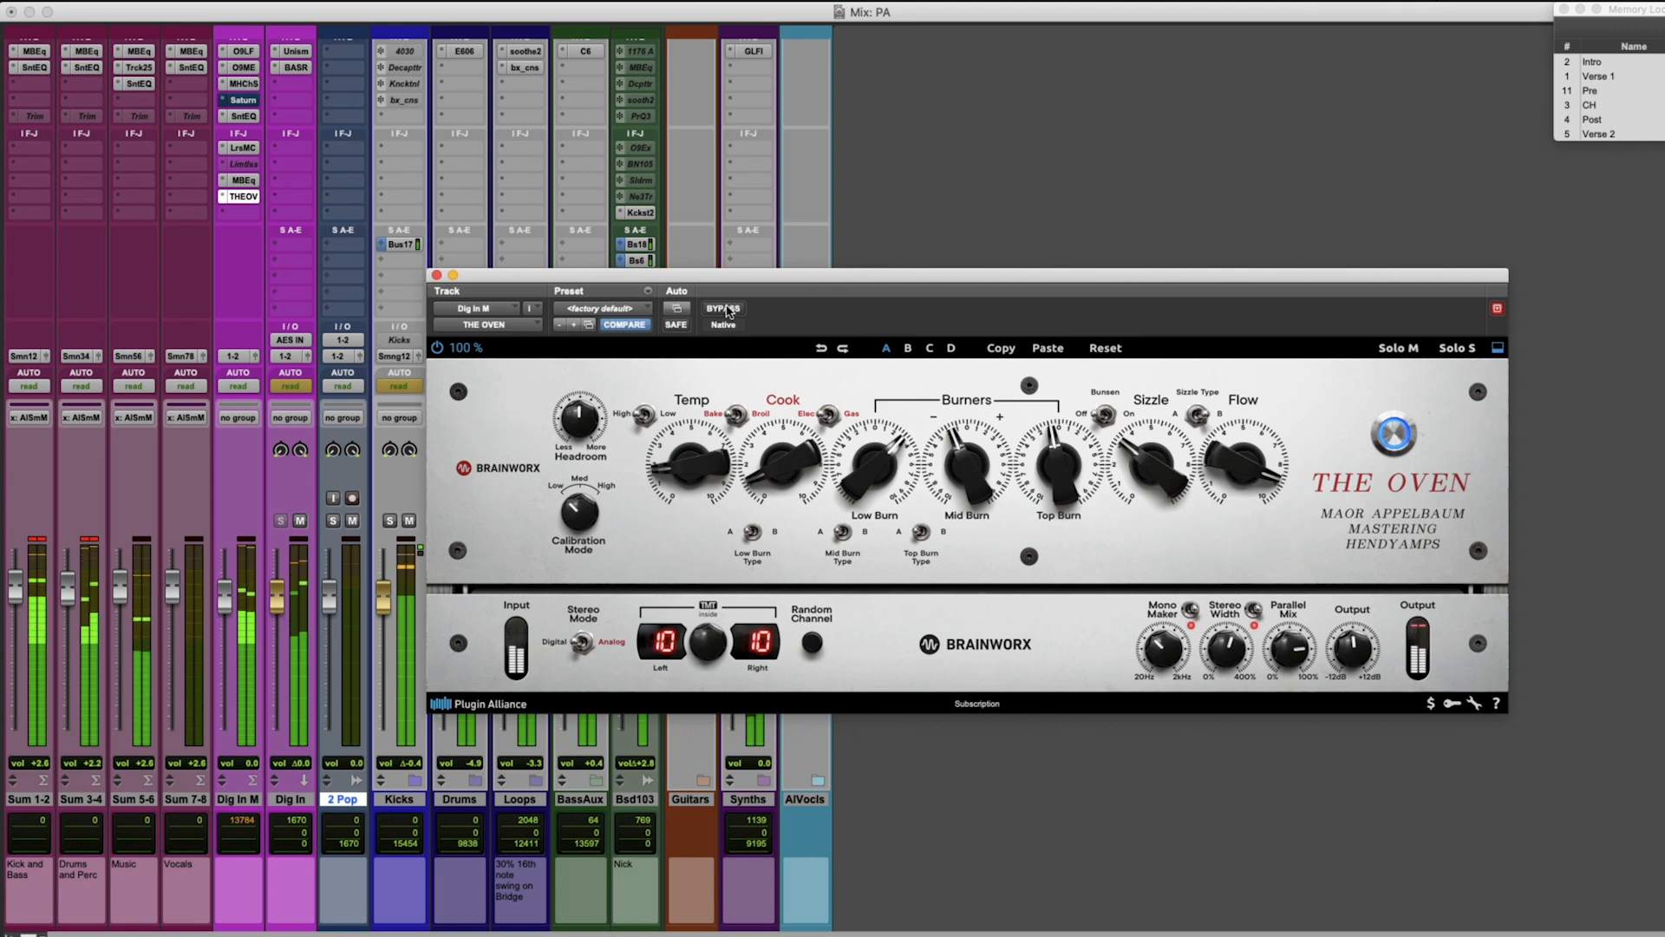
click(728, 309)
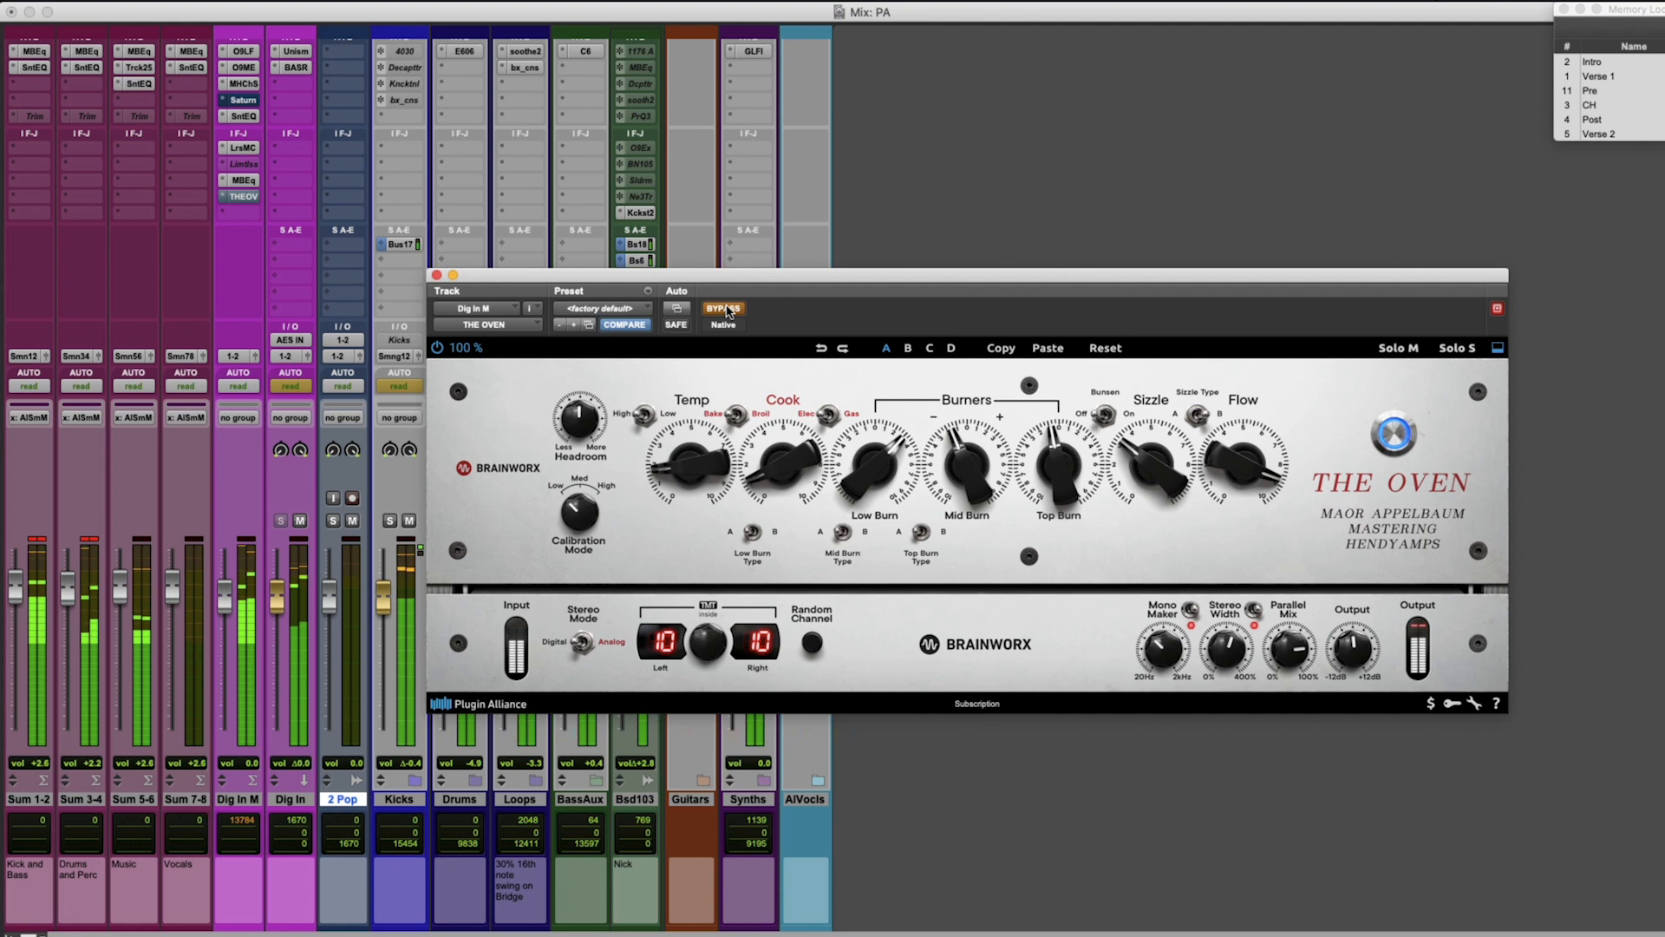
click(728, 309)
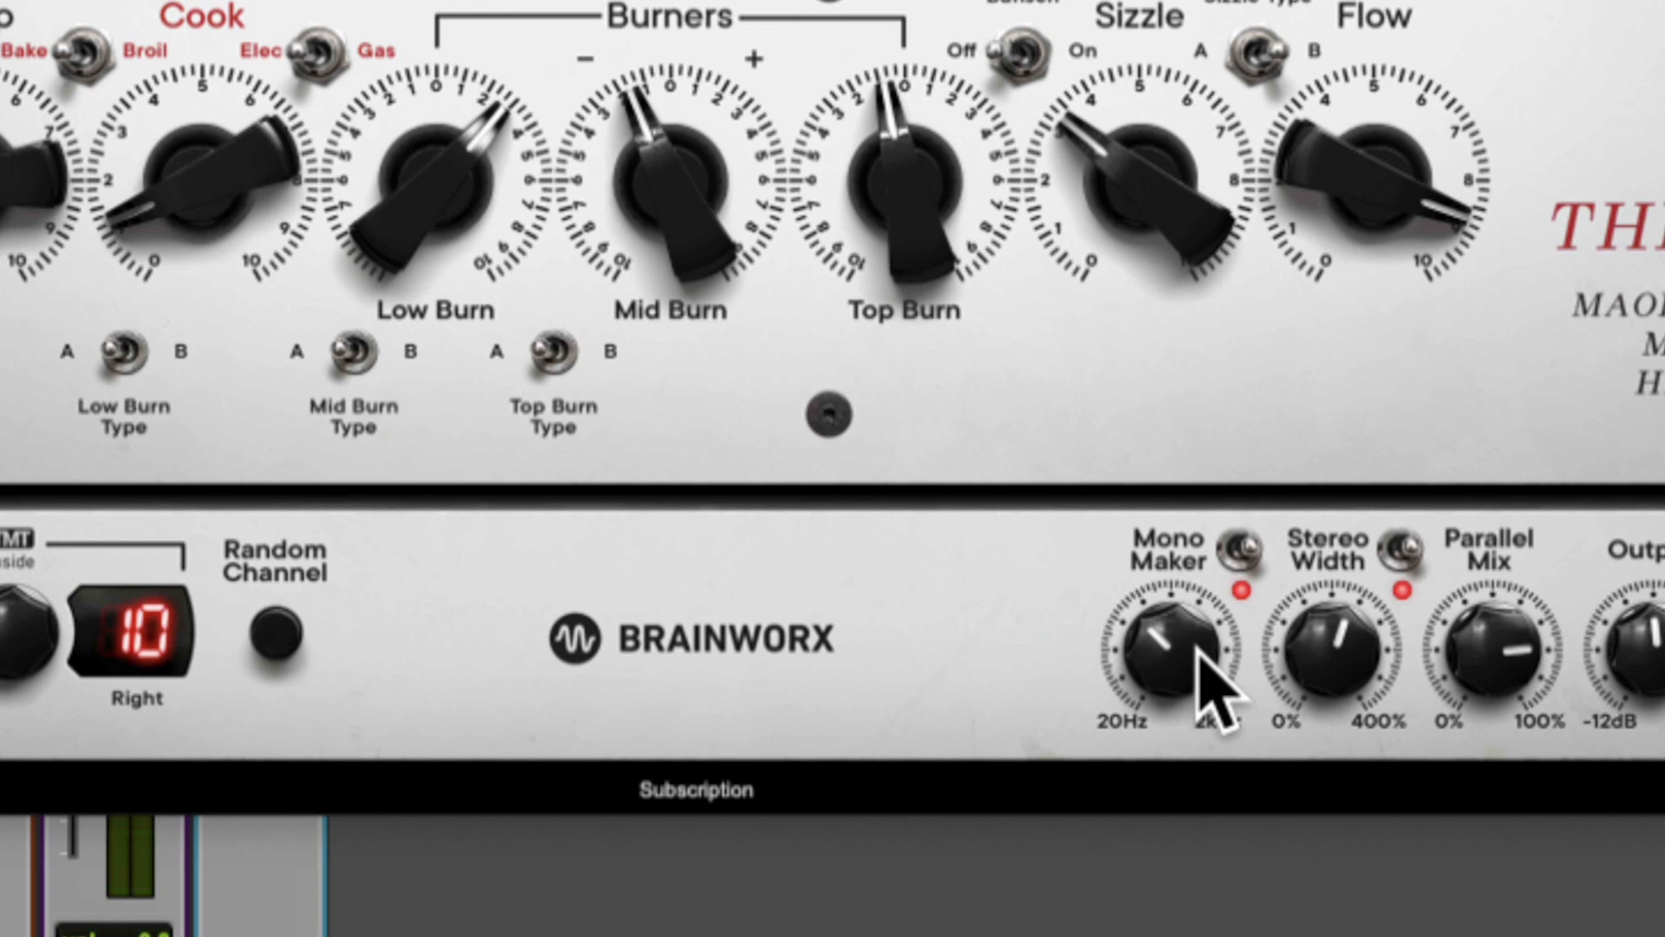
Review the Mono Maker and Stereo Width settings on the Dig In M mix bus and compare the full processing with bypass.
drag(1197, 646, 1197, 644)
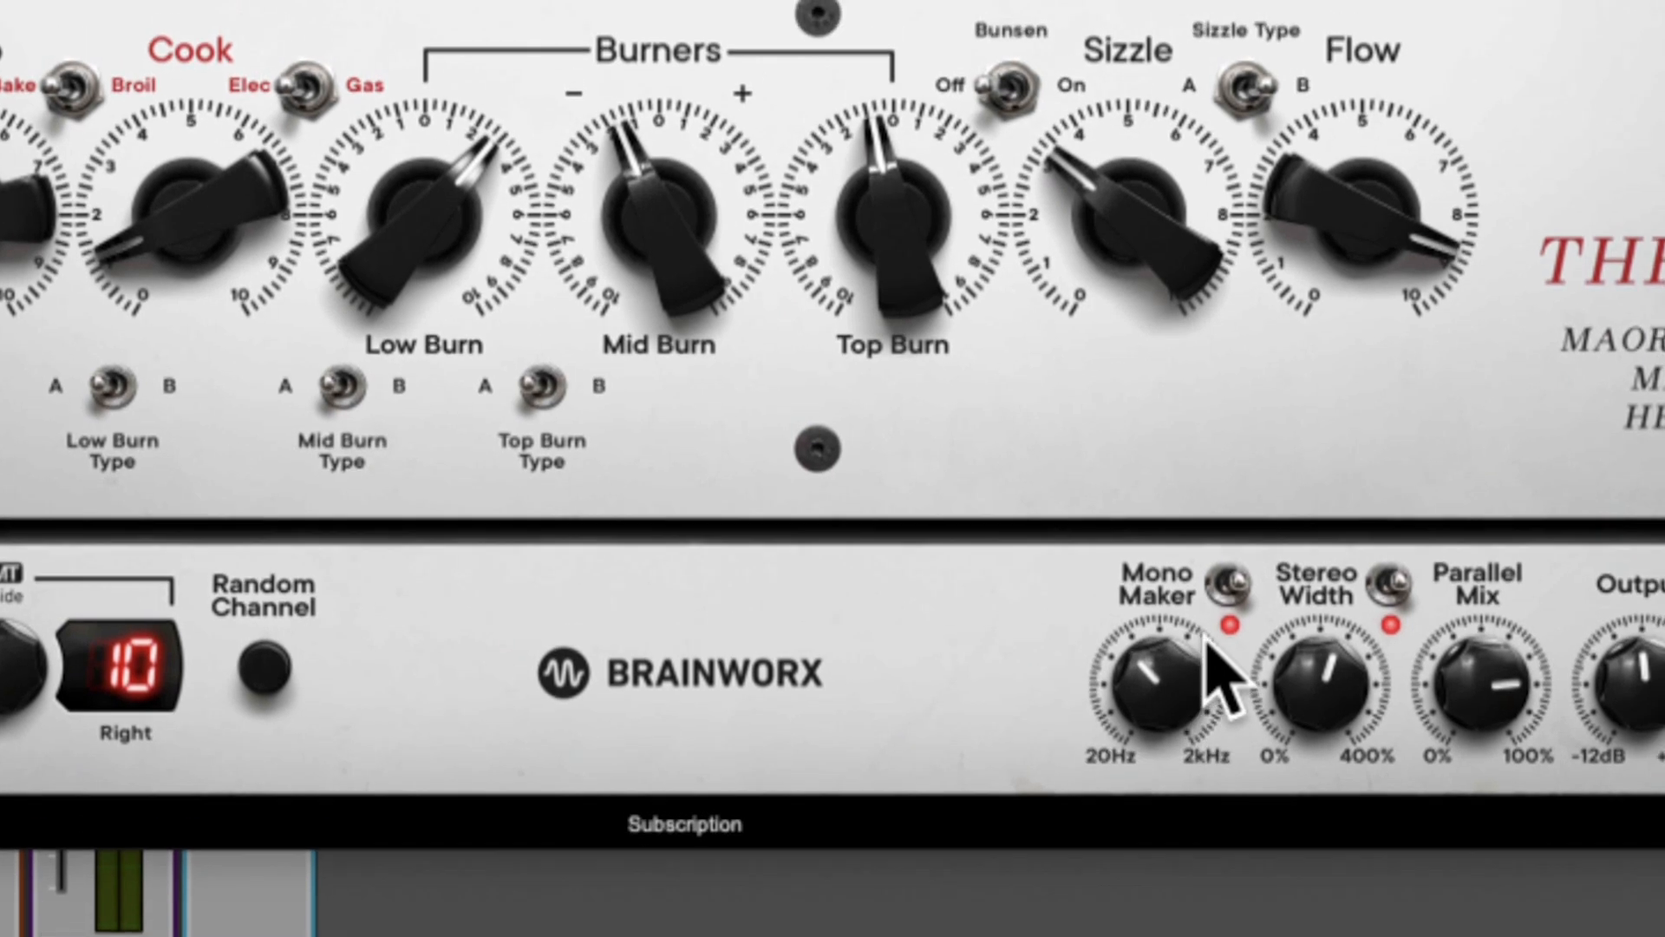
mouse_move(1199, 675)
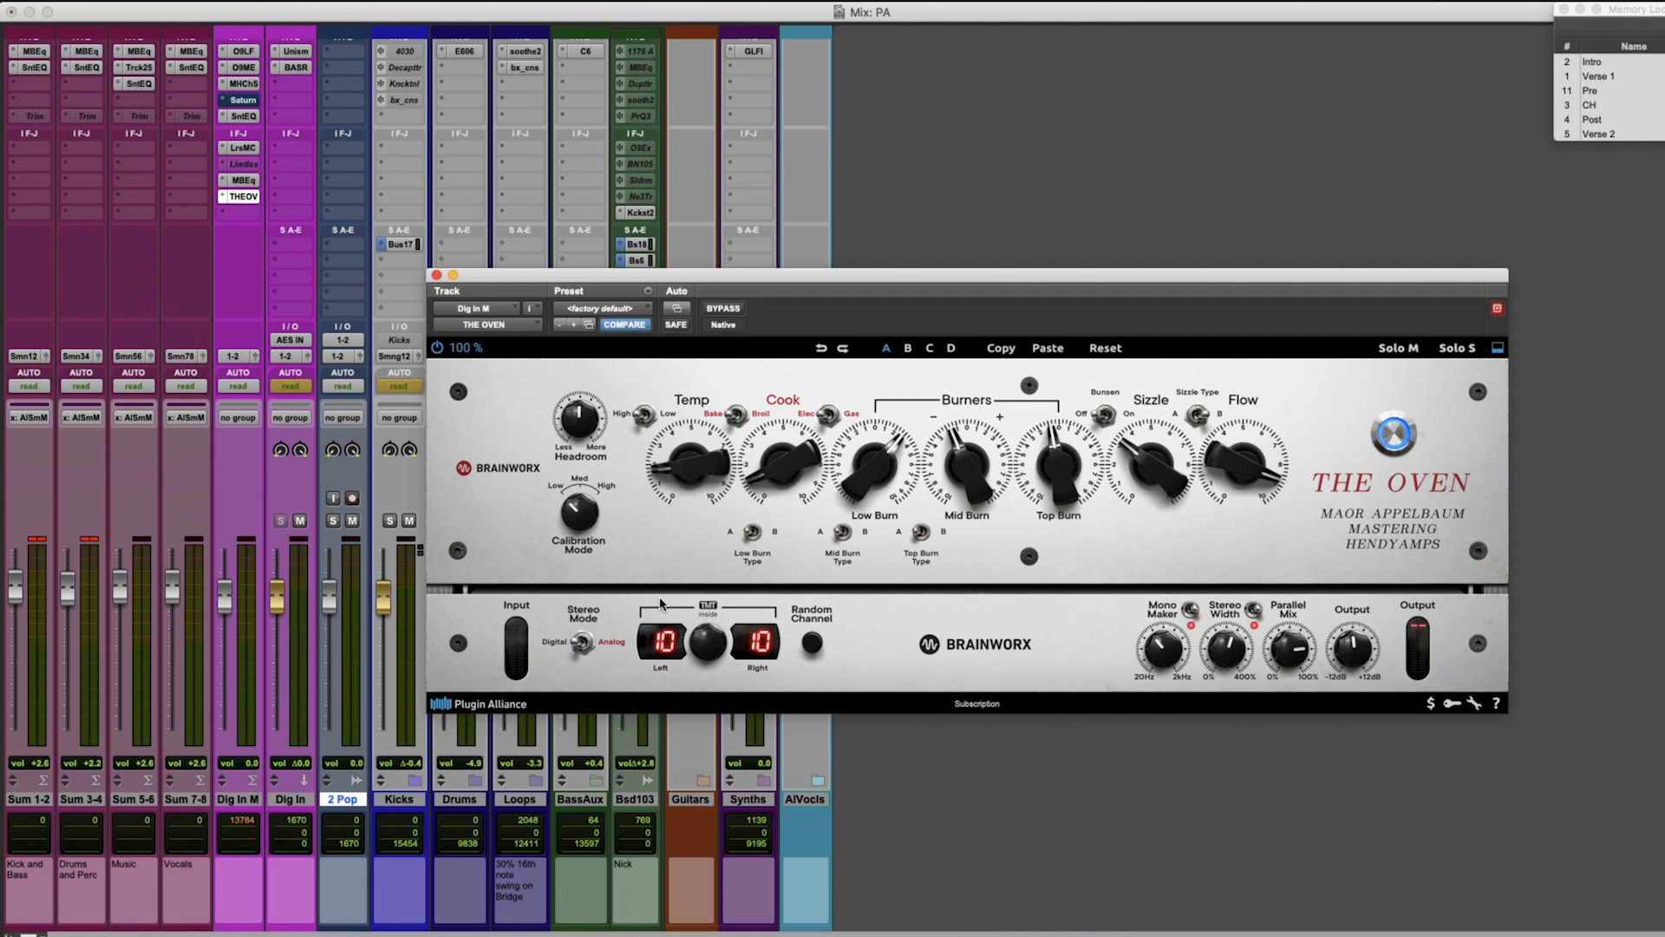
click(725, 308)
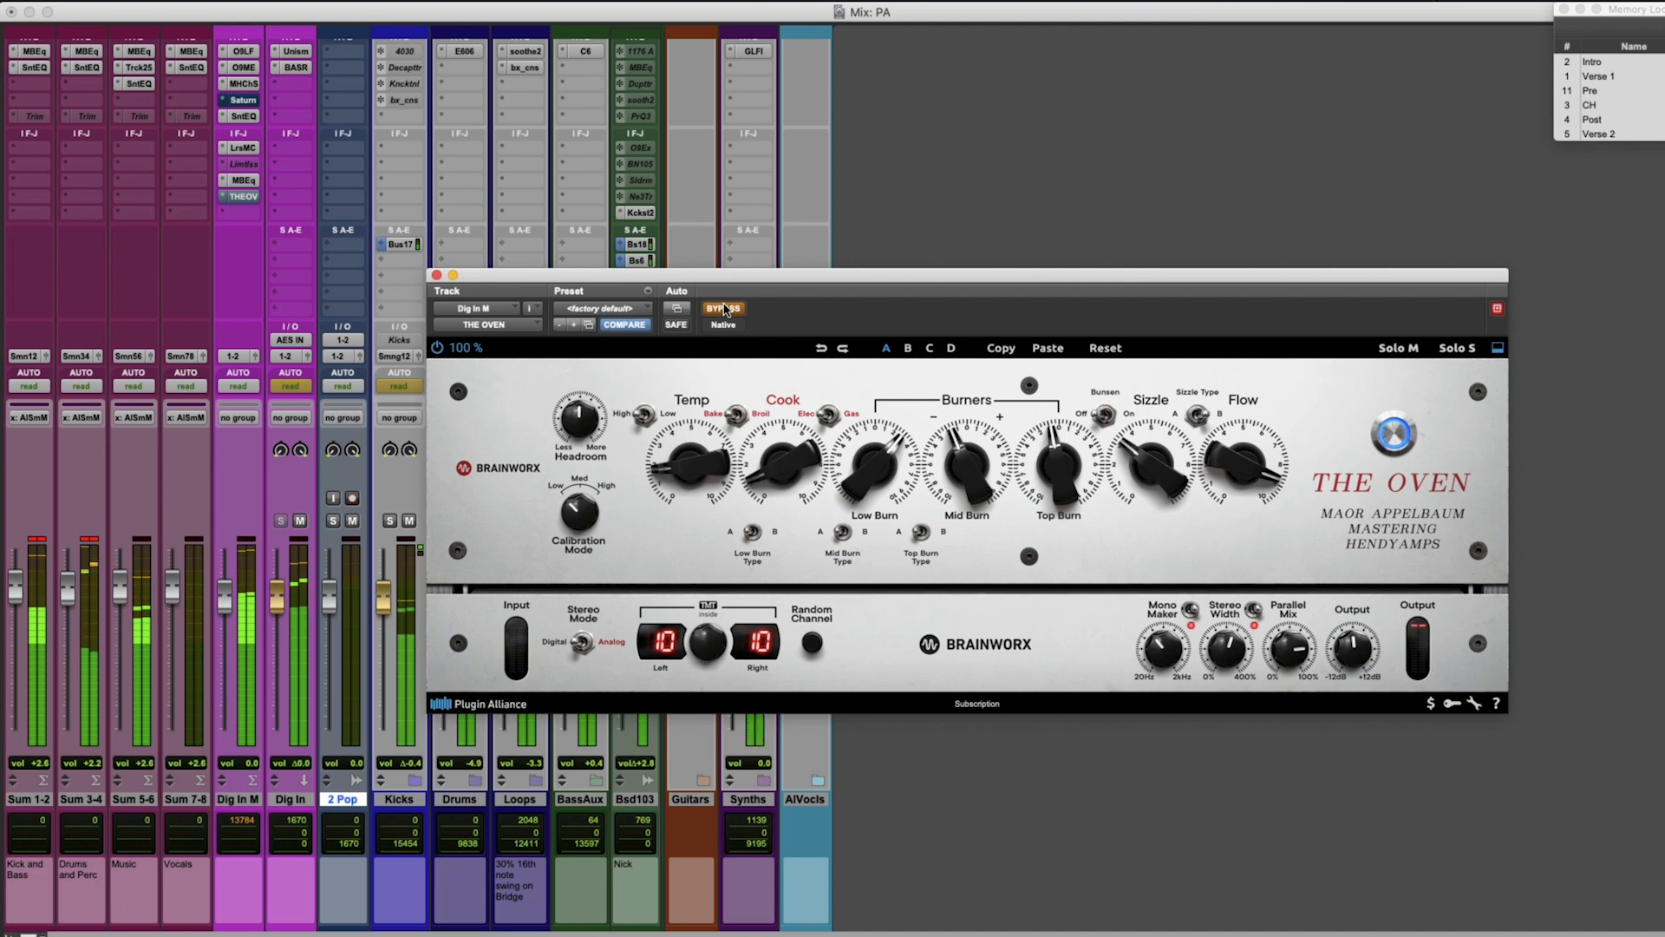
click(725, 308)
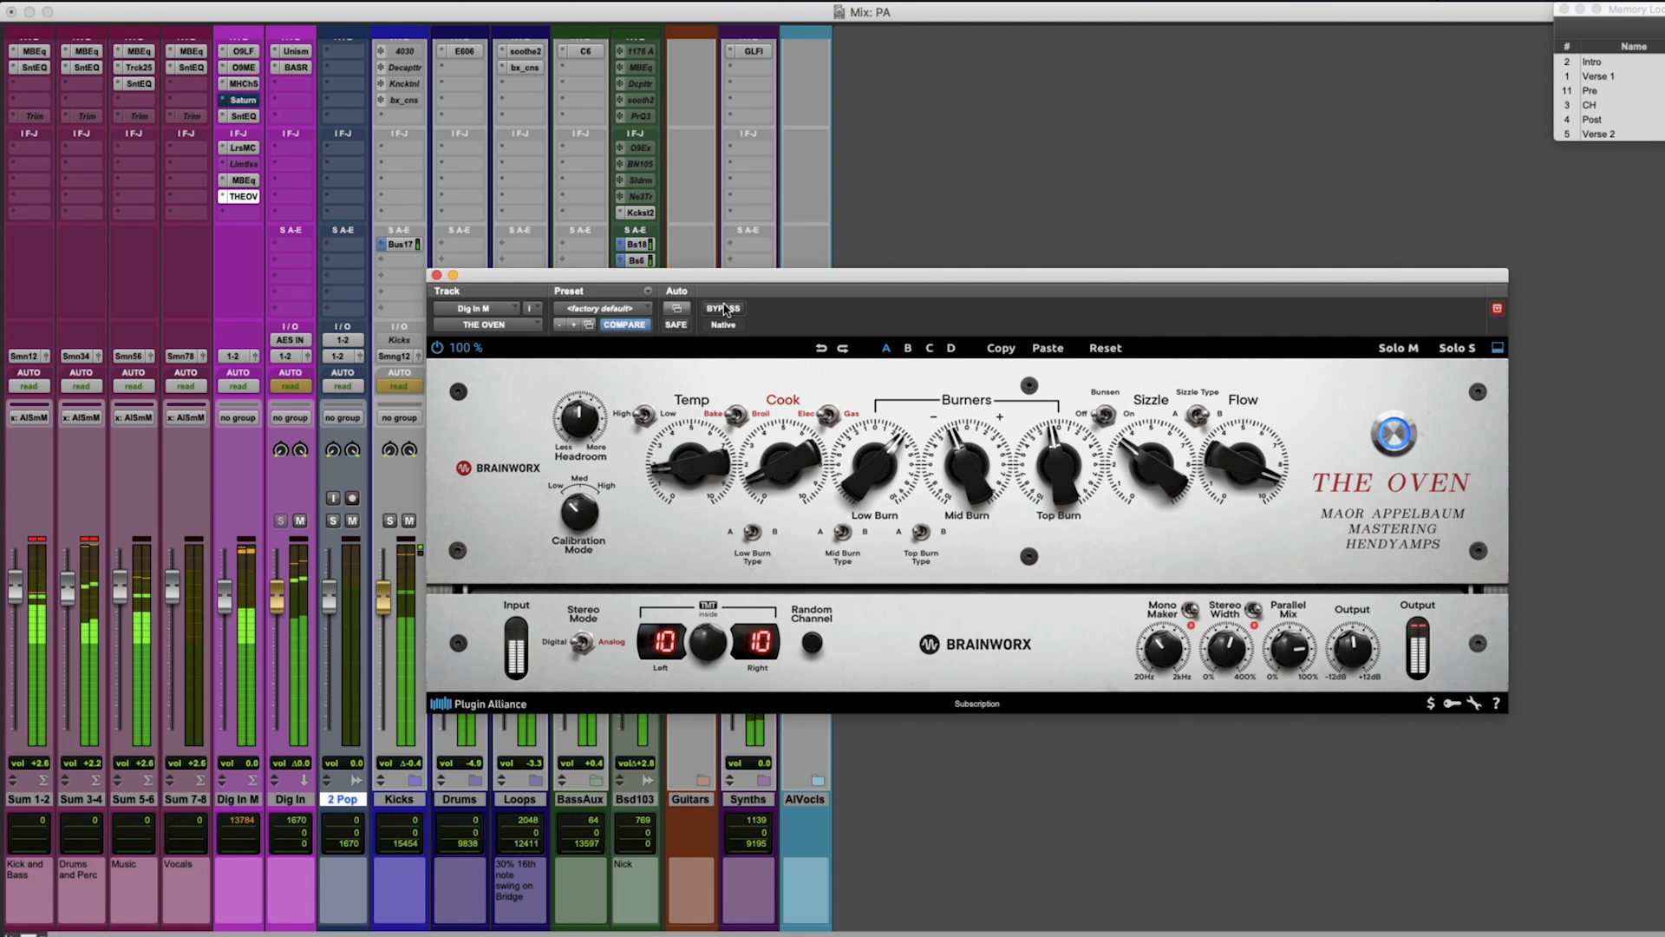
click(725, 309)
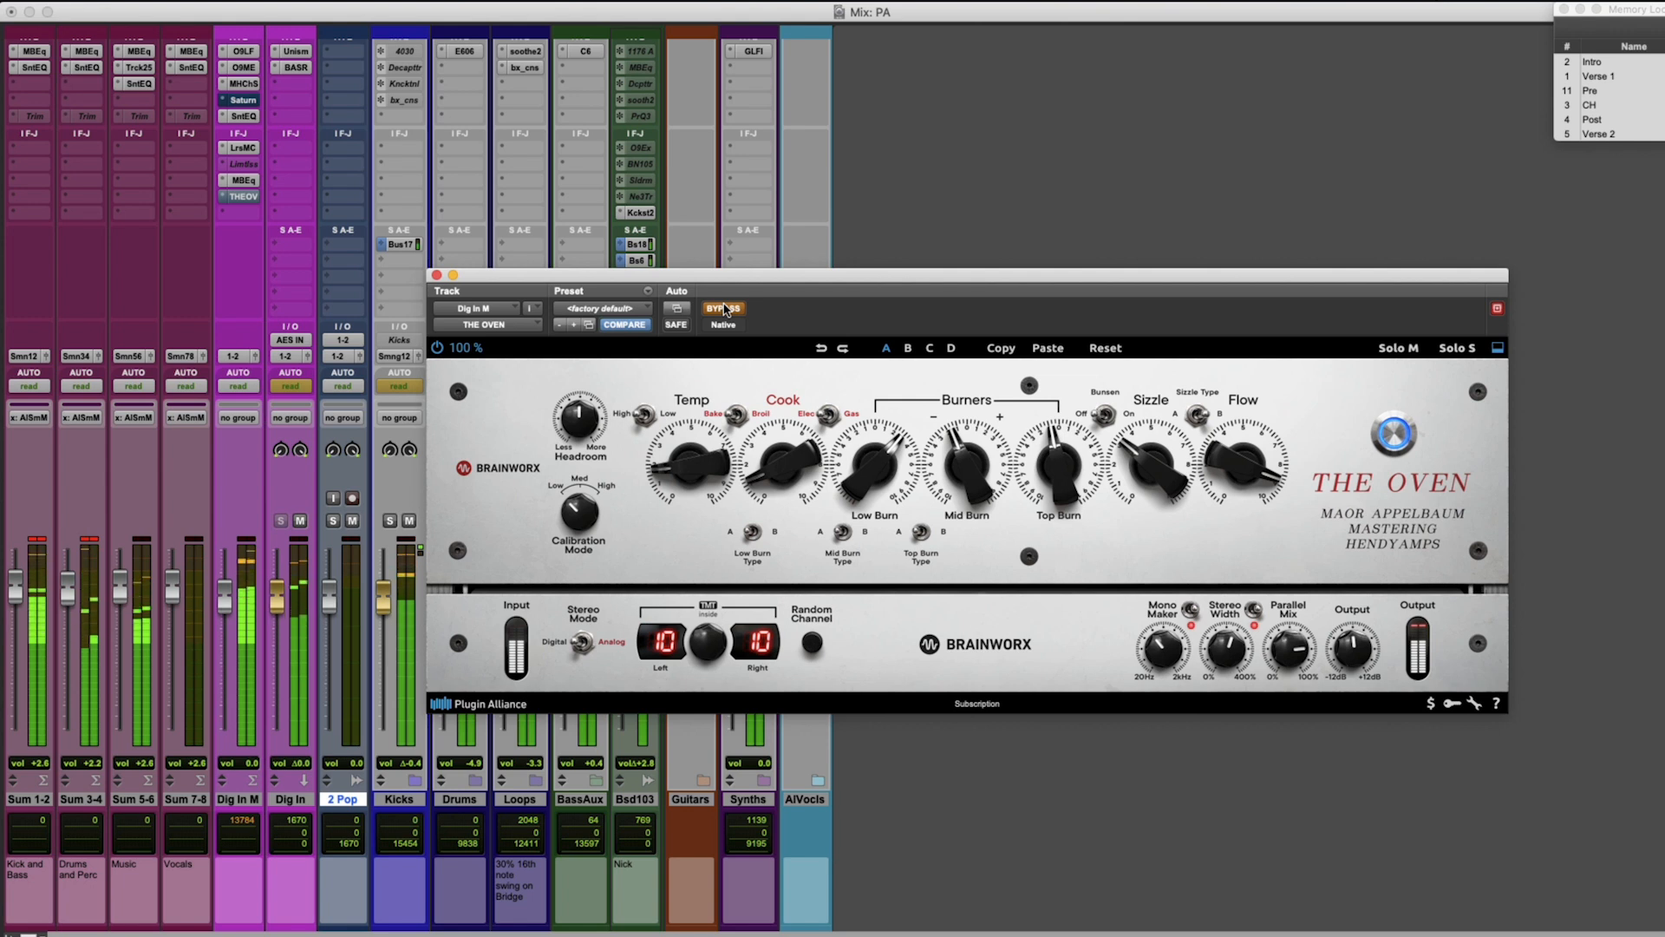
click(725, 308)
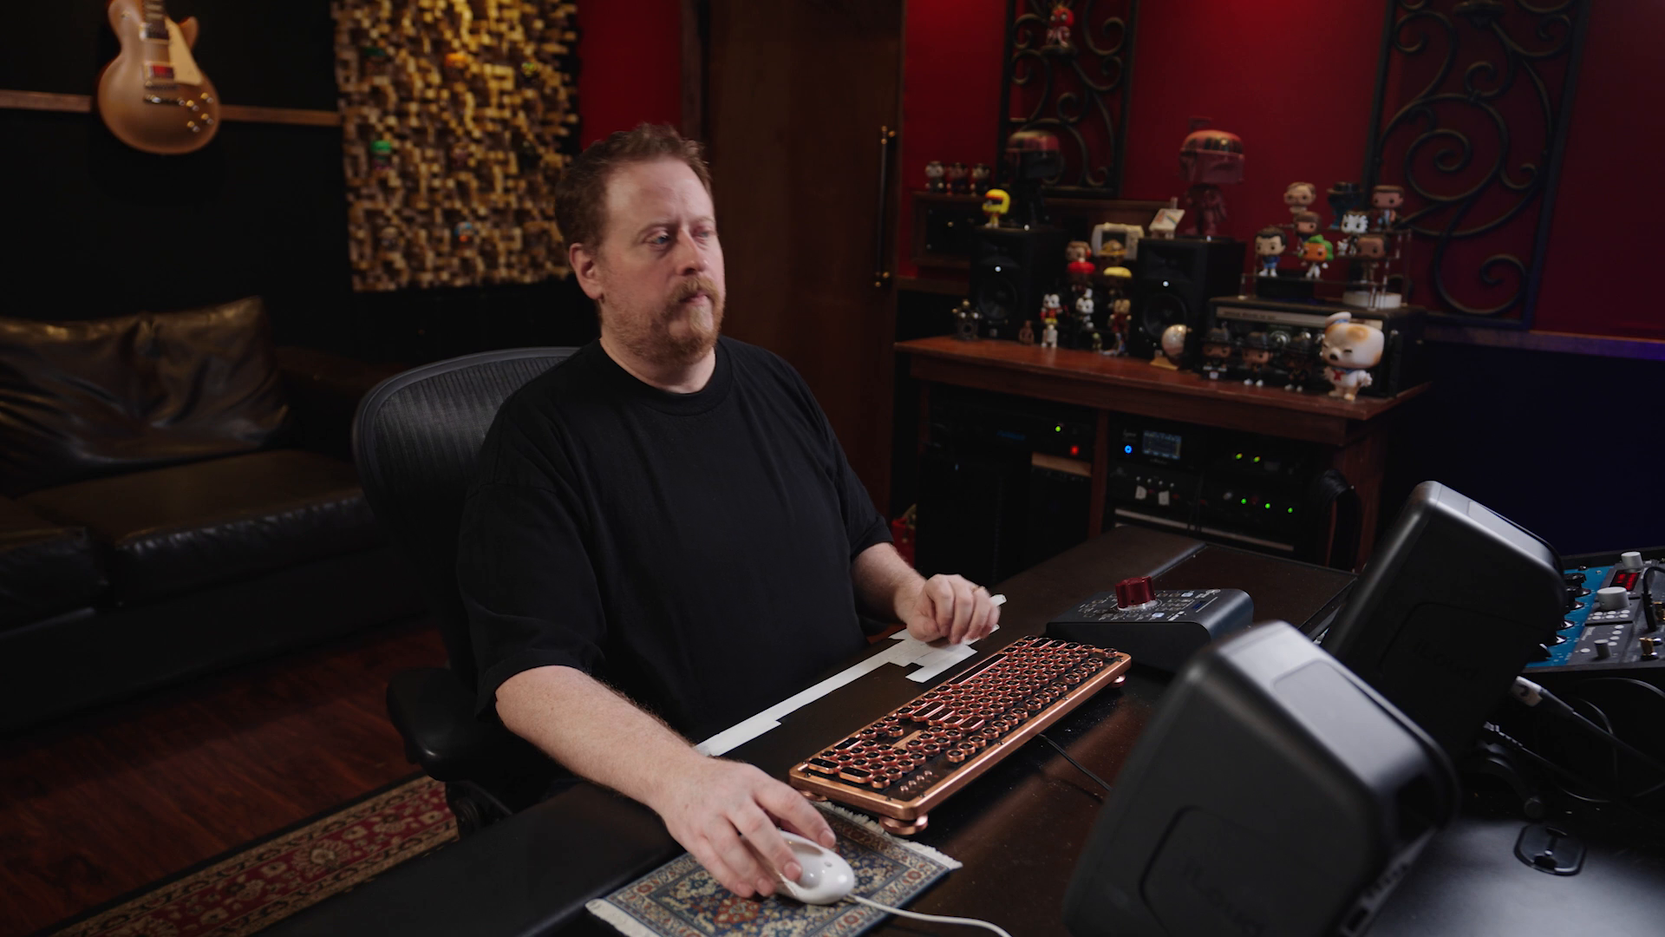
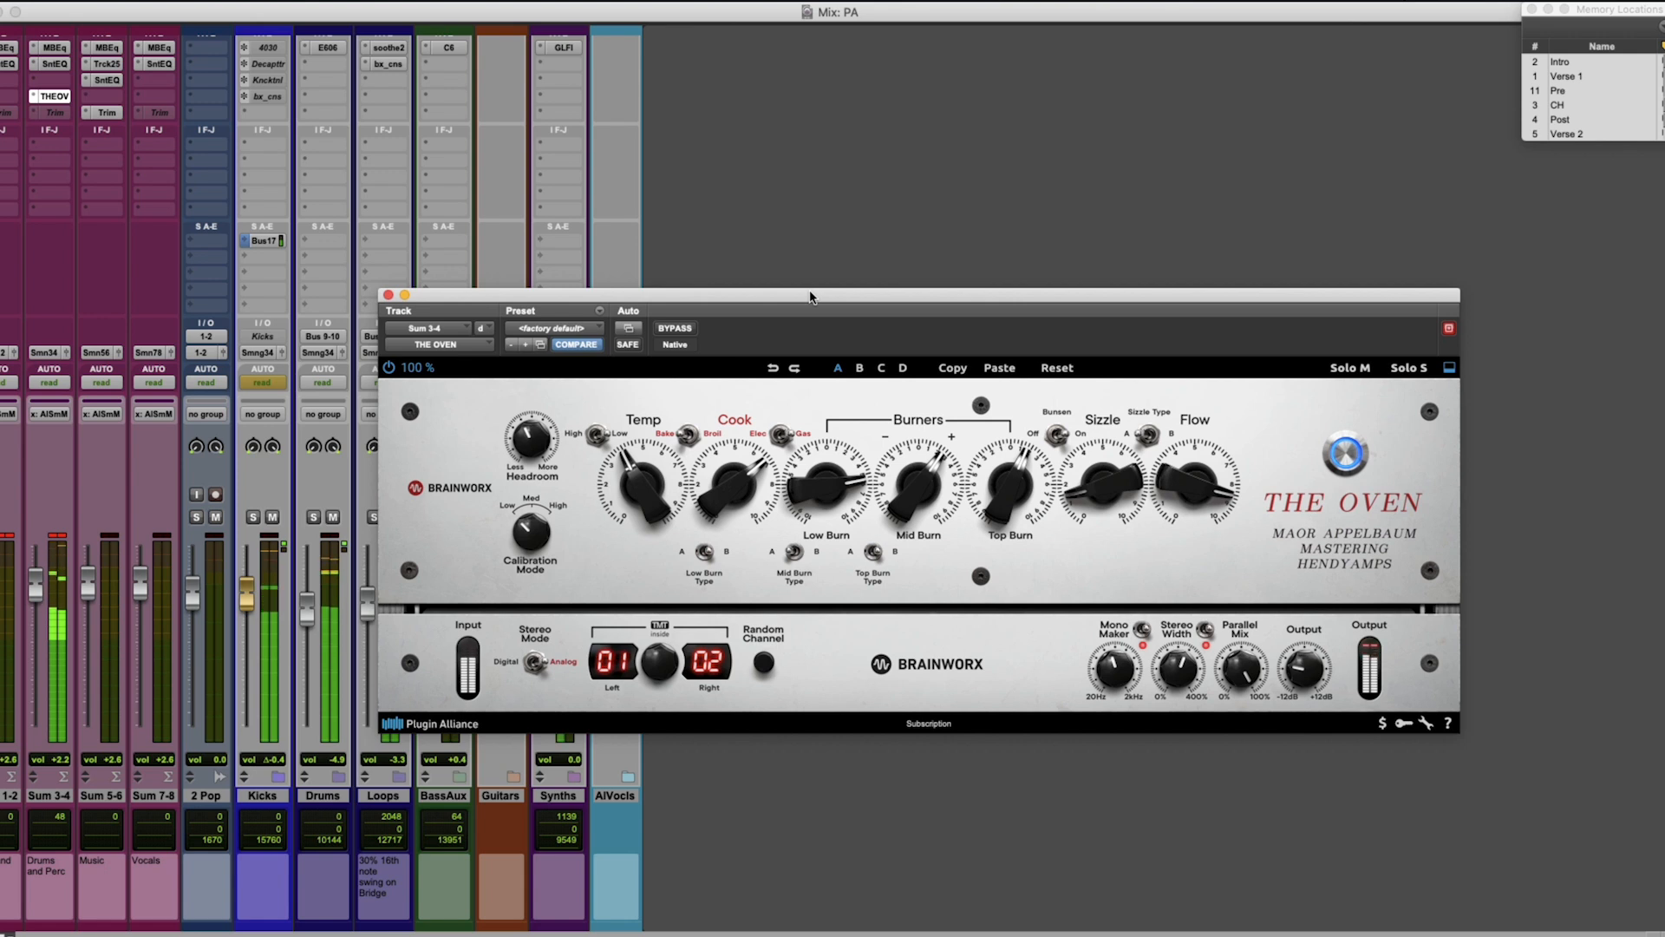
Compare The Oven with bypass on the Sum 3-4 drum bus, then sweep Mid Burn and settle at about -2.
click(676, 328)
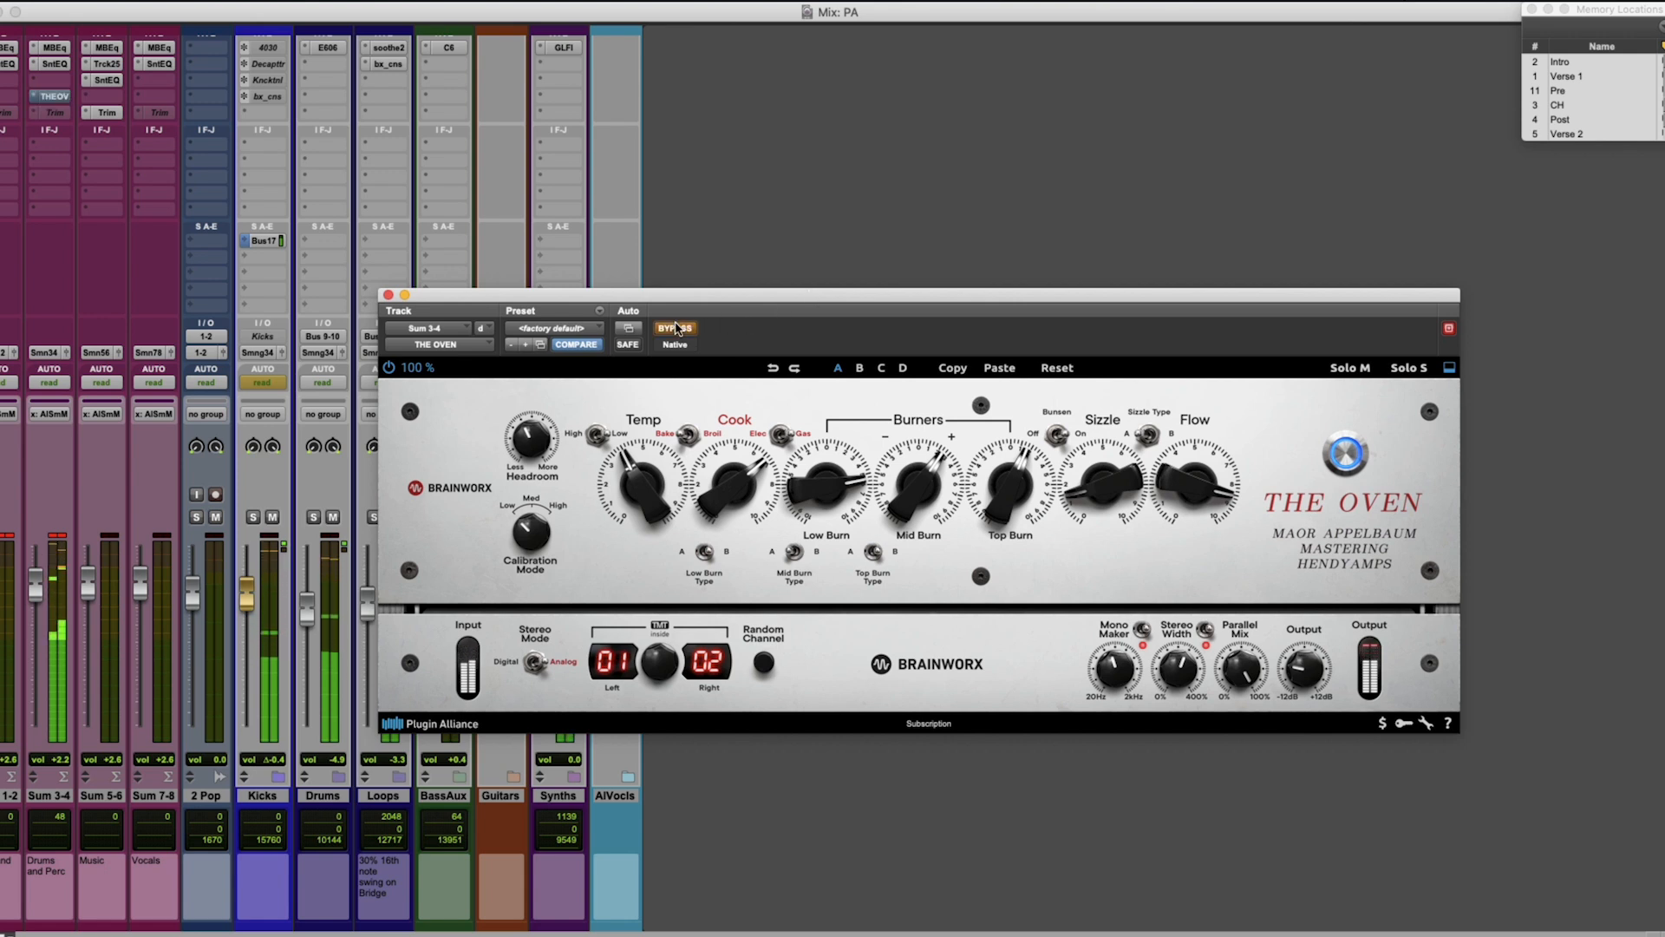
click(676, 328)
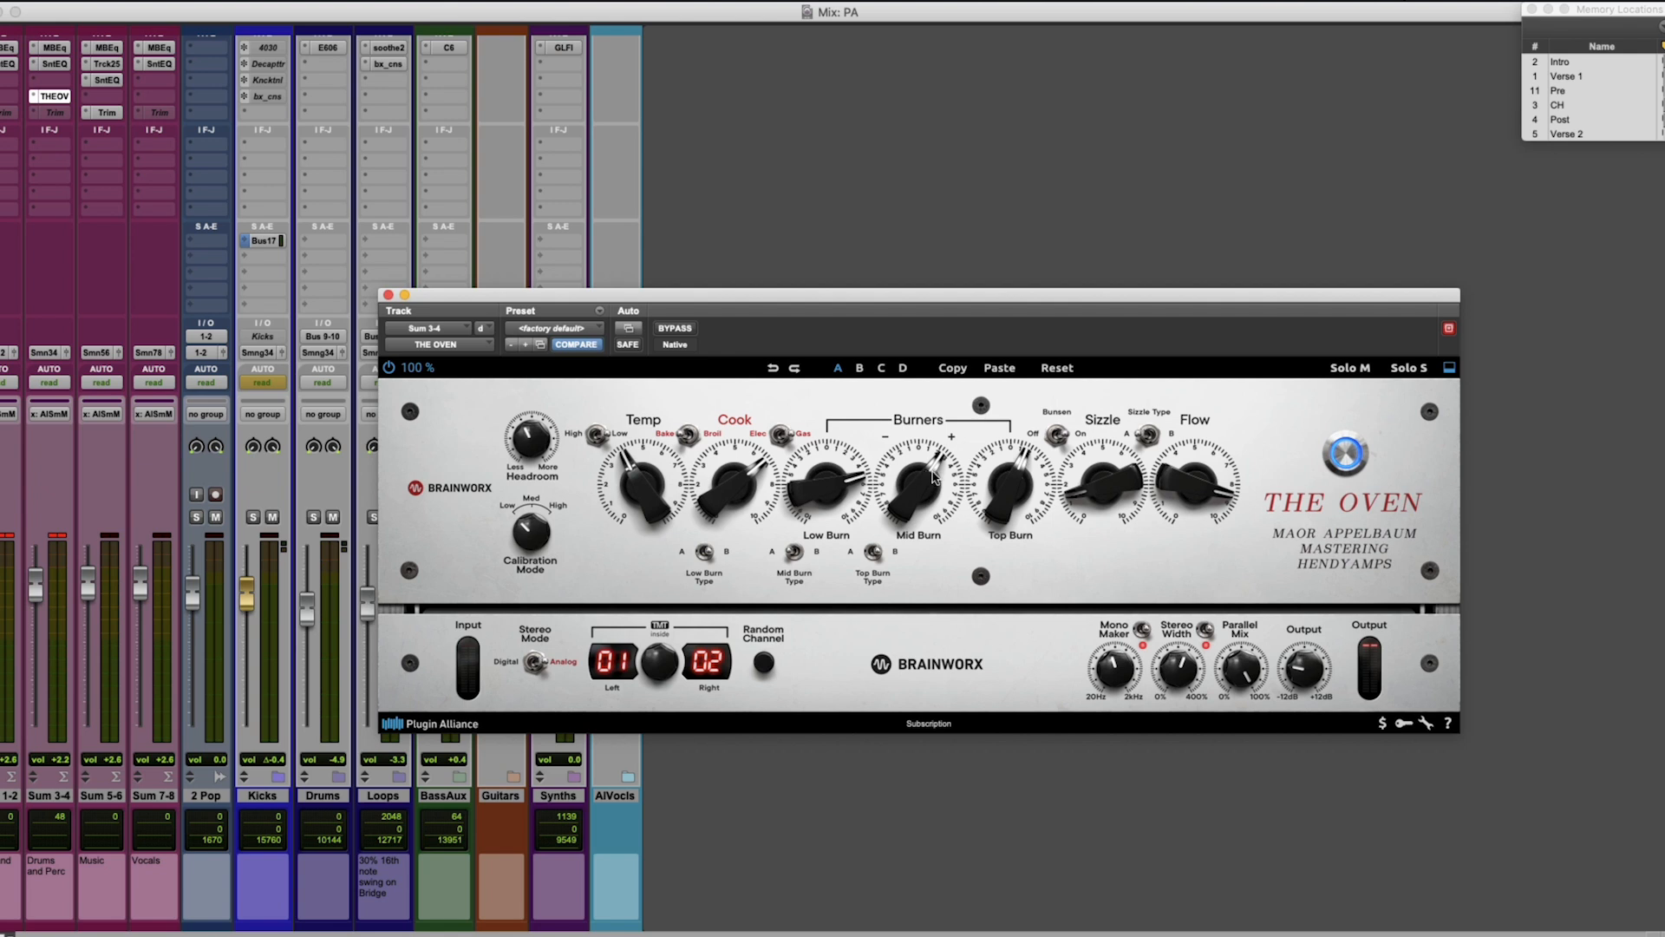
drag(932, 468, 924, 531)
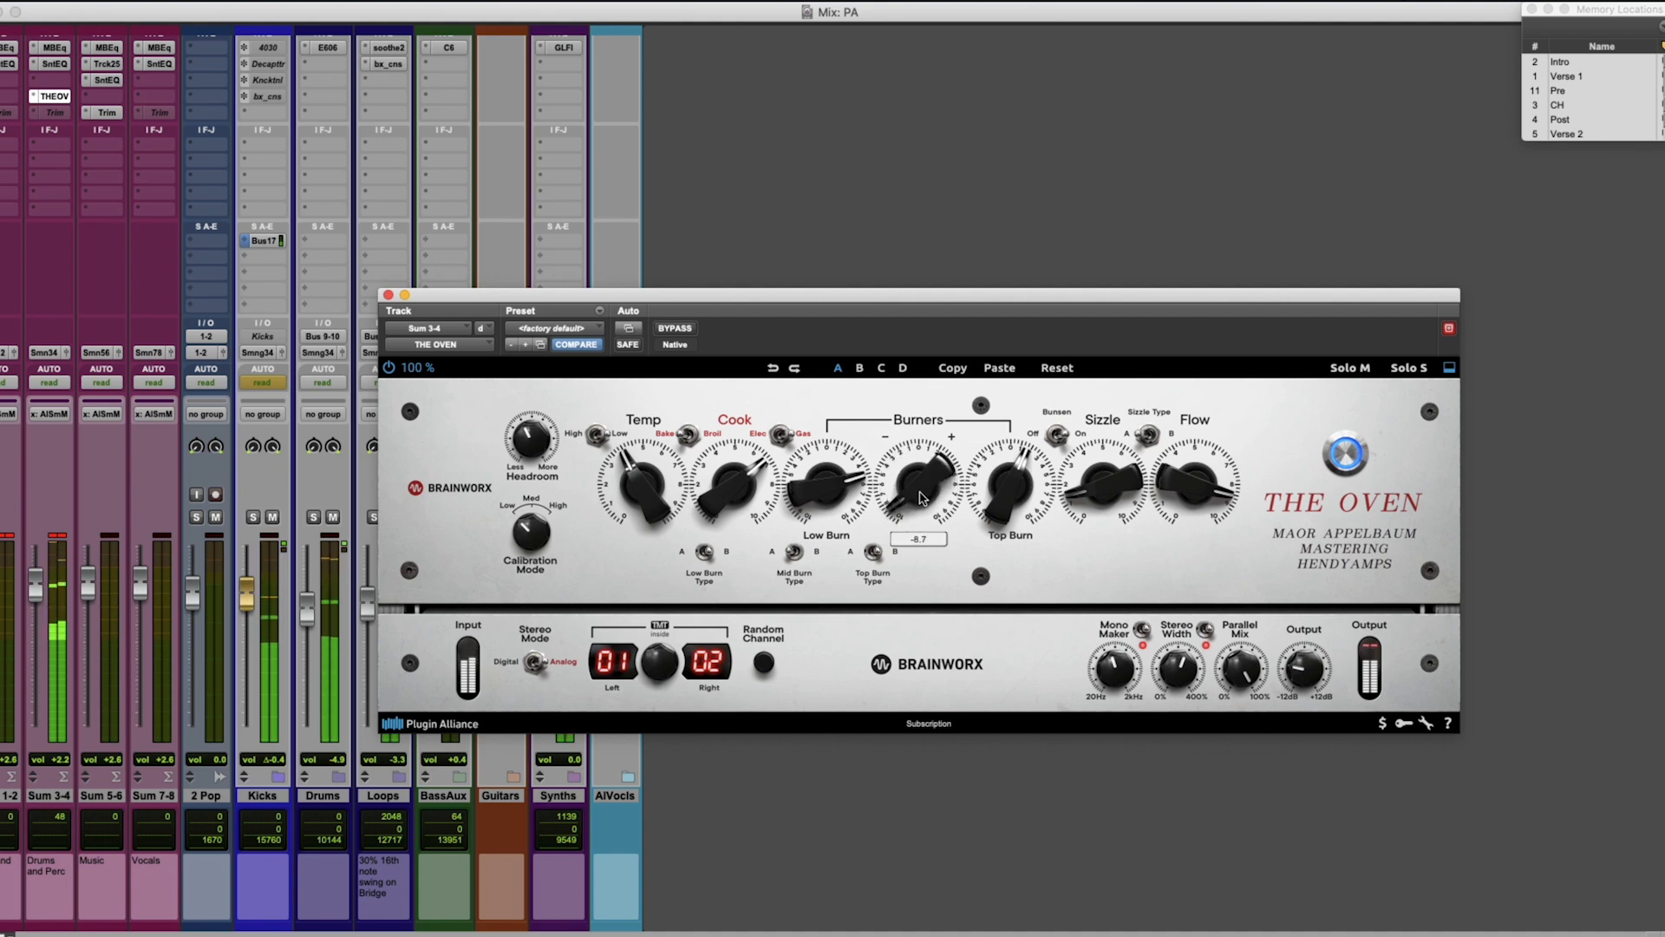
mouse_move(923, 499)
mouse_down()
mouse_move(918, 466)
mouse_move(907, 479)
mouse_up()
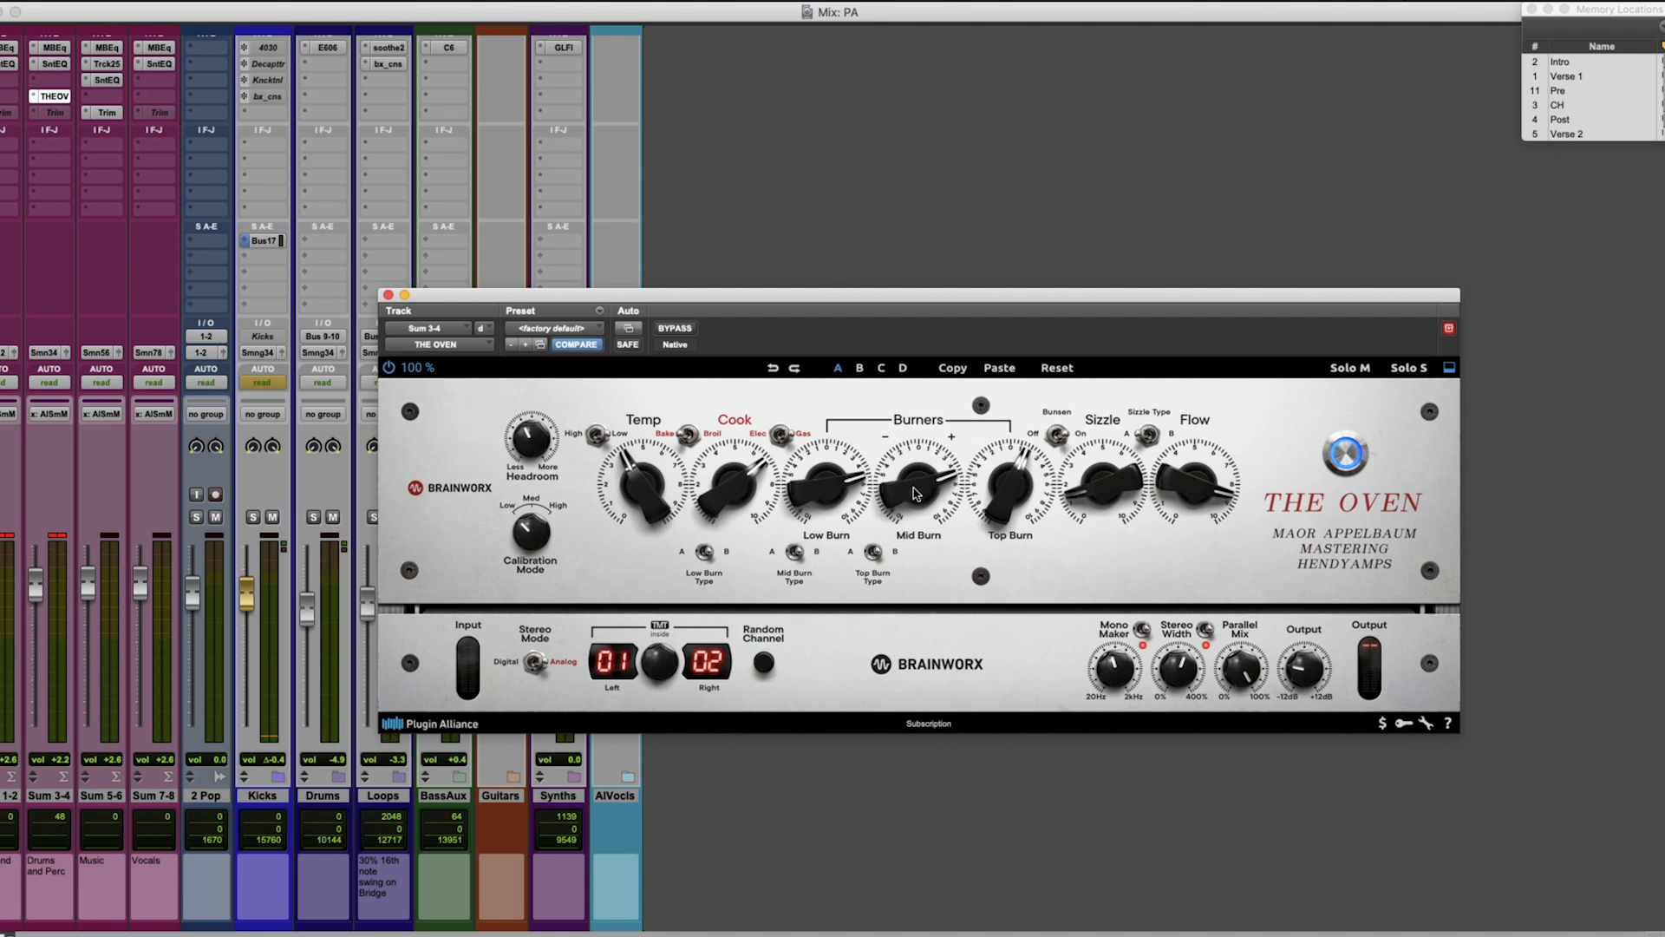
key(space)
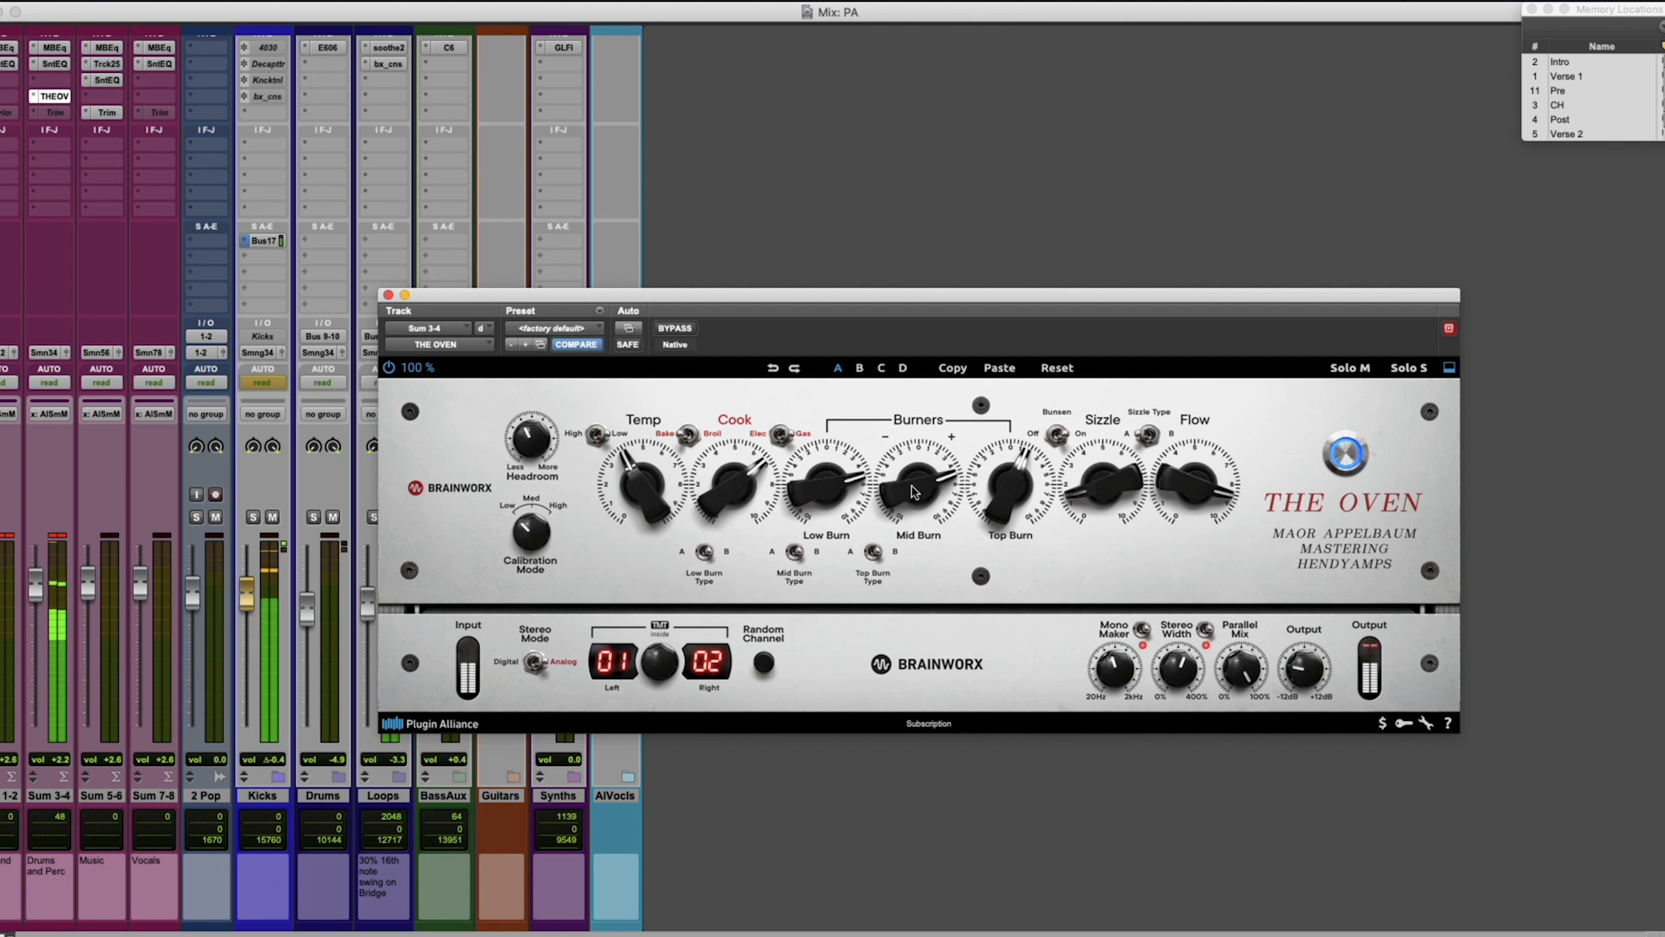
drag(914, 492, 915, 487)
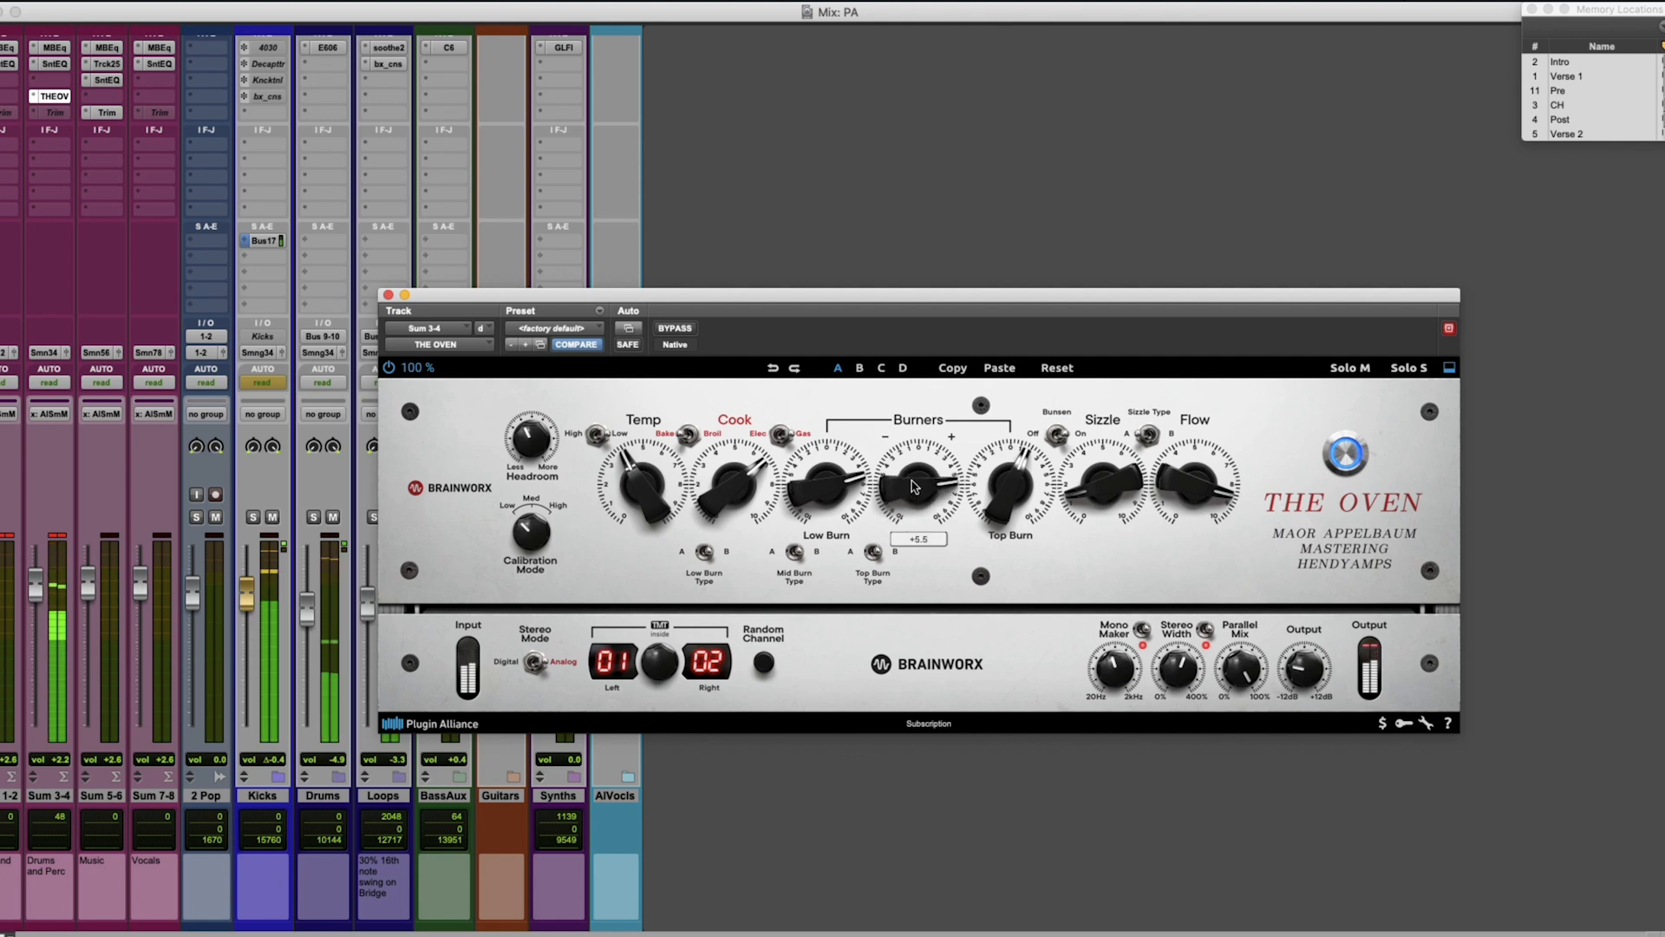
drag(914, 486, 911, 539)
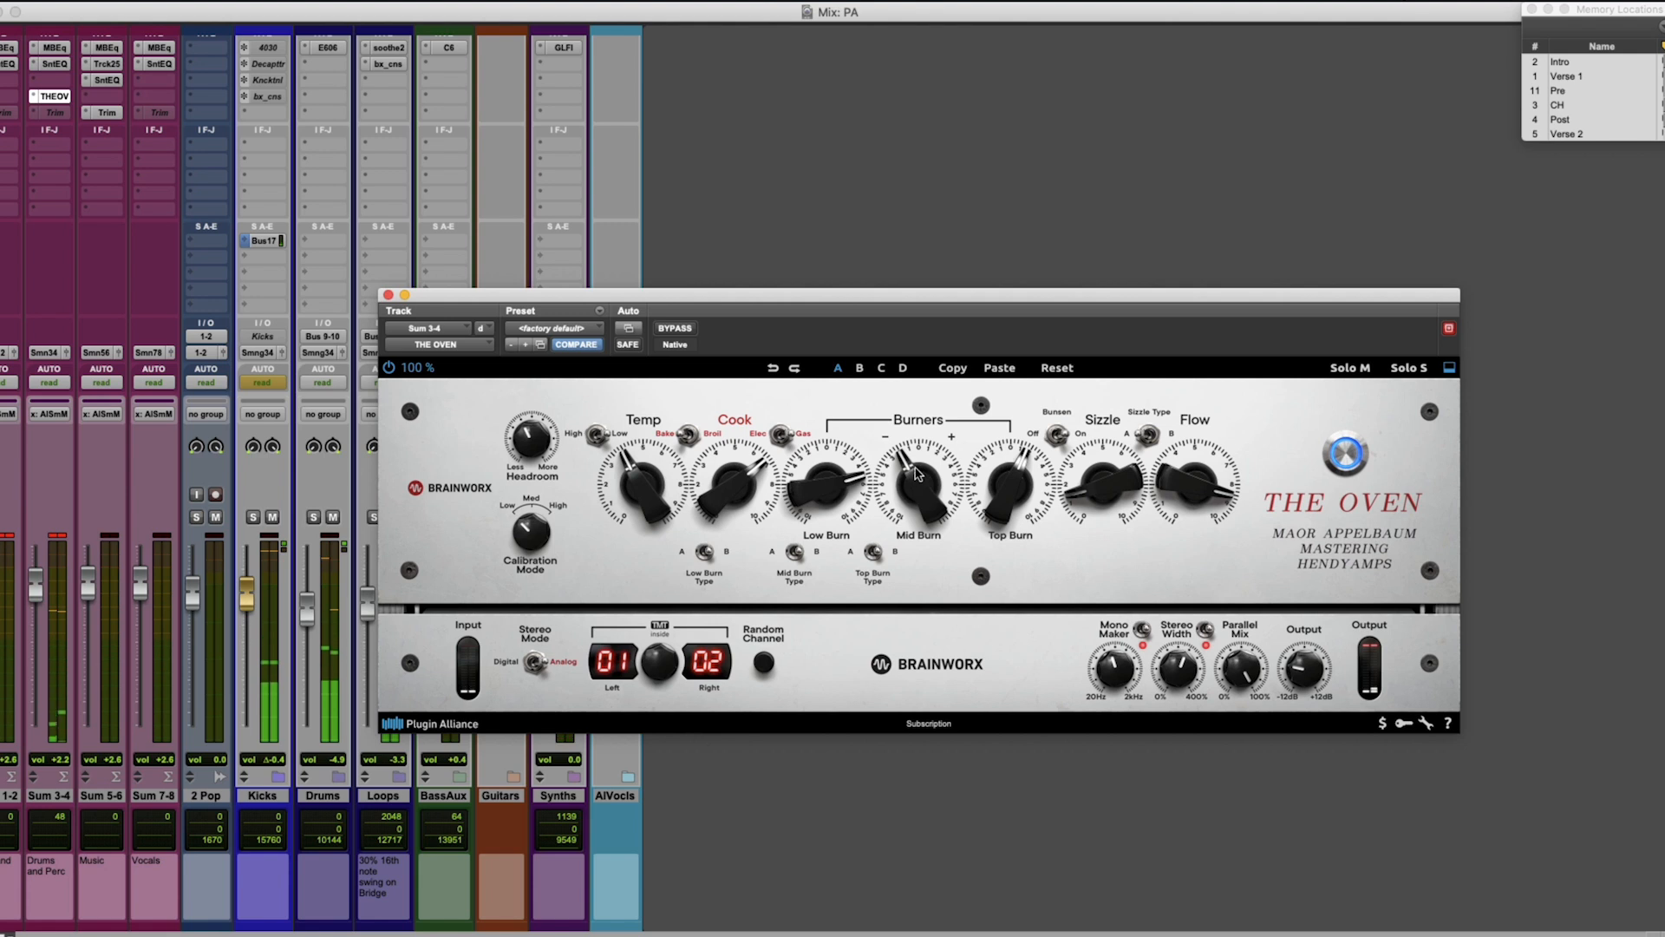
drag(847, 473, 851, 479)
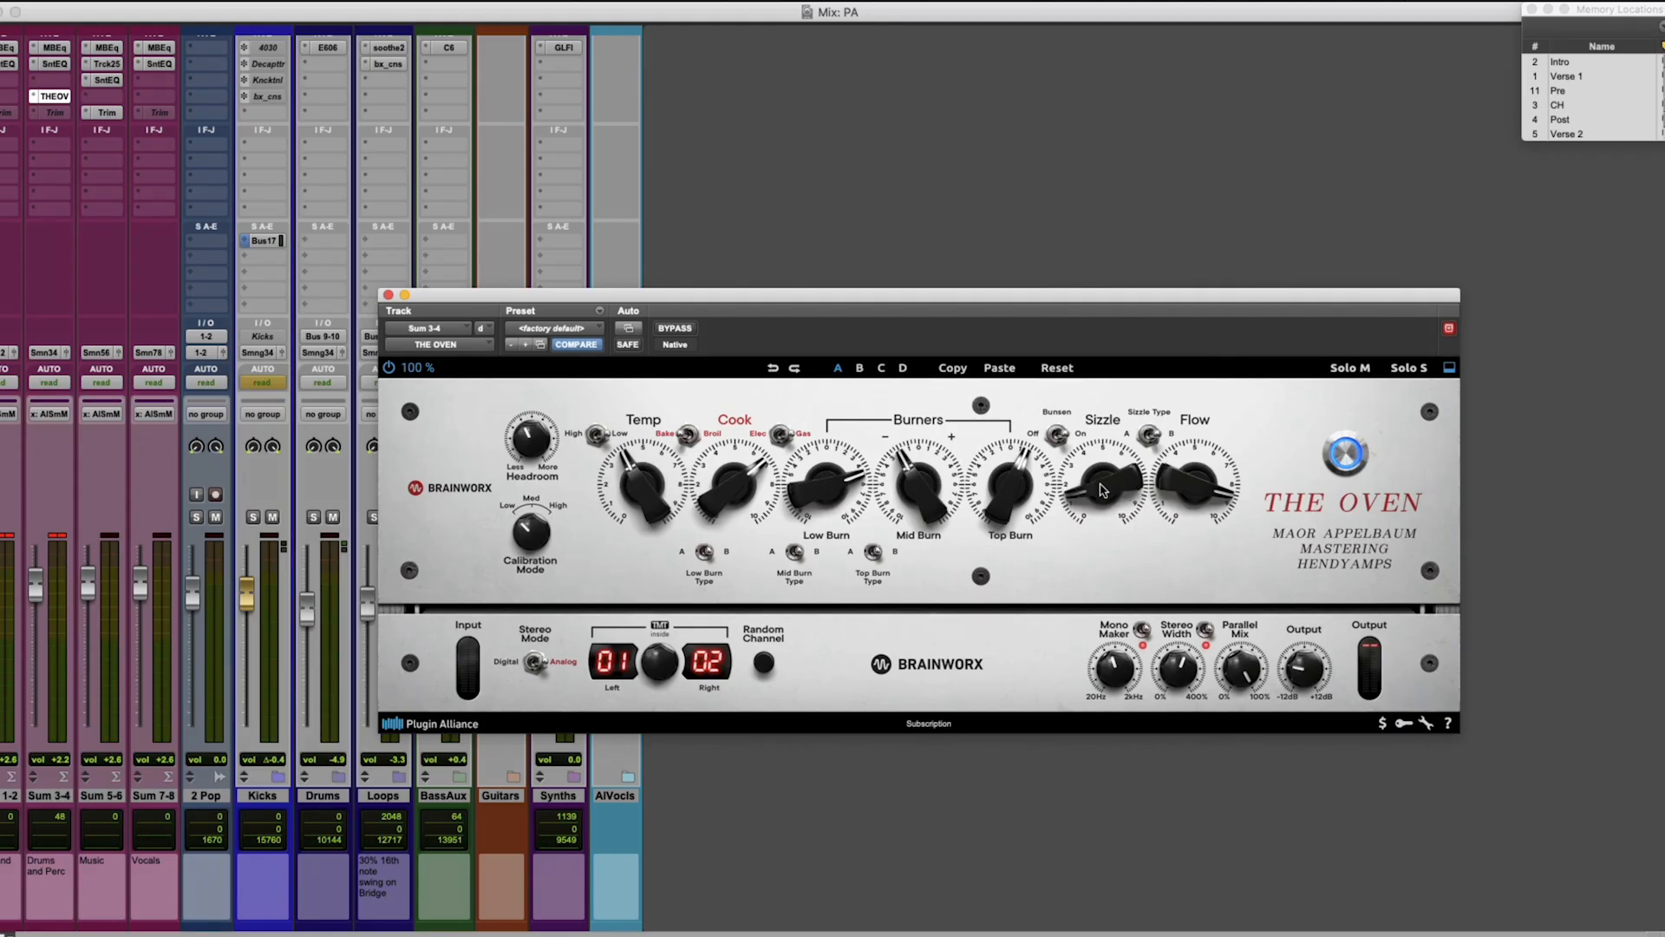
Set Sizzle to about 5, Top Burn near 0 and Cook to about 7 on the Sum 3-4 bus while auditioning the drums.
key(space)
drag(1104, 488, 1111, 436)
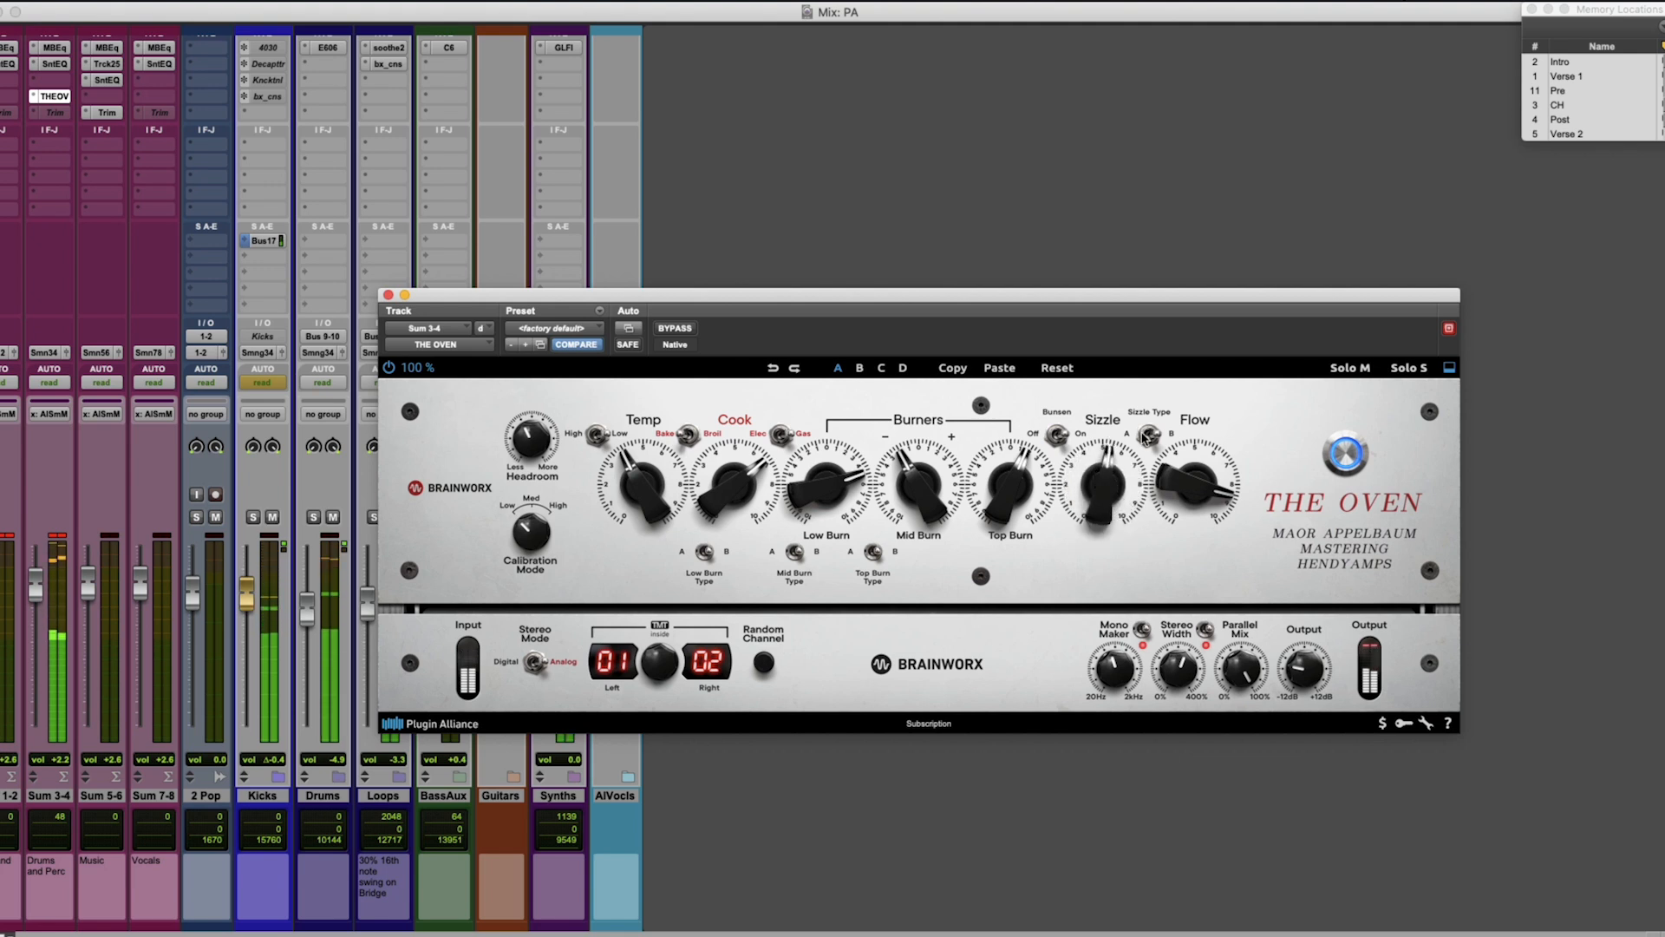
click(1147, 430)
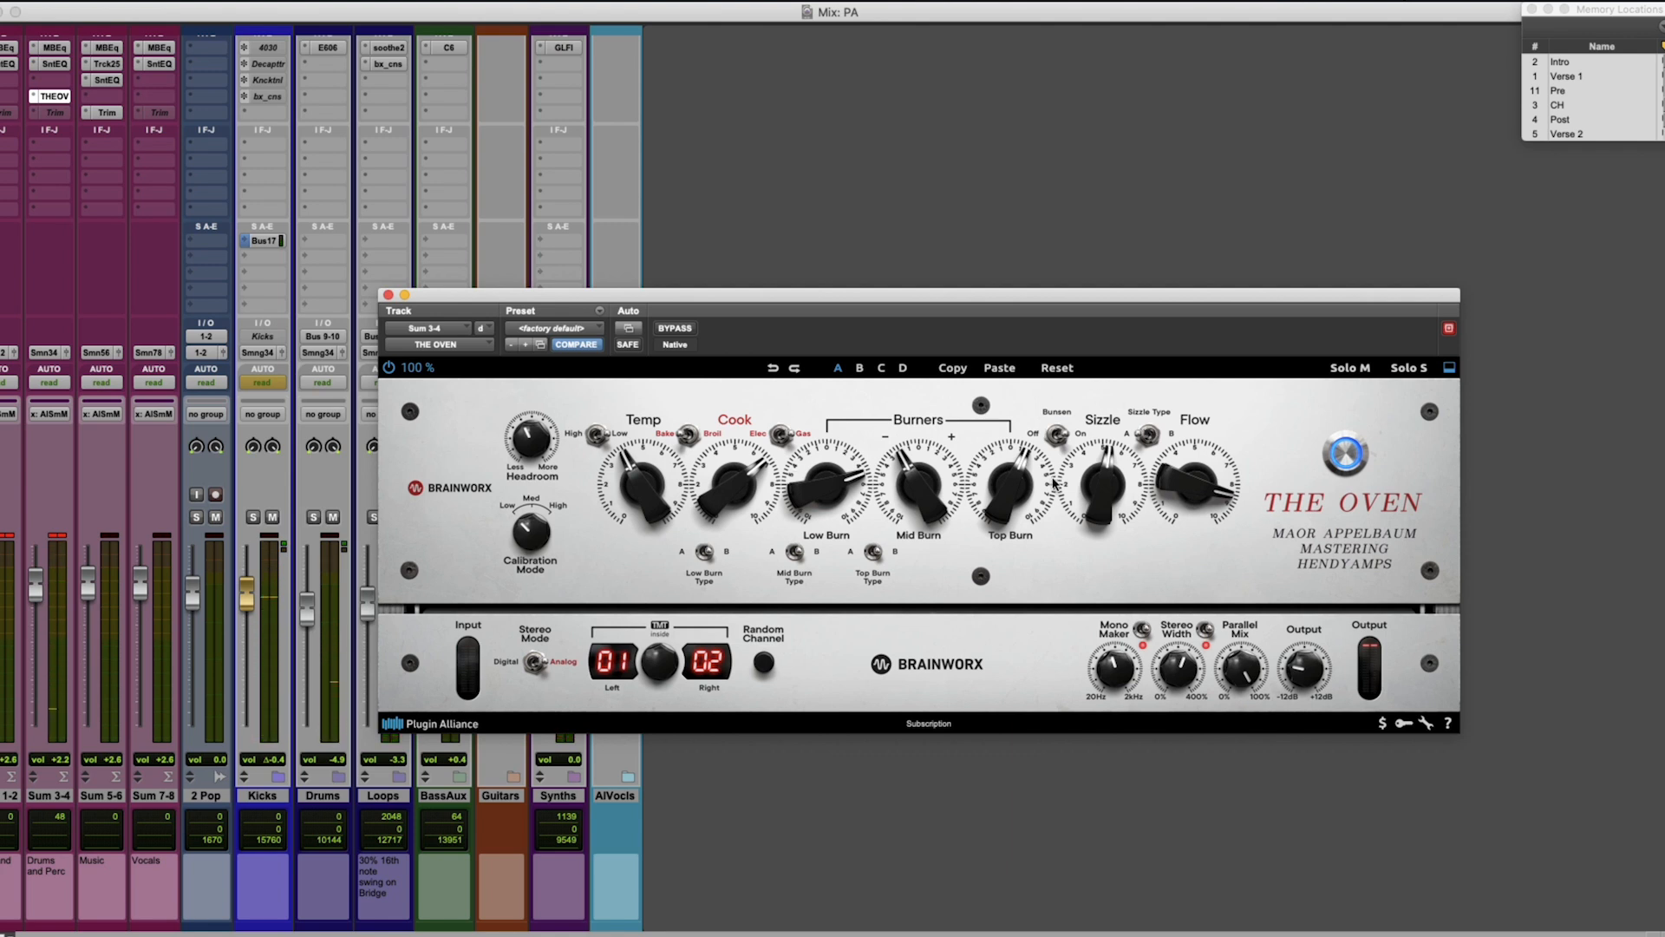
drag(1004, 493, 1011, 494)
drag(657, 488, 714, 481)
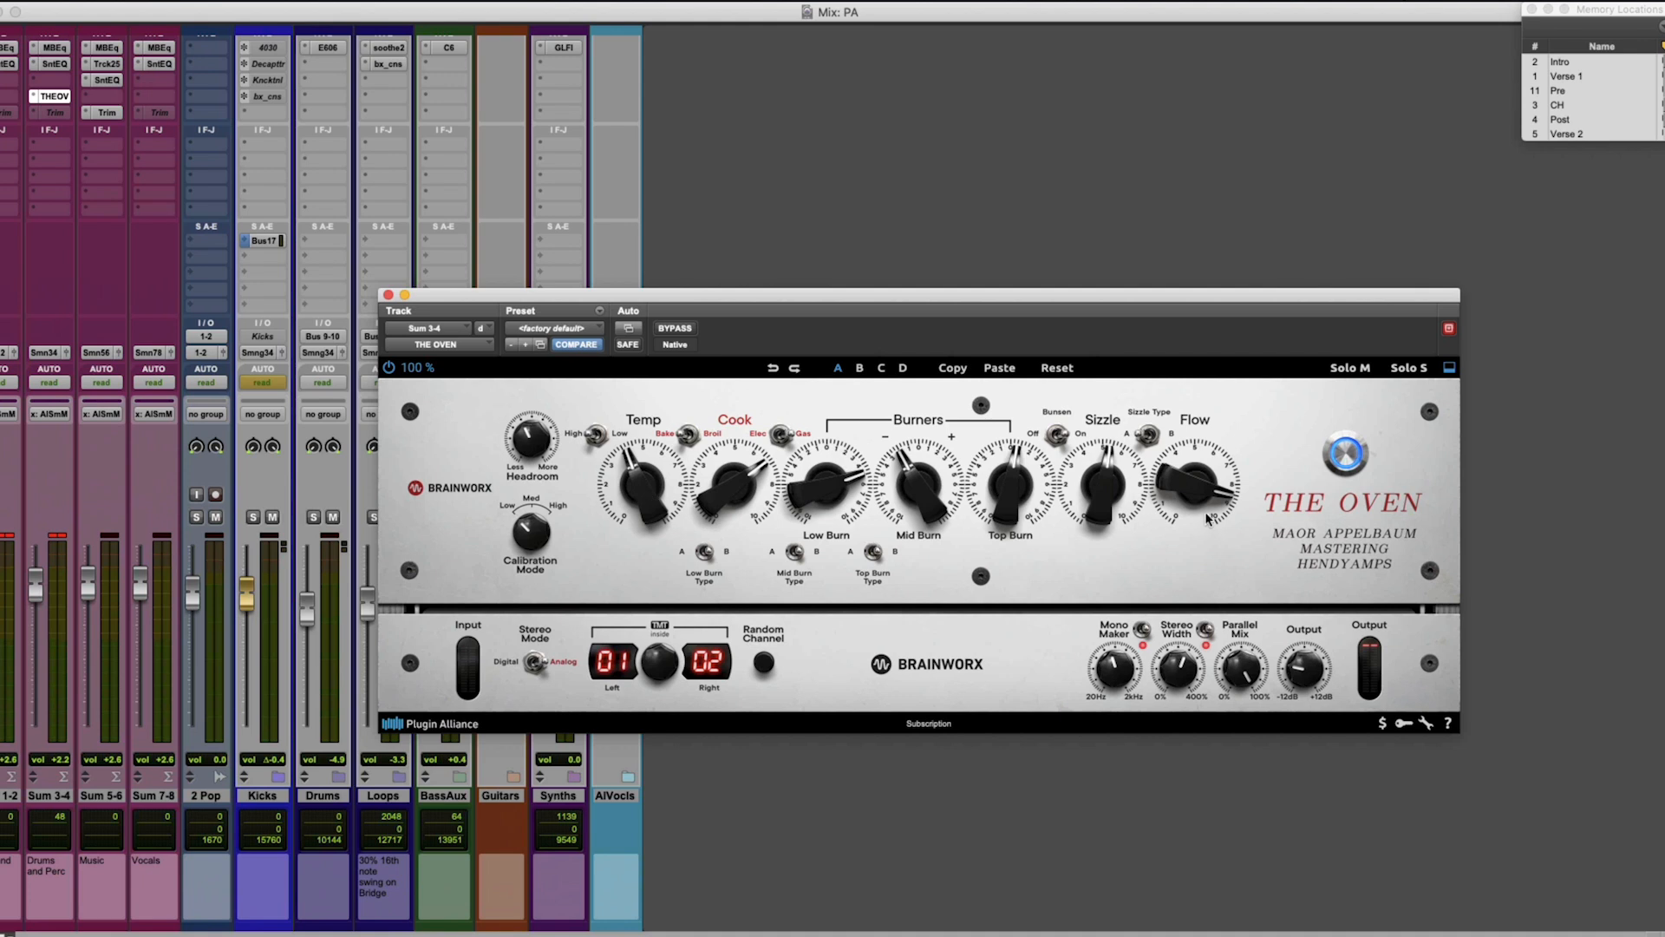
Drive the Sum 3-4 bus harder with Headroom about -13.6 dB, Temp about 5 and Calibration Mode on High, adjusting Parallel Mix.
key(space)
scroll(1167, 499, up, 2)
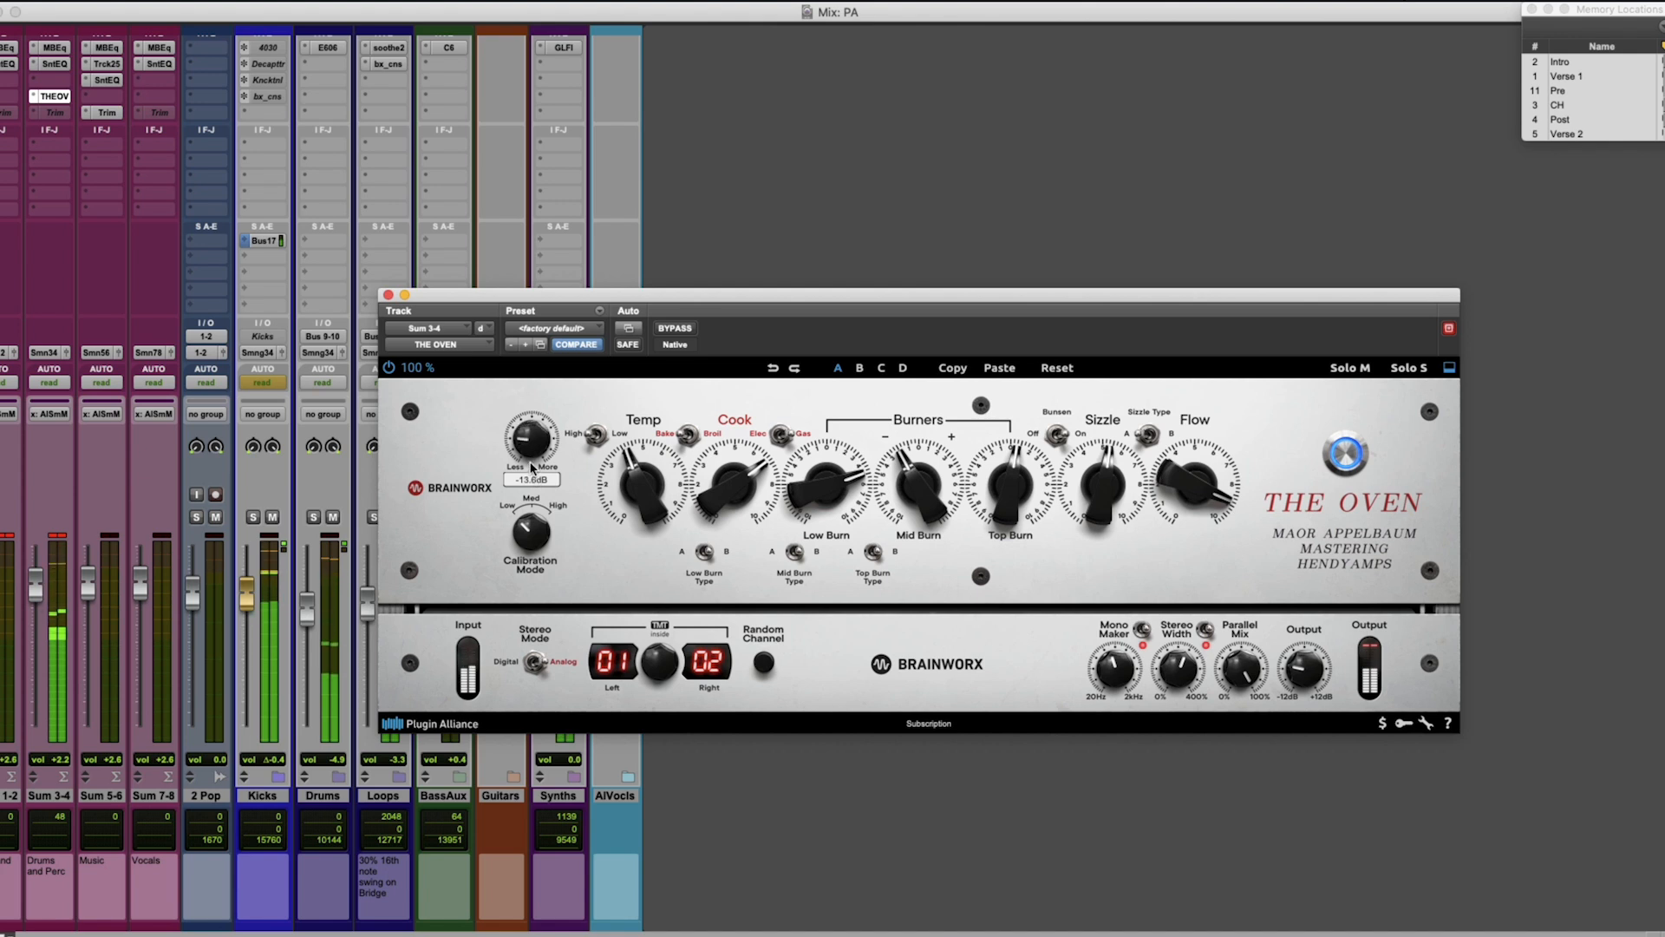
scroll(634, 497, up, 2)
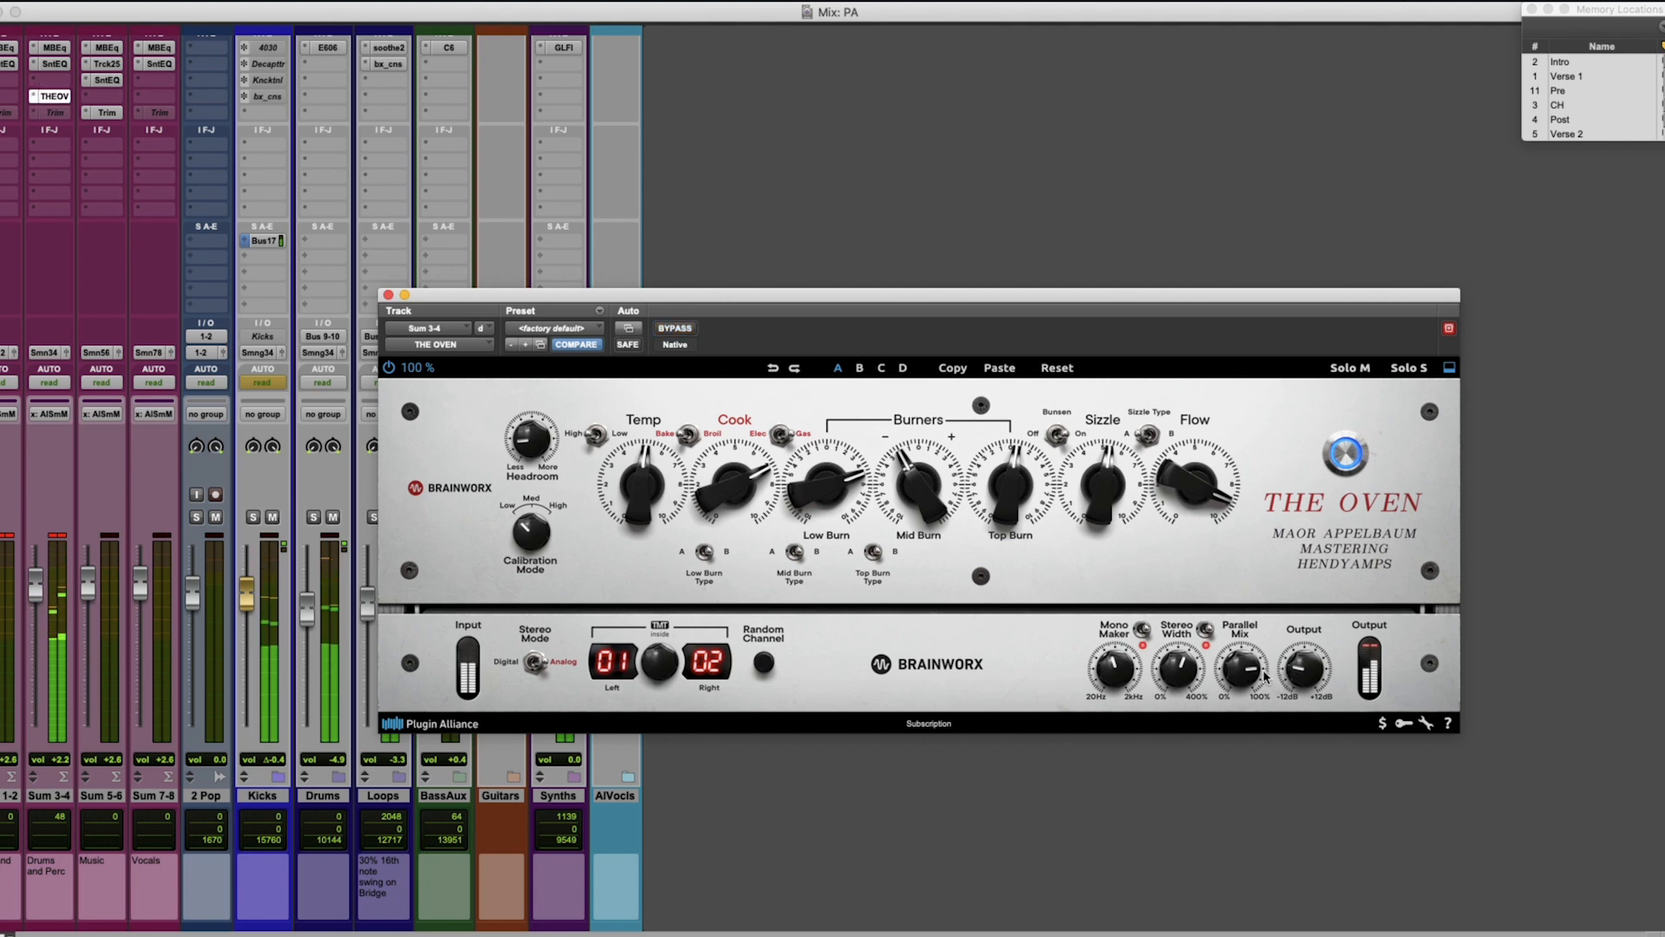
drag(1243, 664, 1305, 664)
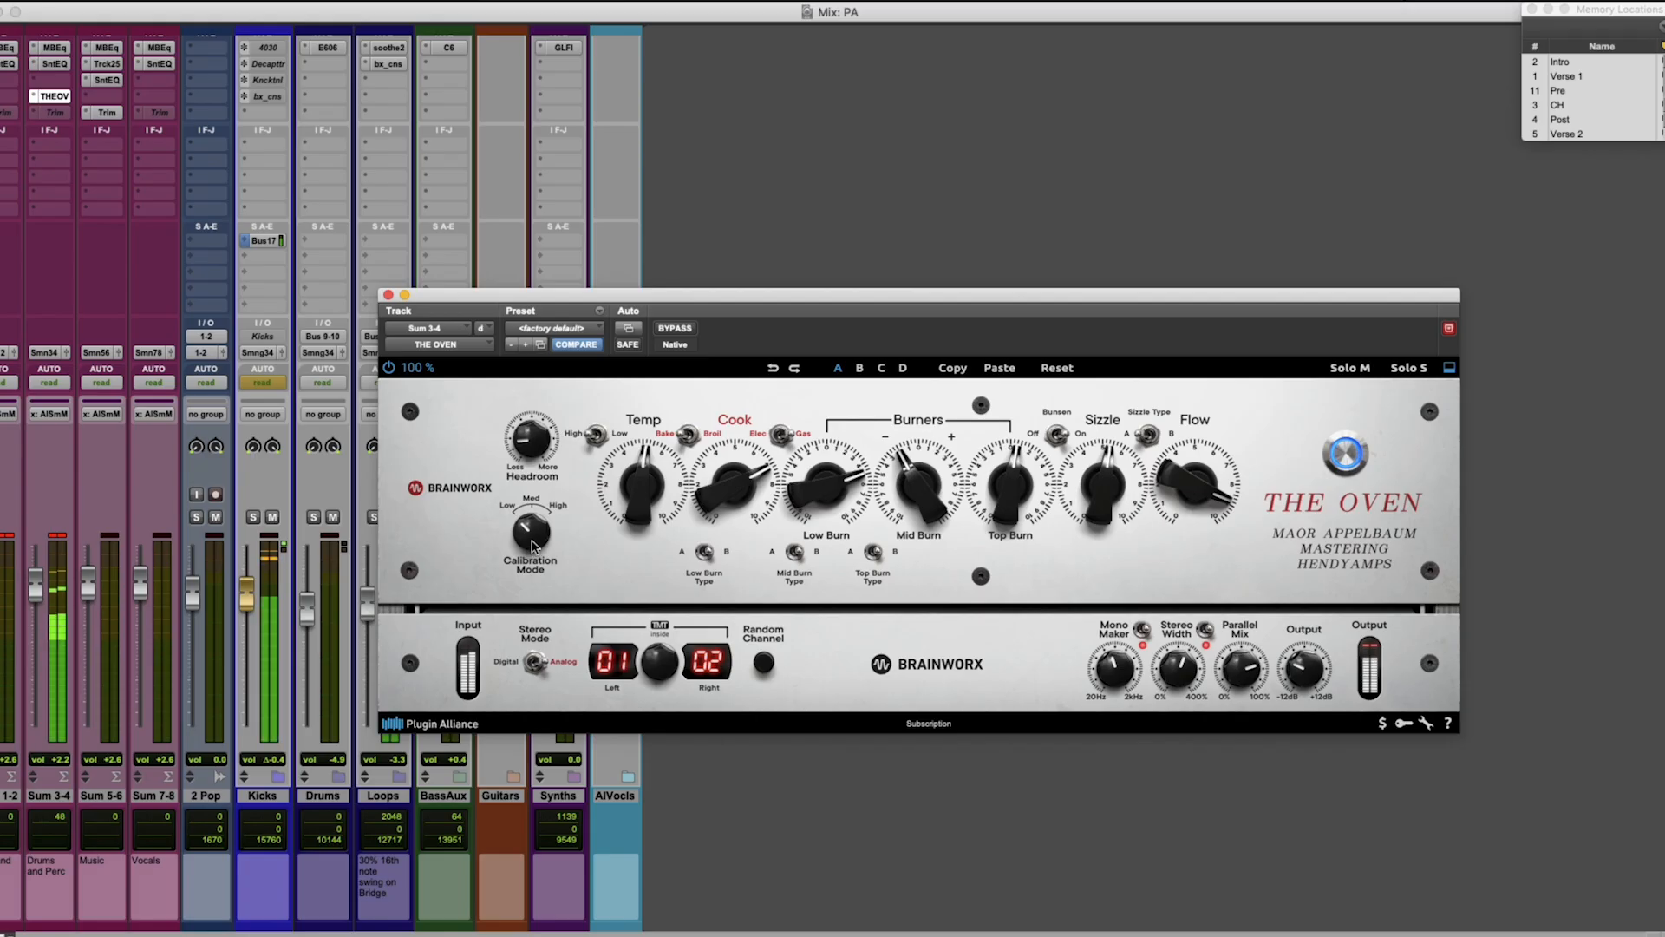
scroll(535, 537, up, 2)
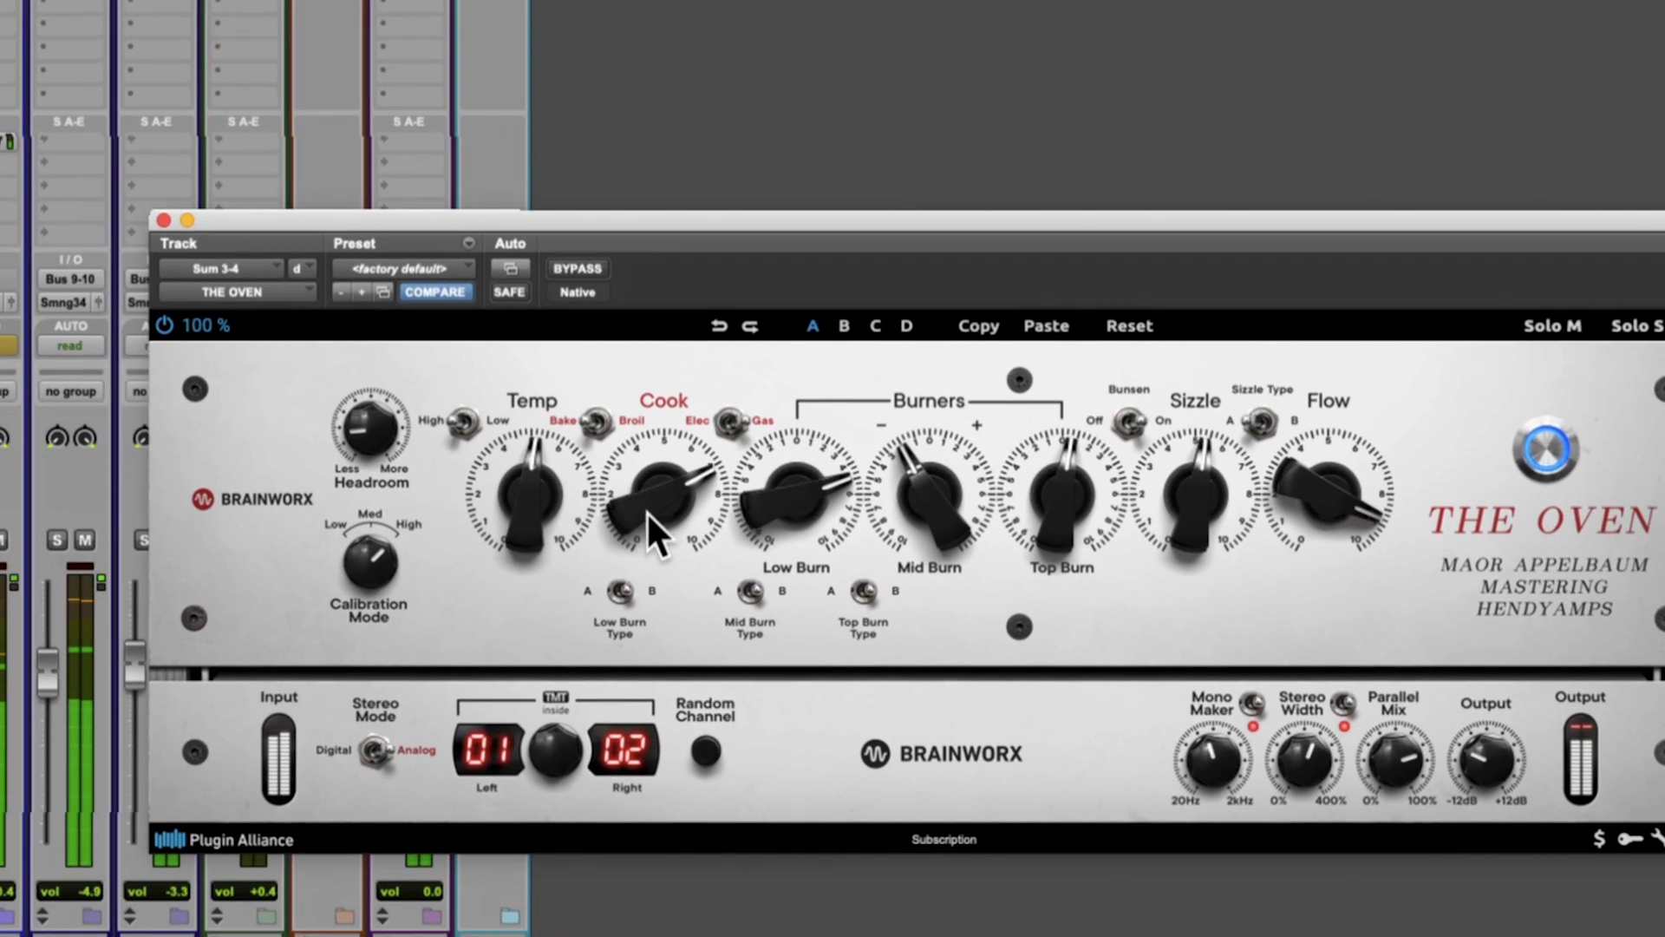
Exaggerate the drum bus tone with Cook about 8, Low Burn about -6, Mid Burn about +9, Top Burn about -9 and Sizzle about 3.
drag(647, 511, 653, 486)
drag(1214, 514, 1216, 544)
drag(904, 524, 826, 598)
drag(713, 536, 720, 457)
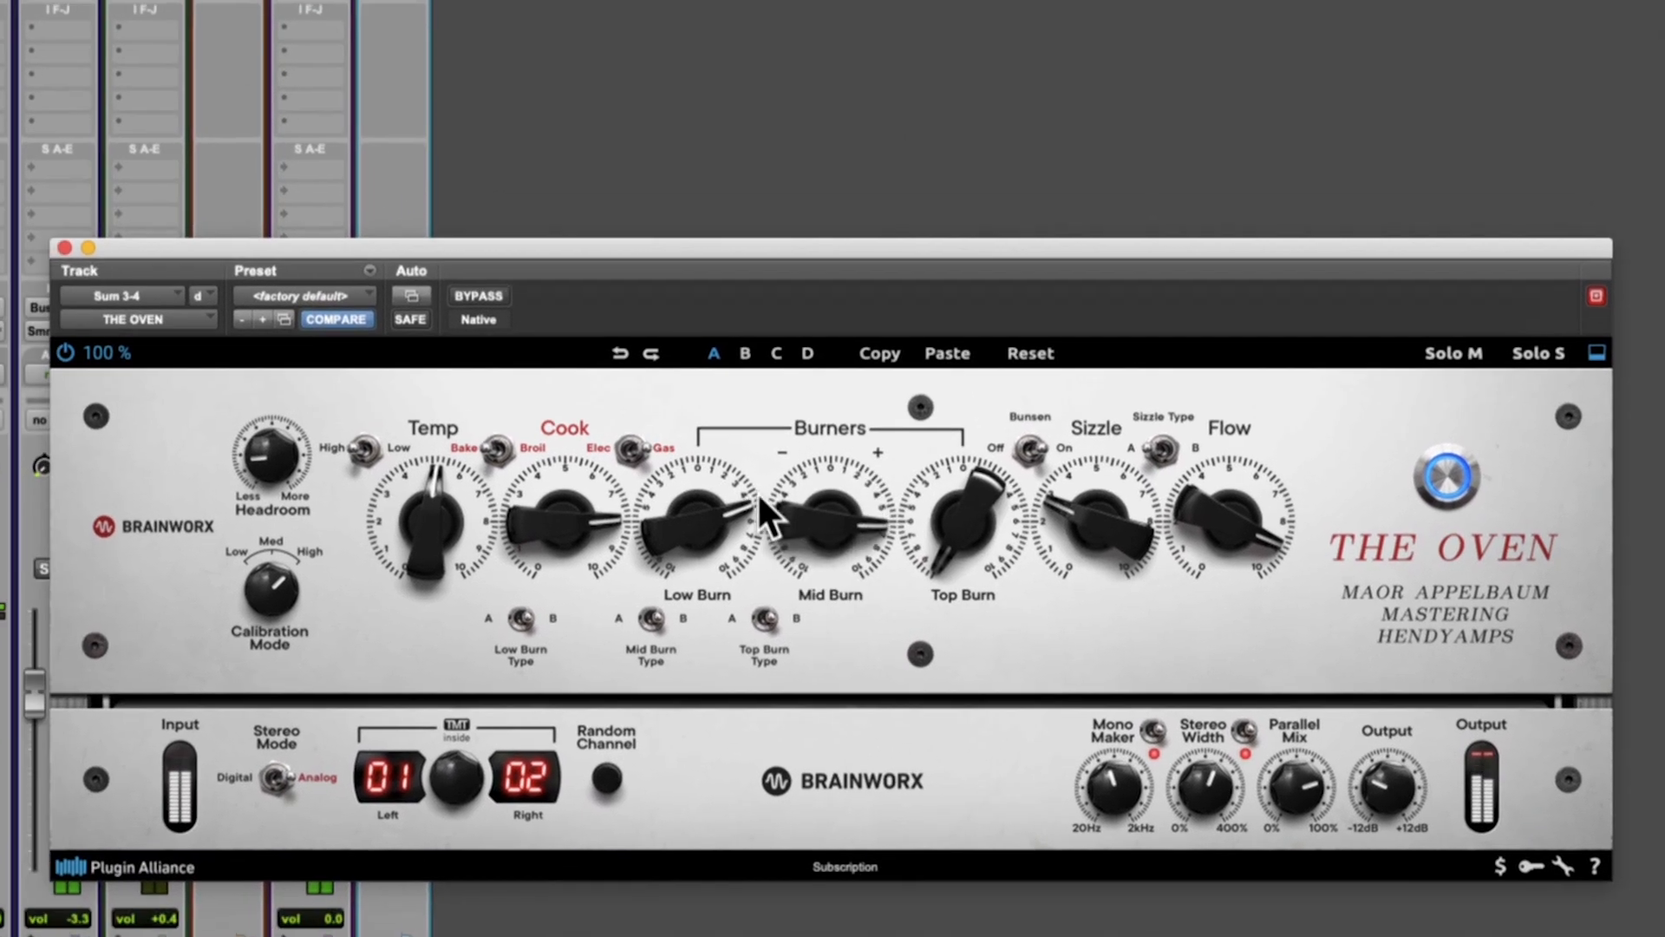
drag(568, 505, 562, 540)
drag(739, 517, 736, 581)
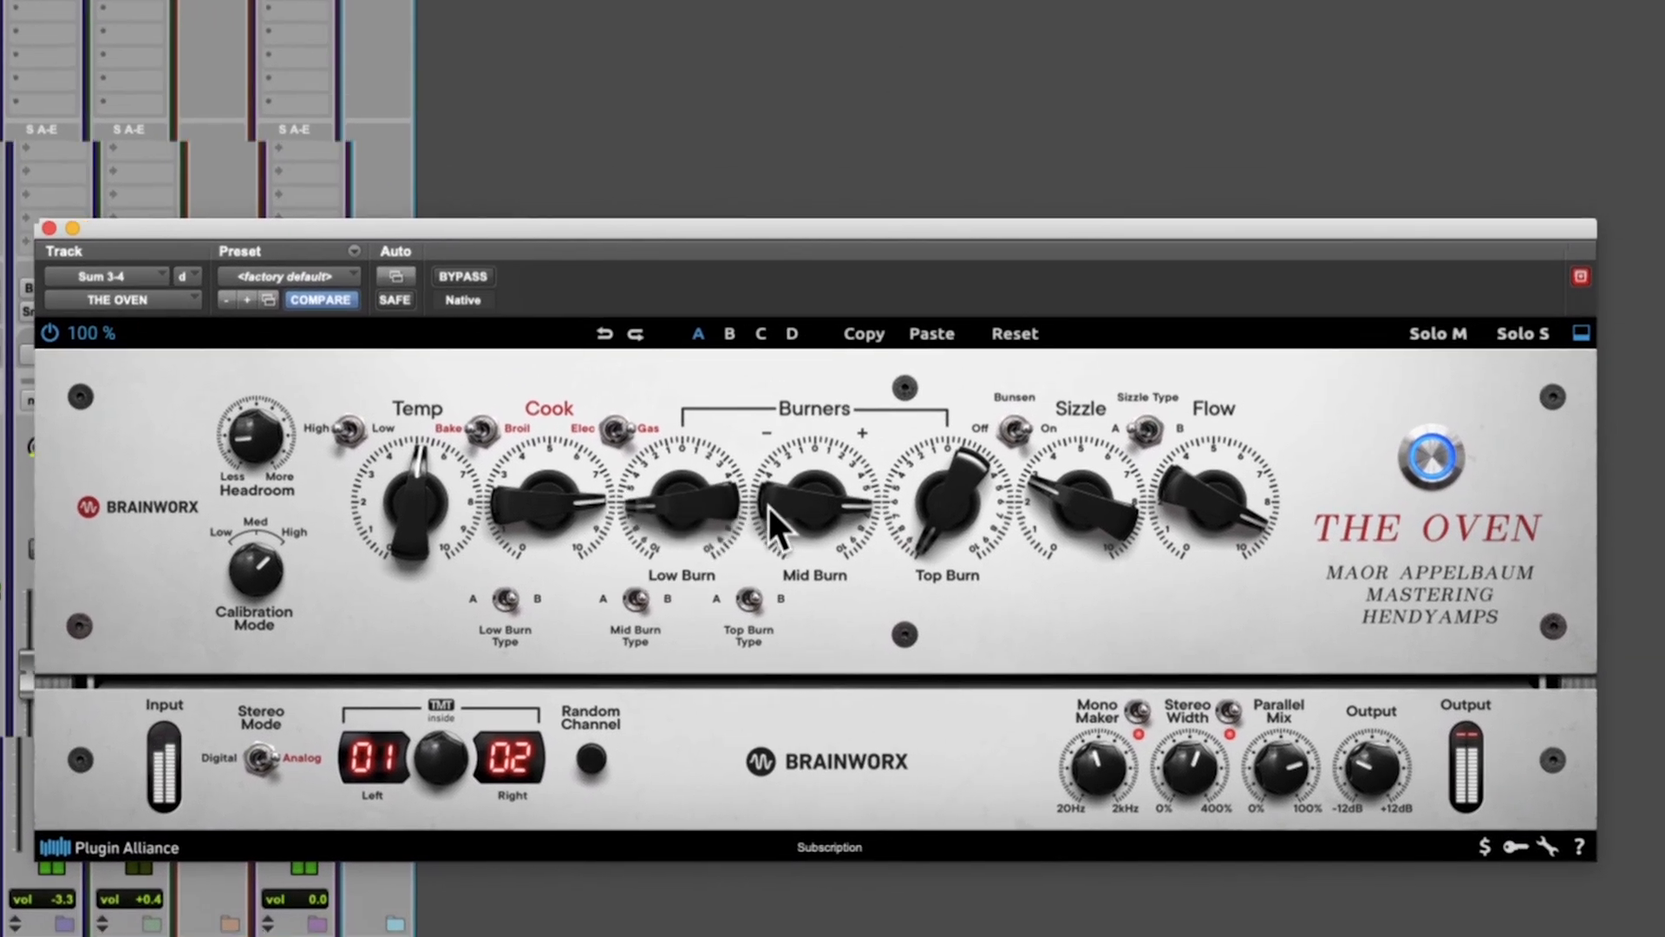
drag(773, 508, 781, 482)
Blend the extreme drum settings in at a low Parallel Mix, trim Output, and compare the result with bypass.
drag(1240, 778, 1232, 746)
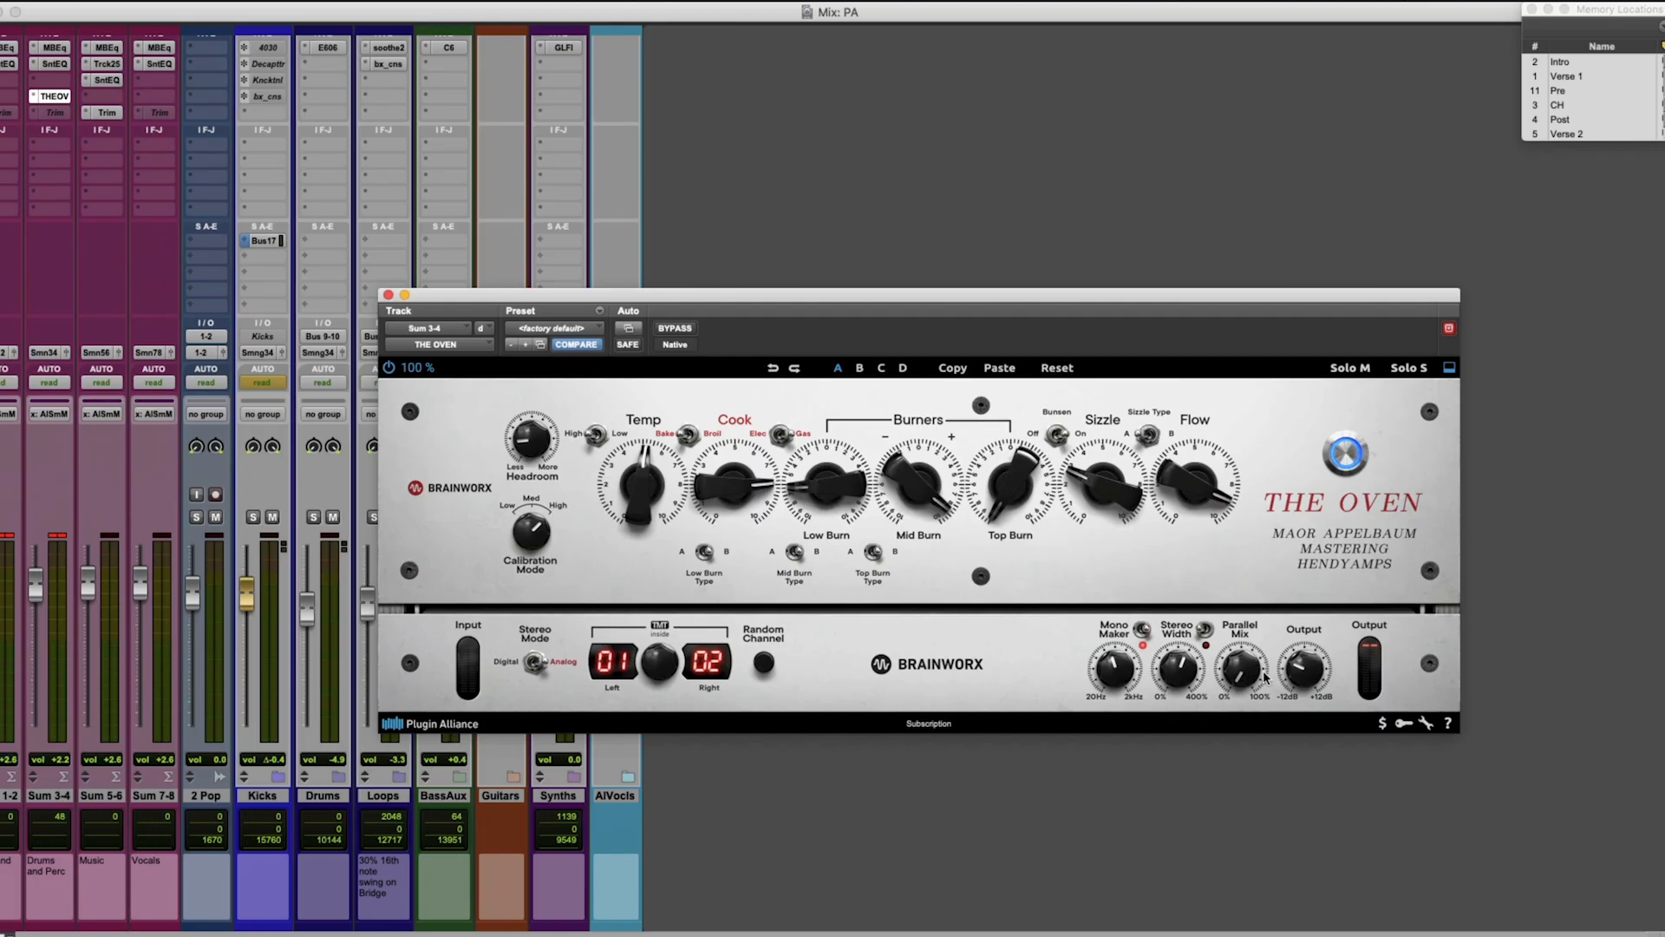
mouse_move(1253, 677)
mouse_down()
mouse_move(1259, 642)
mouse_move(1256, 656)
mouse_up()
click(672, 327)
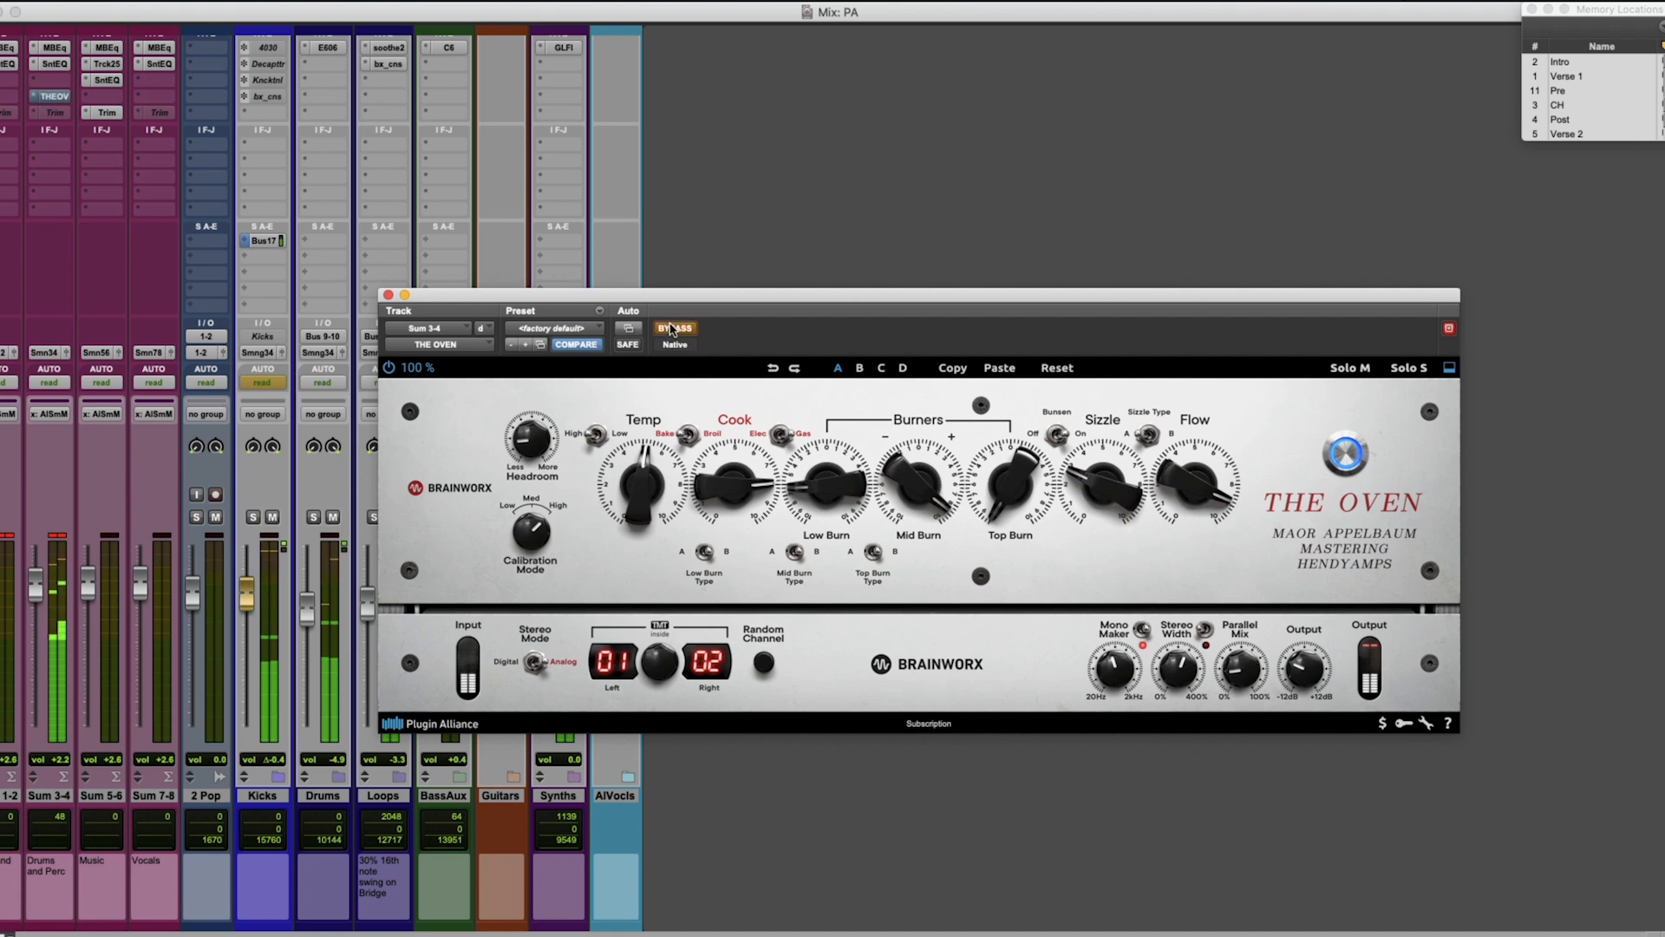
drag(1301, 670, 1310, 668)
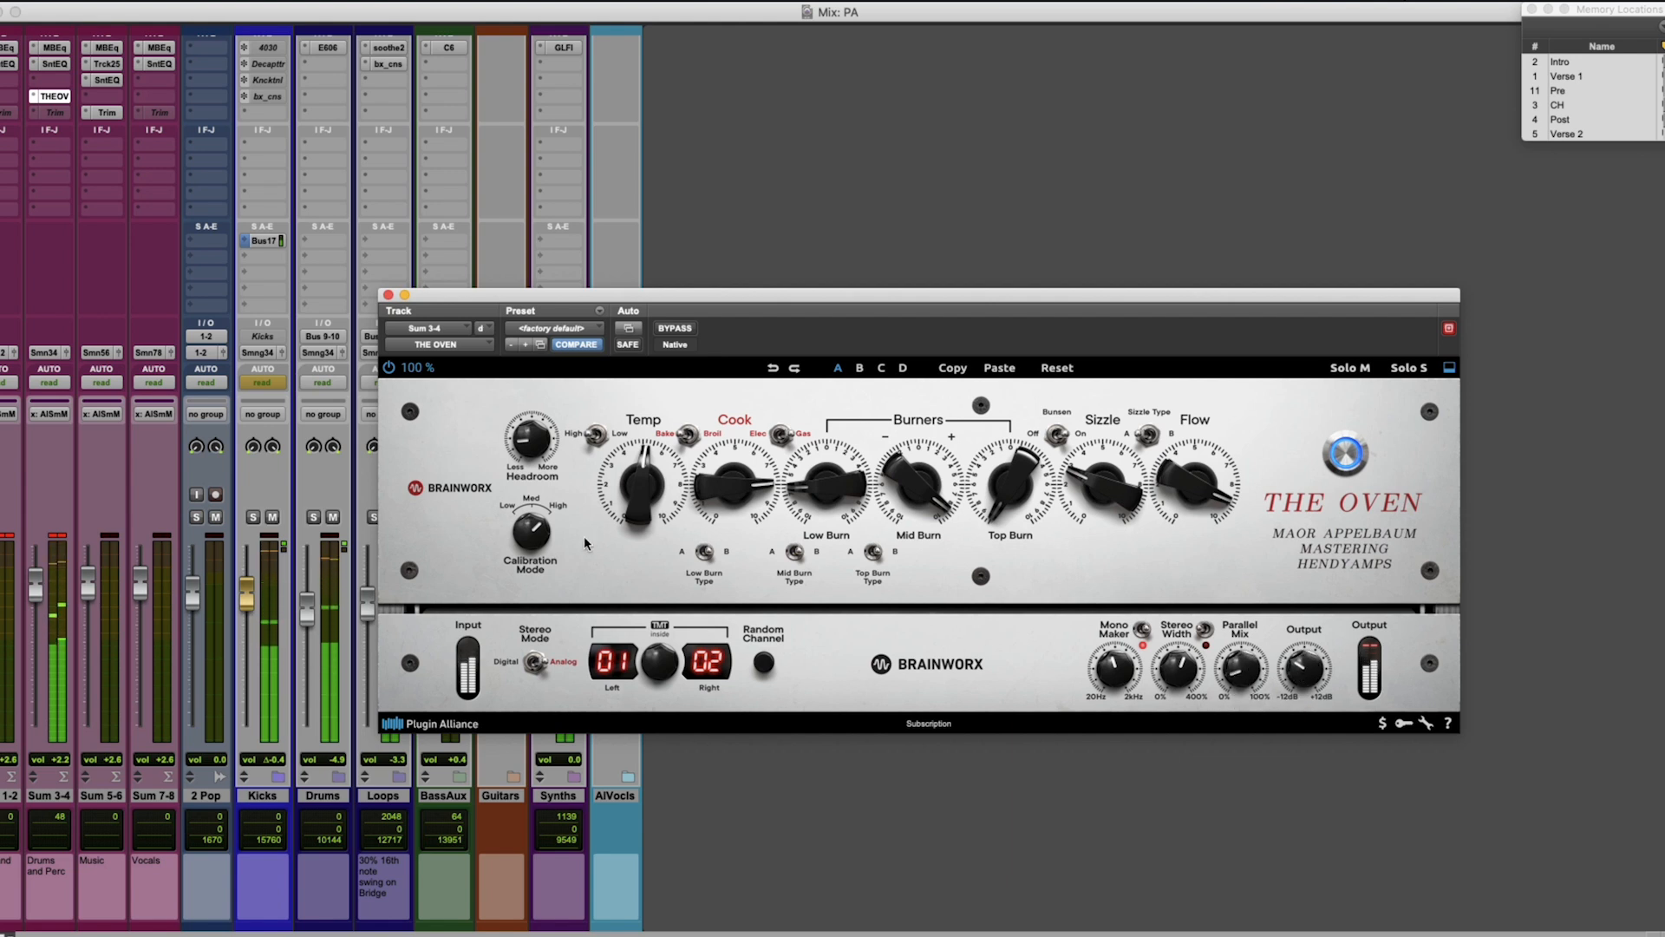
Fine-tune Headroom, set Top Burn to -2.4, compare with bypass, and adjust Stereo Width on the Sum 3-4 bus.
drag(526, 454, 531, 446)
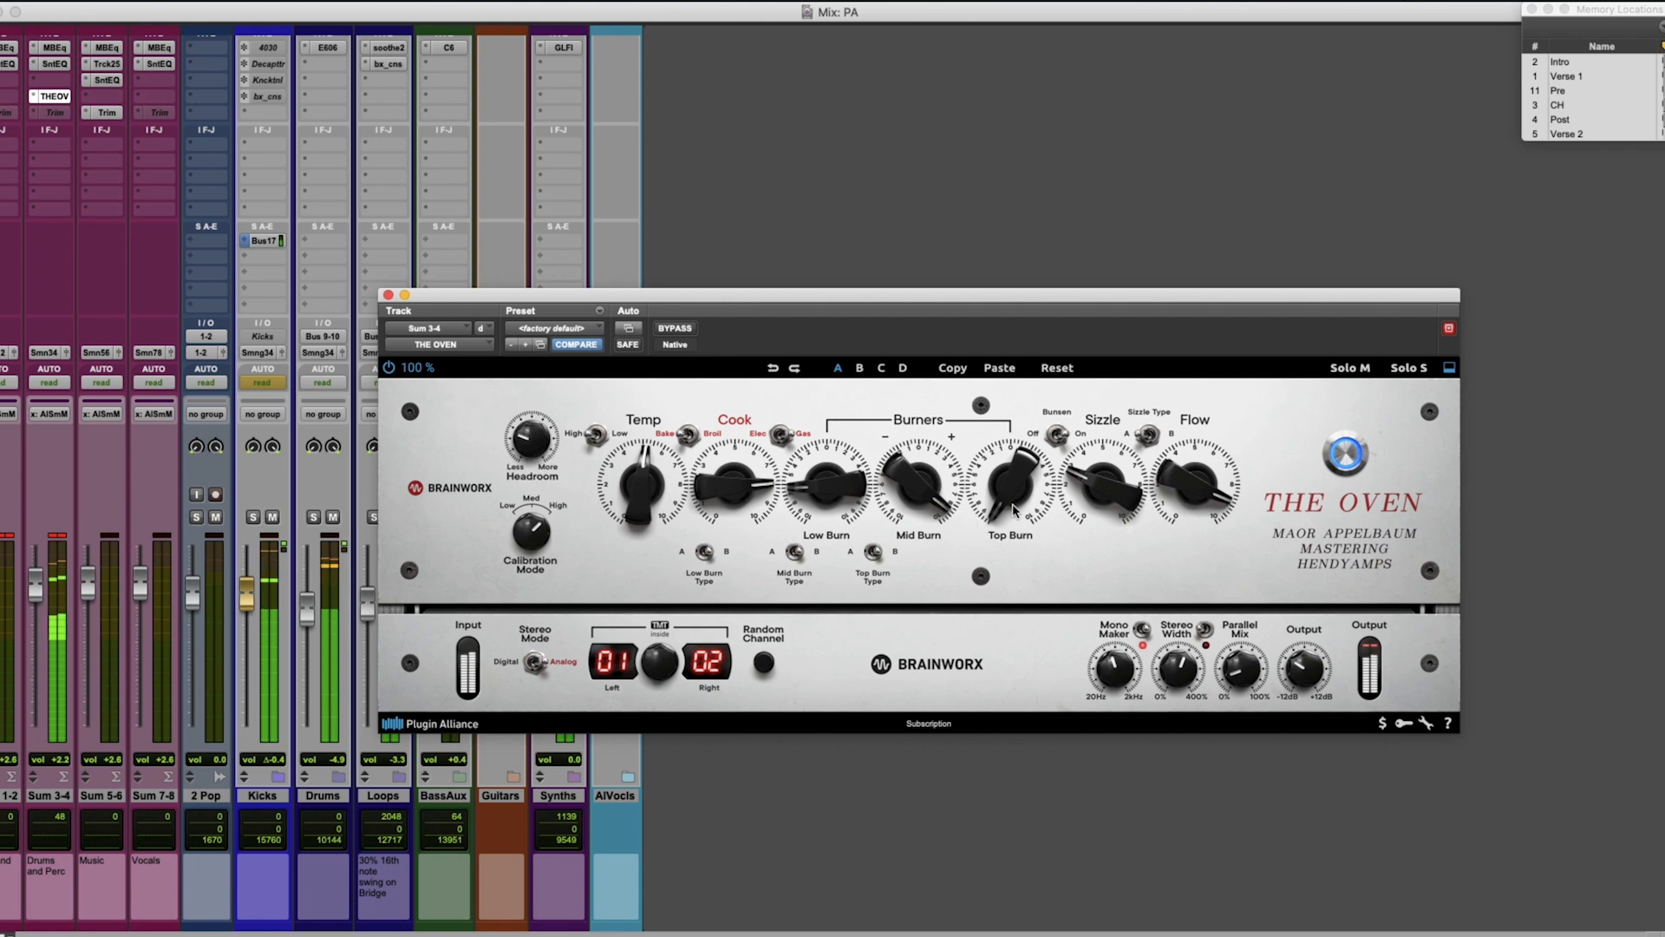
drag(1013, 510, 1021, 454)
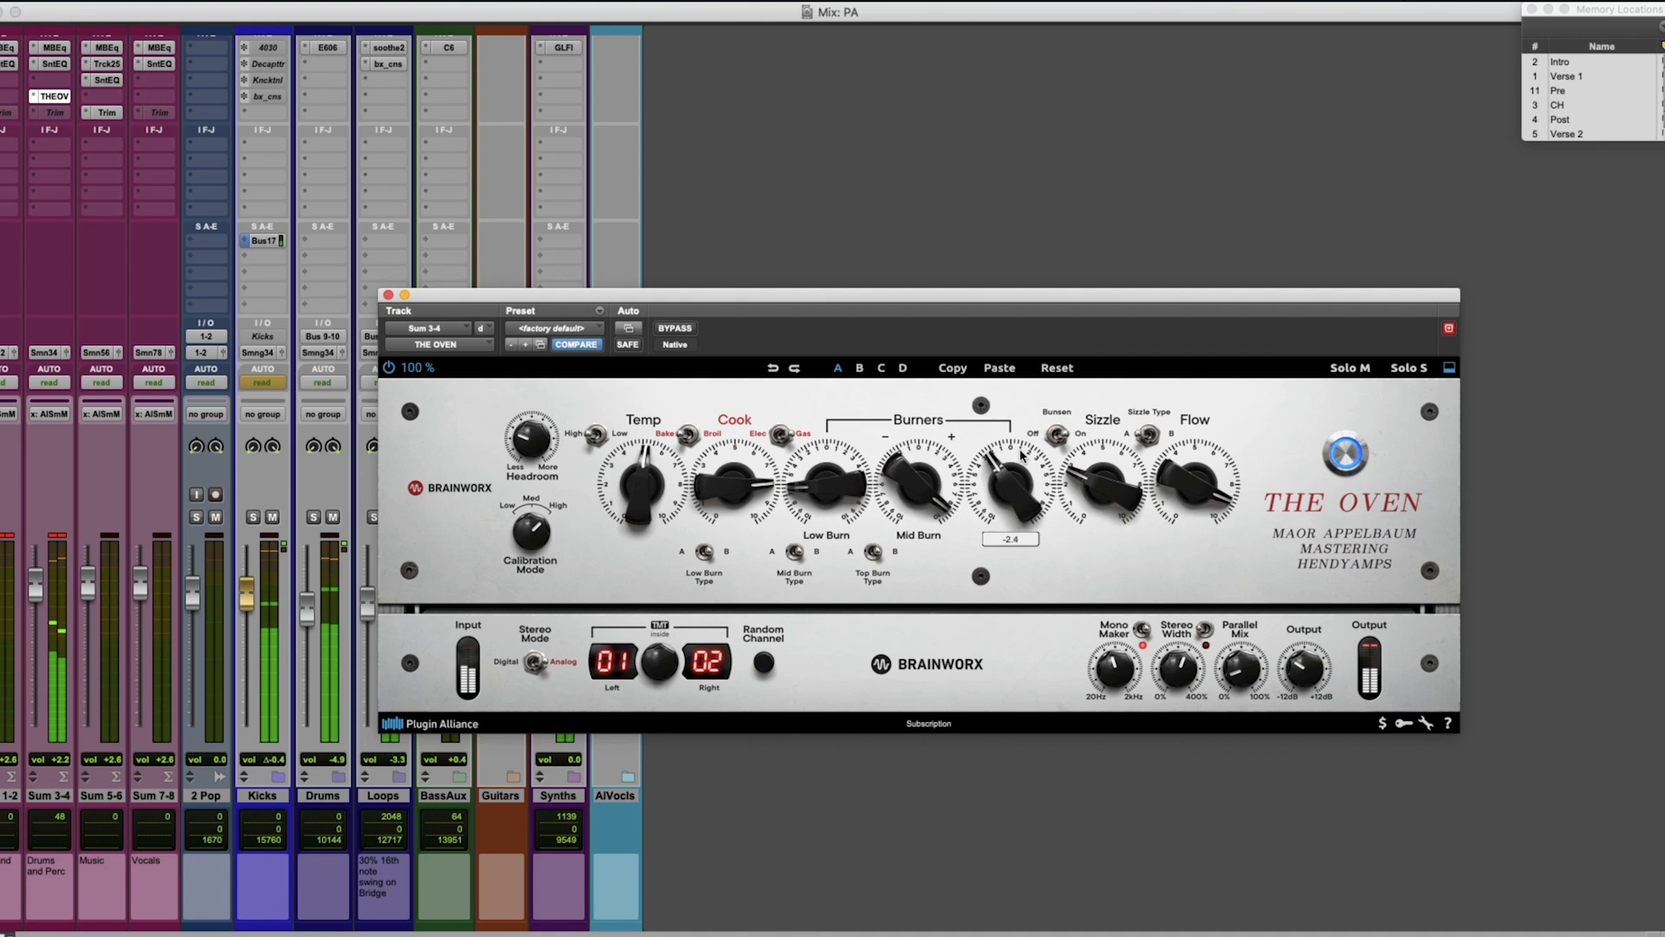
click(676, 329)
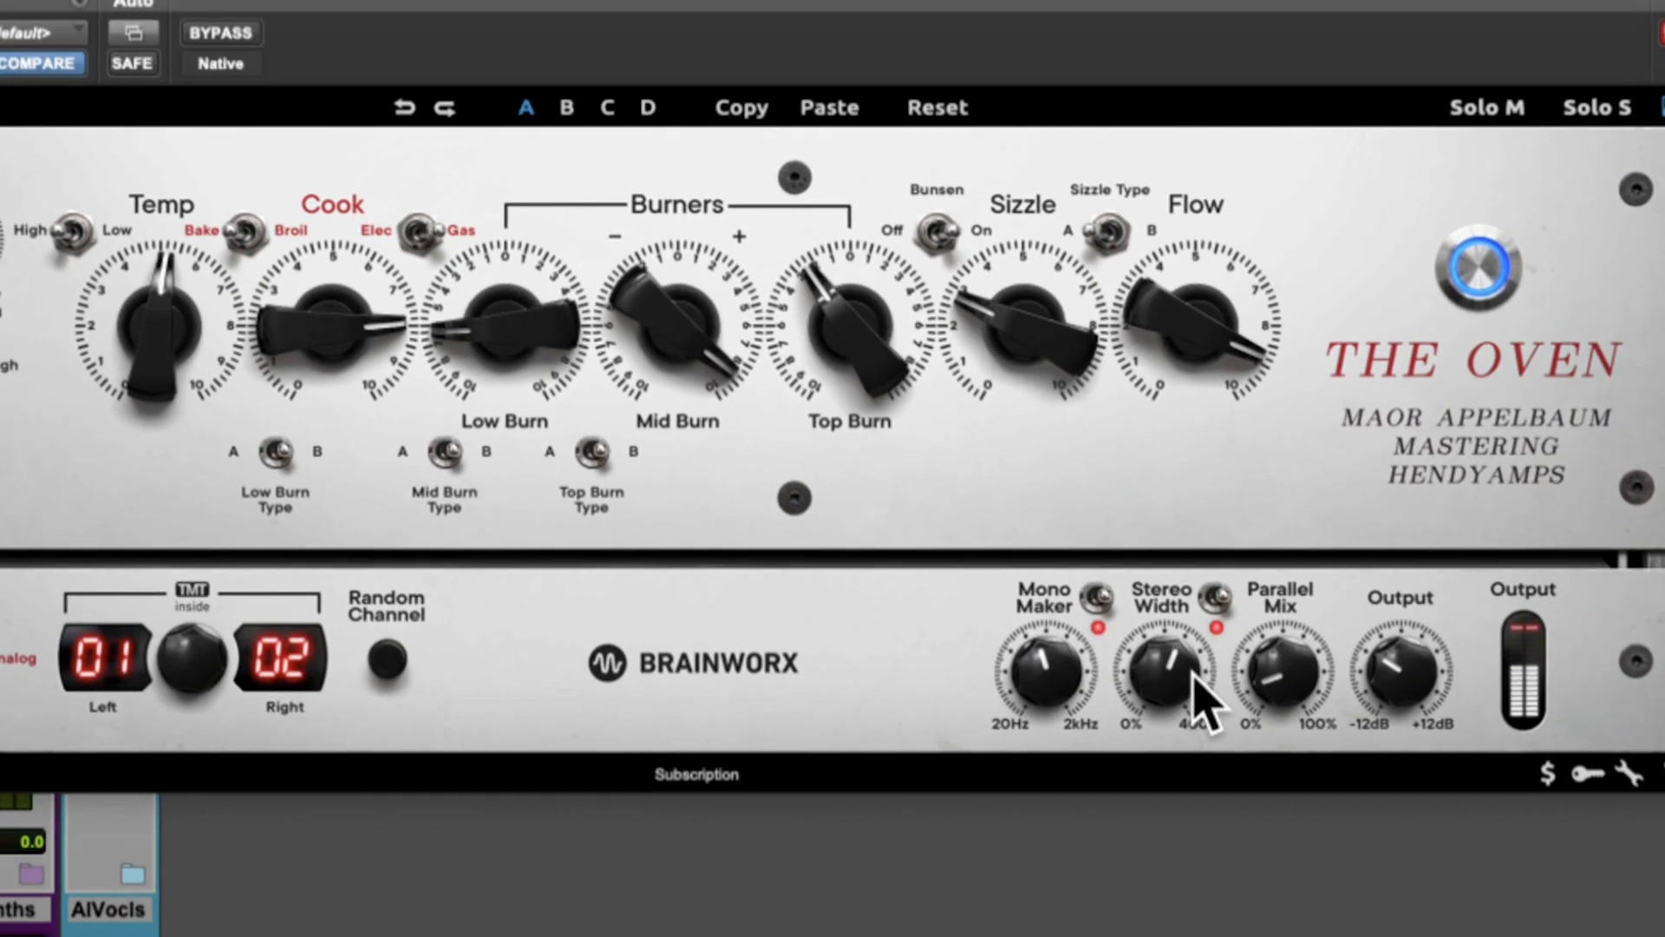
mouse_move(1173, 737)
mouse_down()
mouse_move(1165, 725)
mouse_move(1182, 730)
mouse_up()
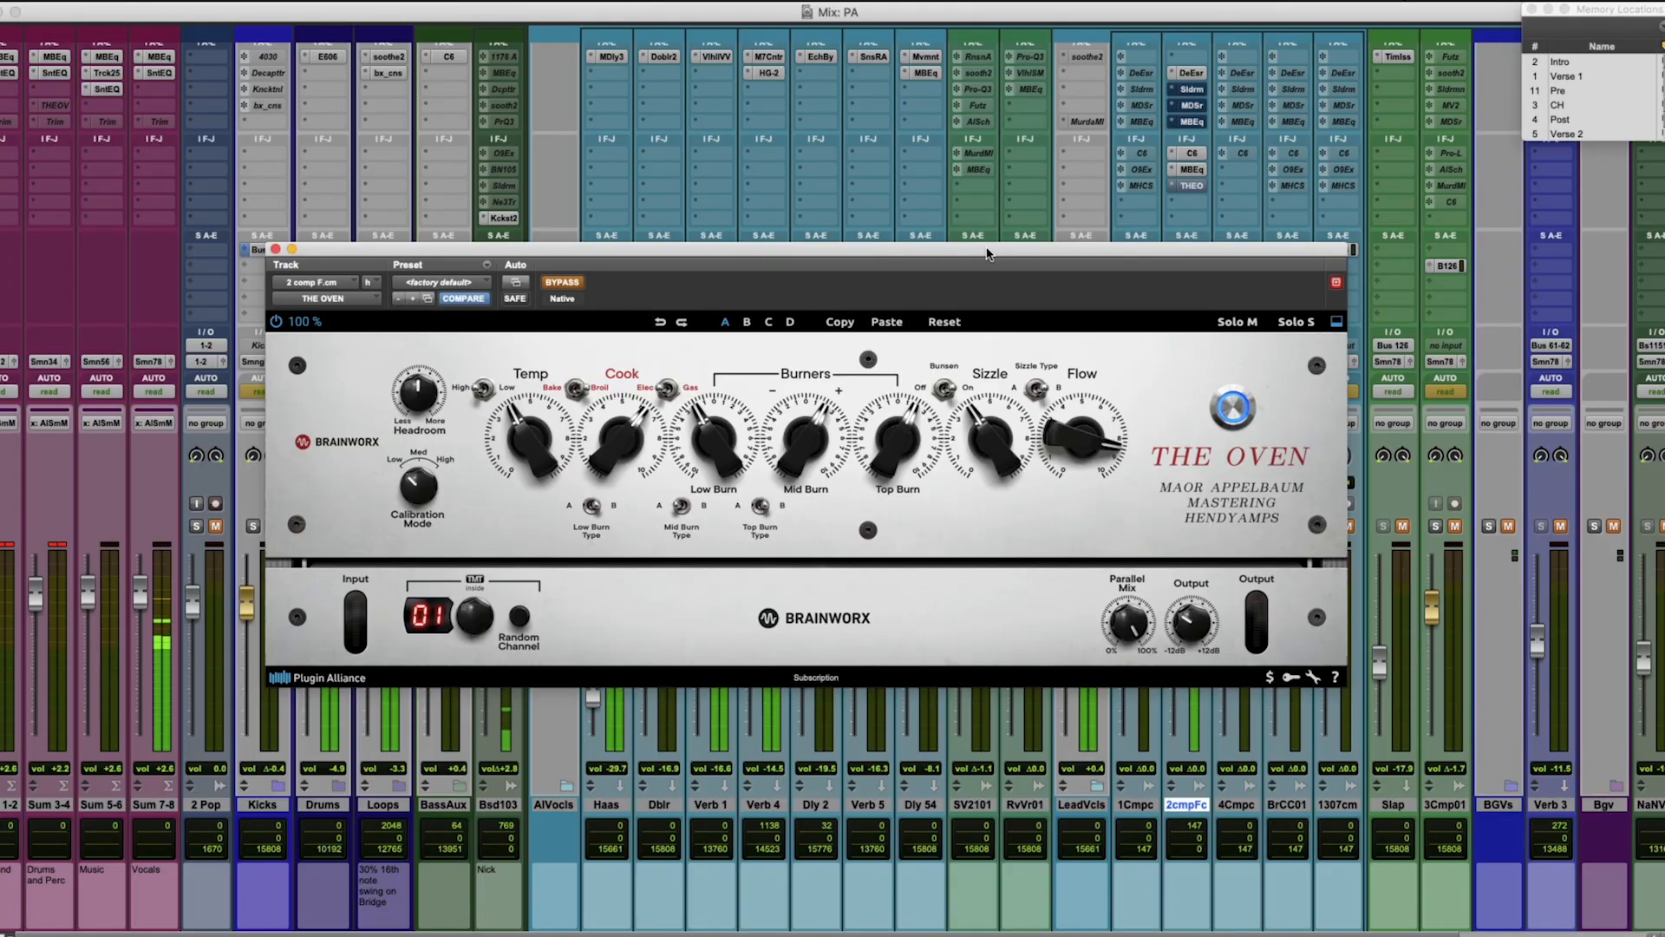
Audition The Oven on the 2 comp F.cm vocal track during playback, comparing its settings with bypass.
drag(987, 253, 1040, 229)
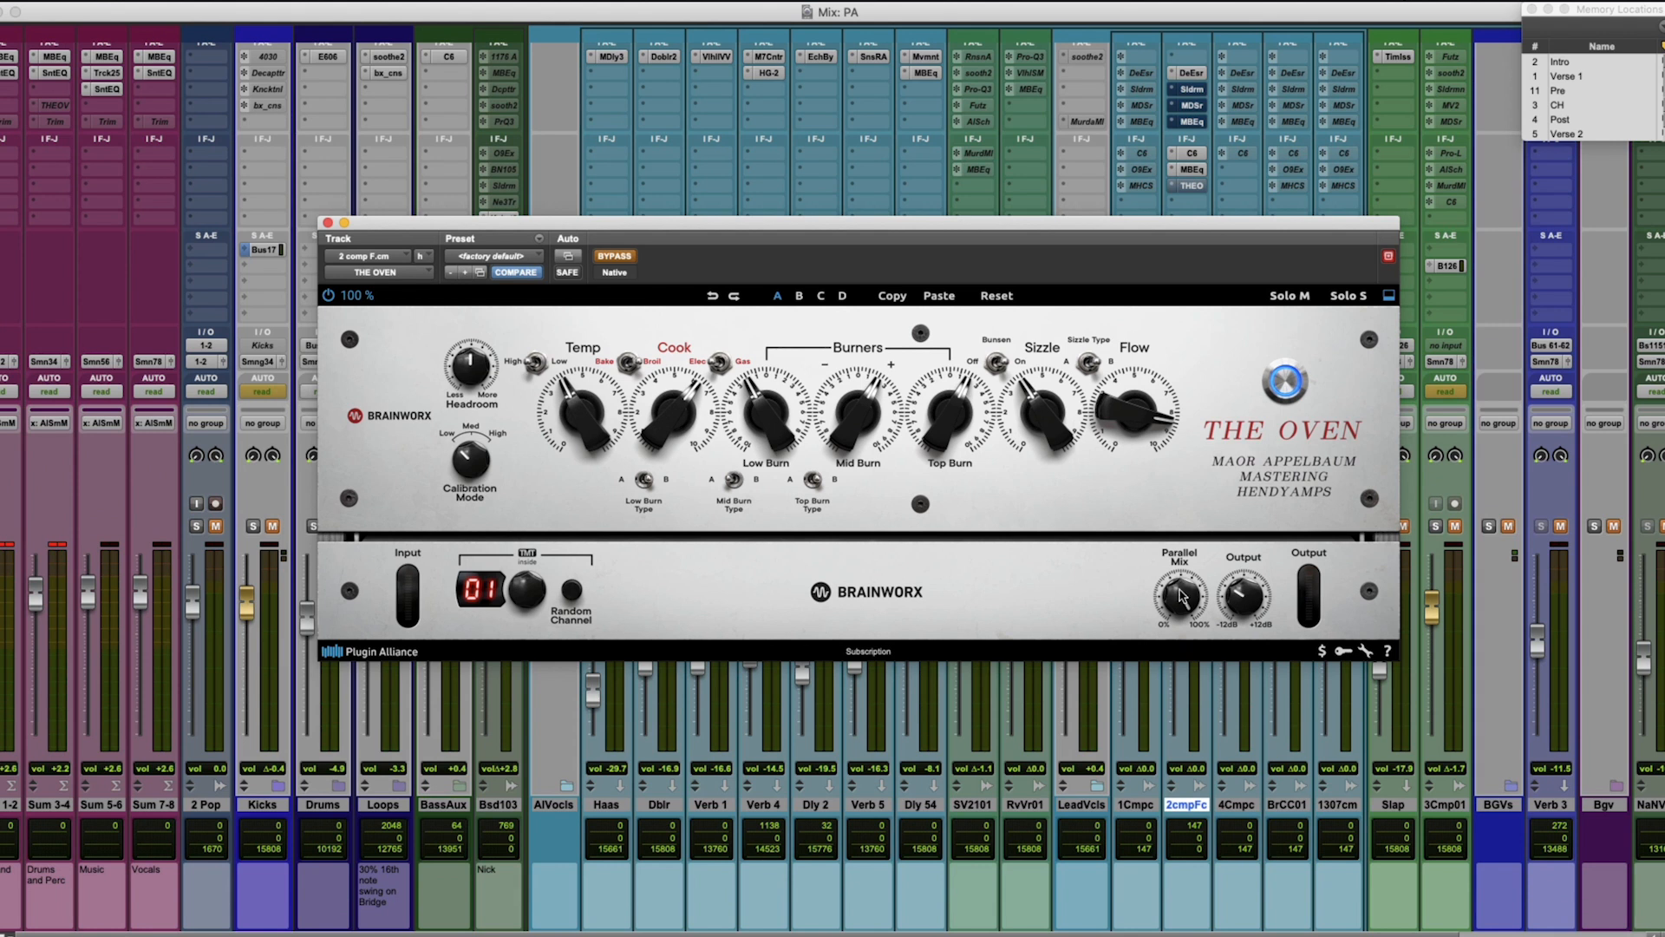
click(621, 259)
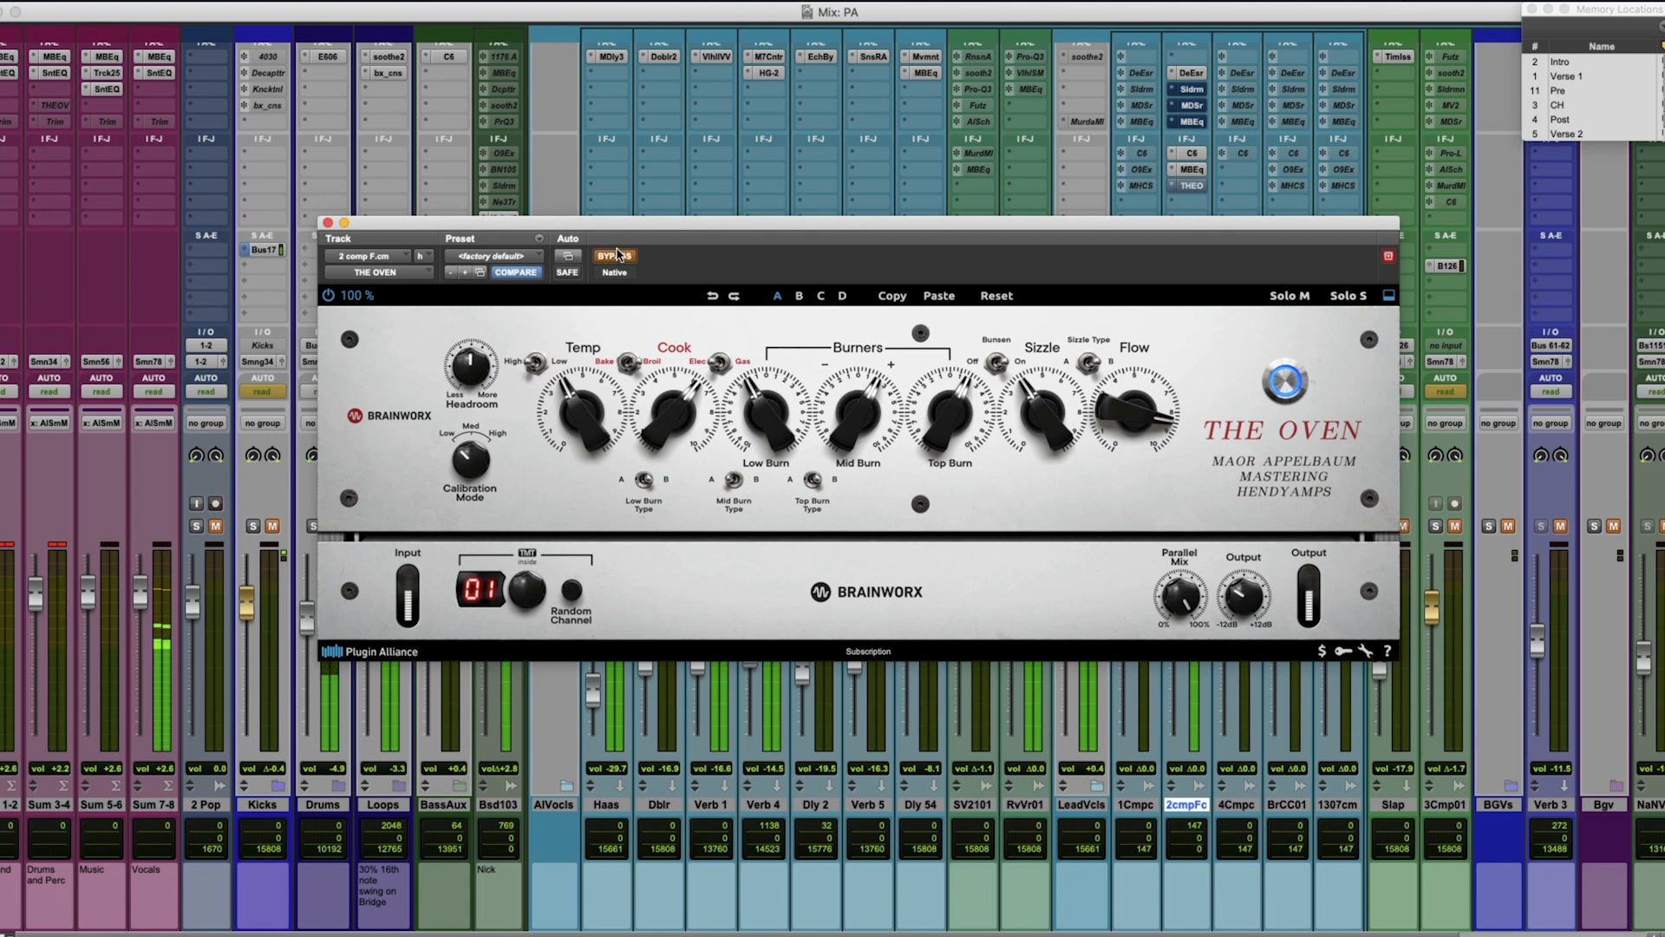
click(618, 254)
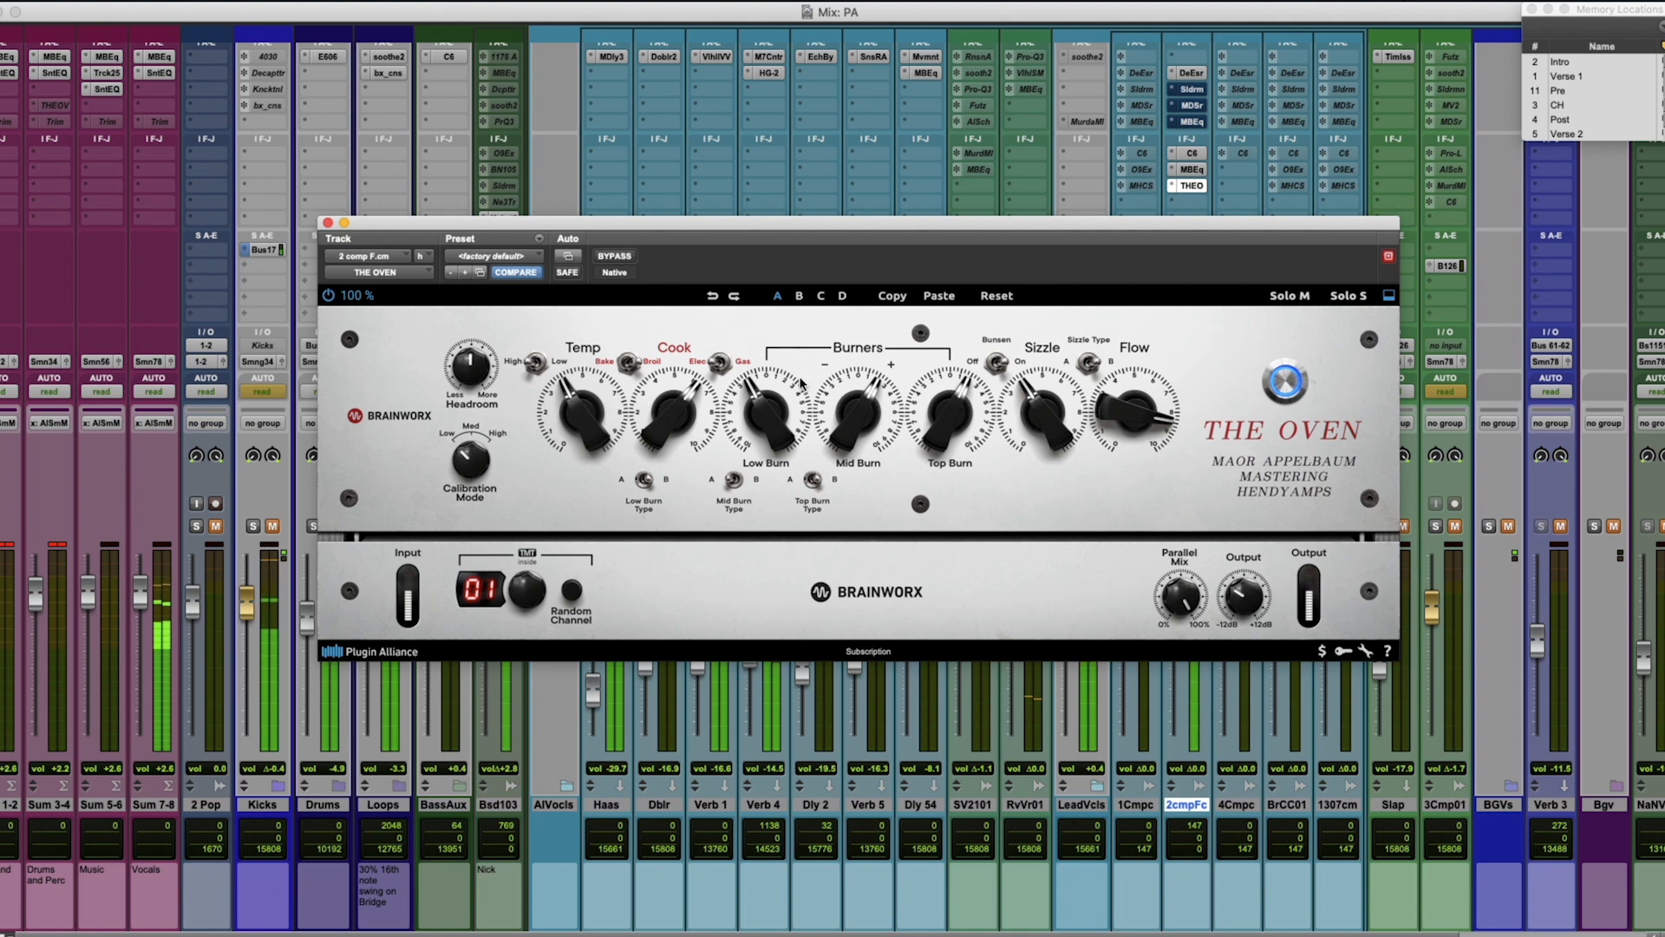
click(621, 255)
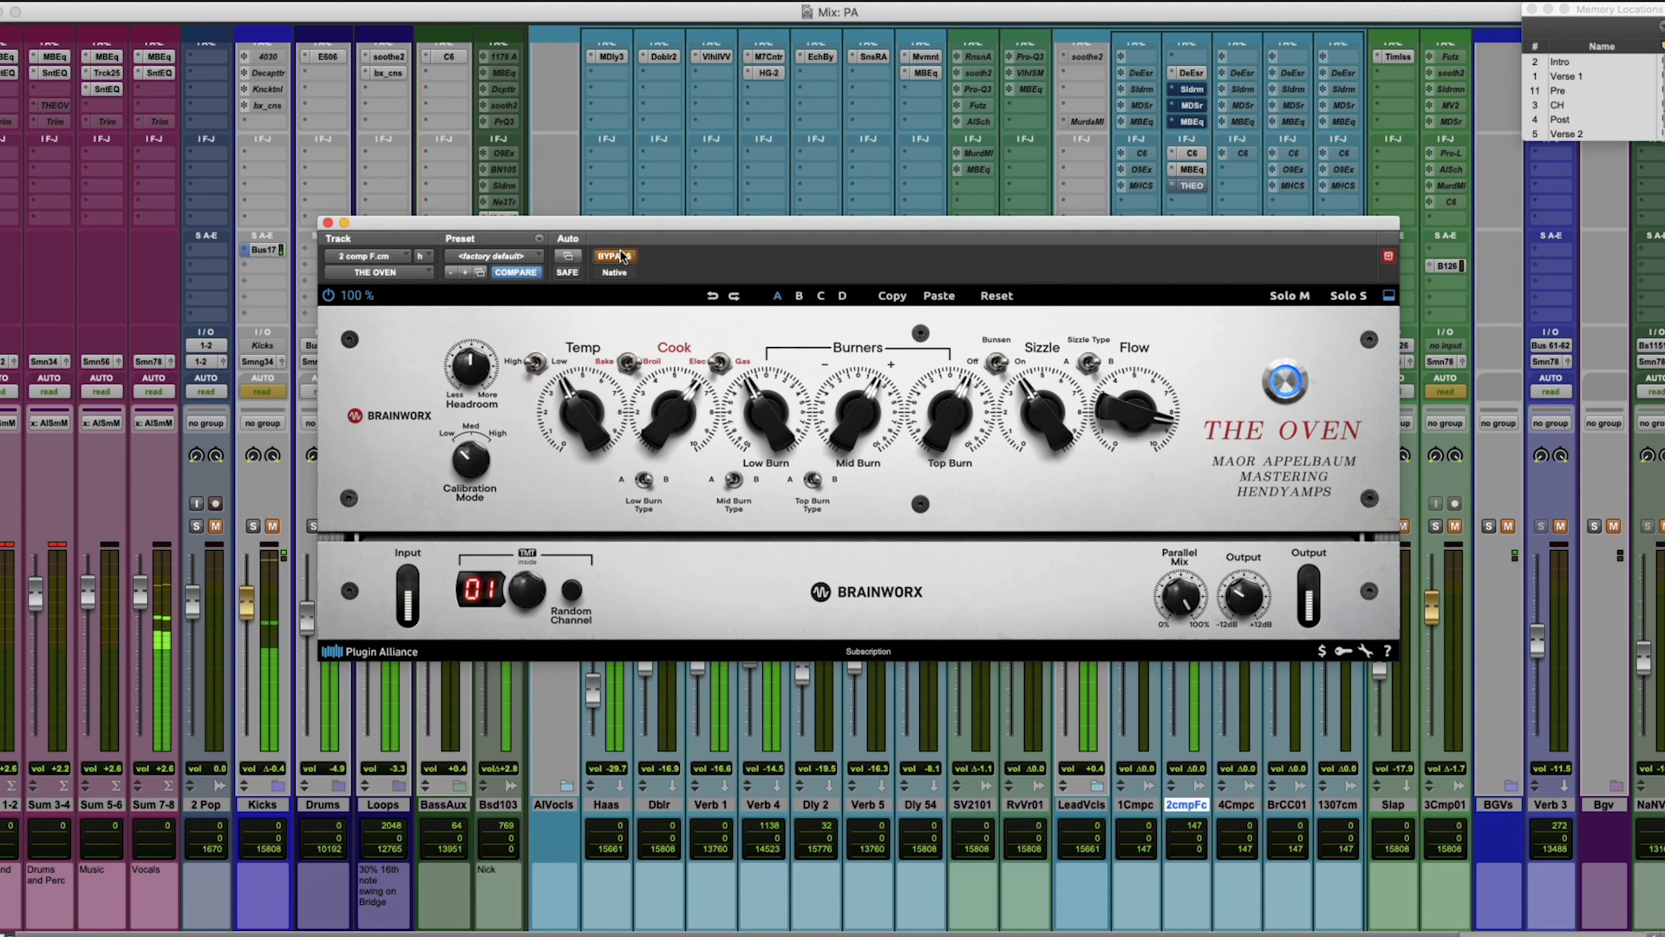
click(621, 255)
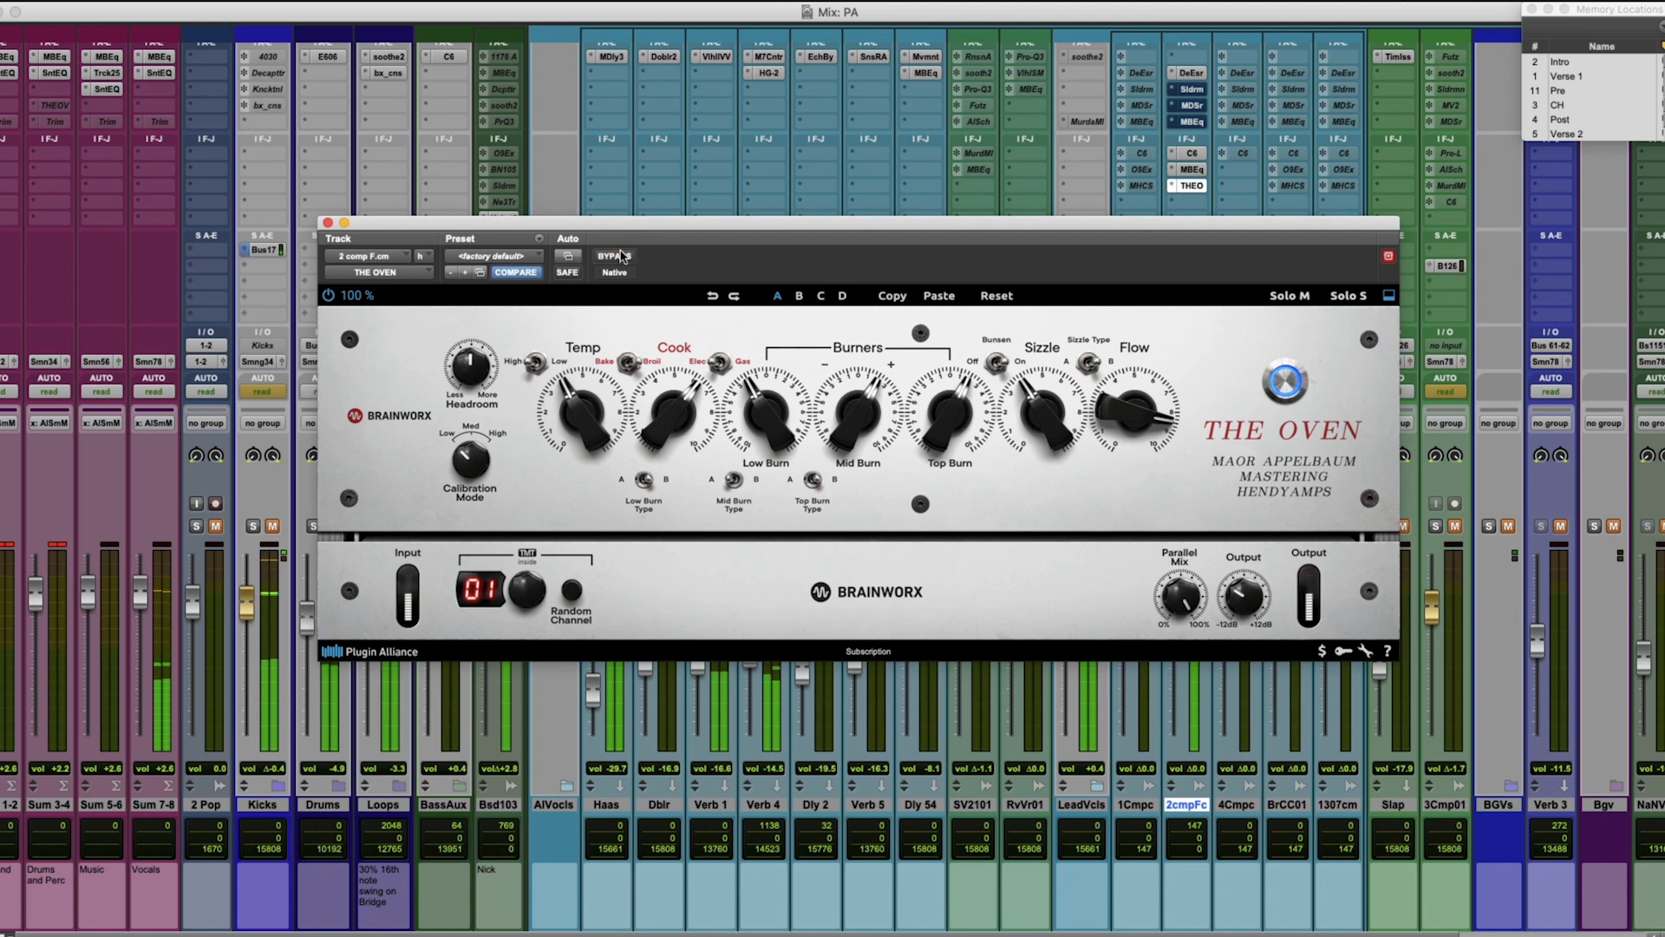